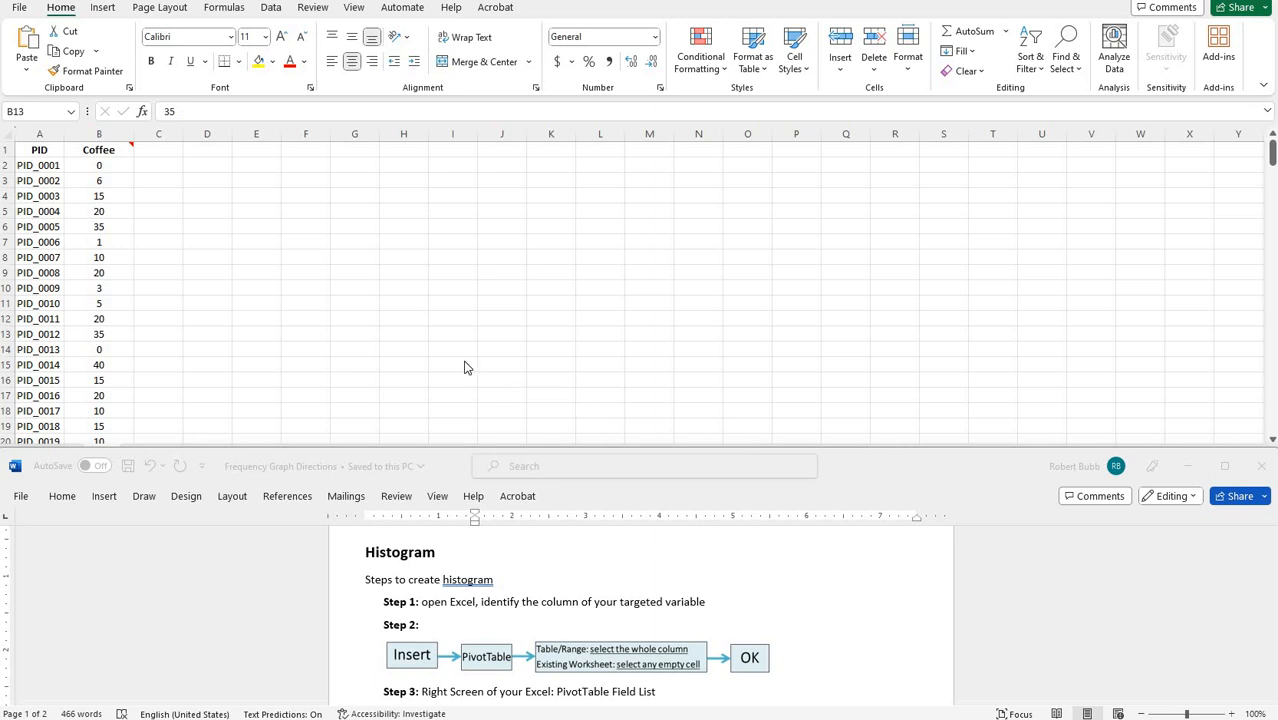
Read the note on the Data sheet's Coffee heading and the Coffee entry with its note in the Codebook sheet
{"action": "left_click", "coordinate": [103, 149]}
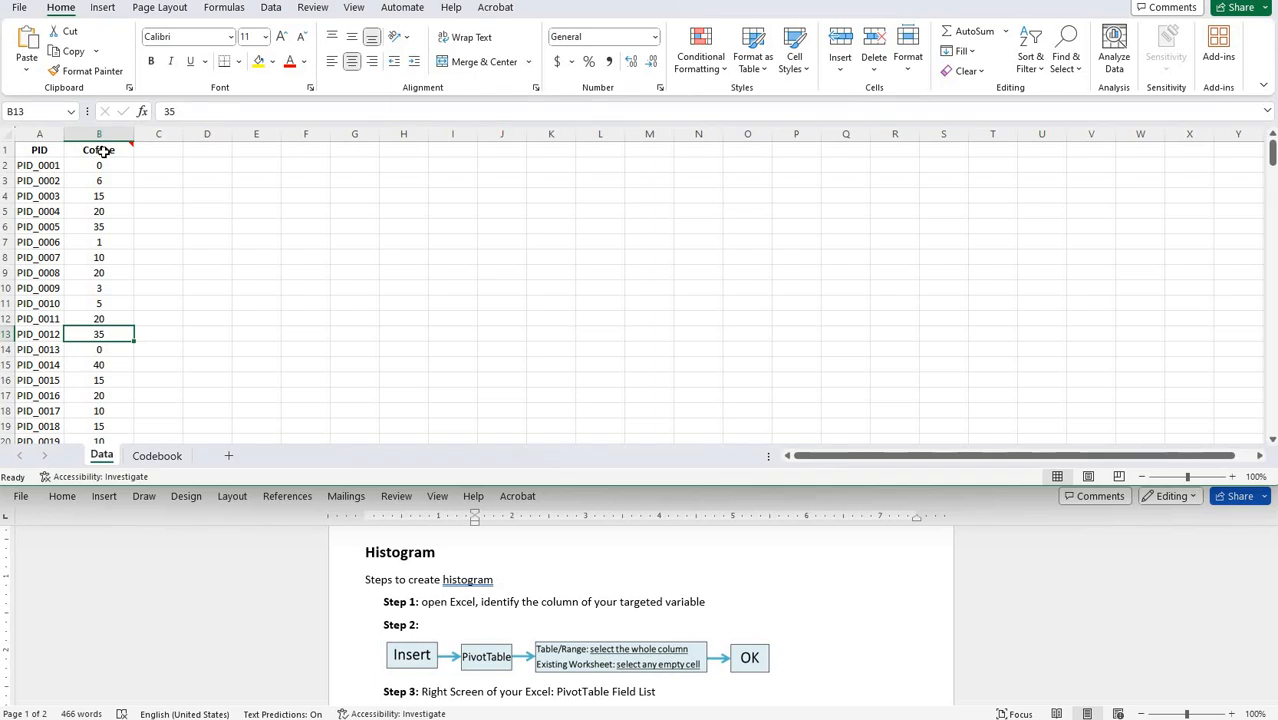
{"action": "left_click", "coordinate": [104, 151]}
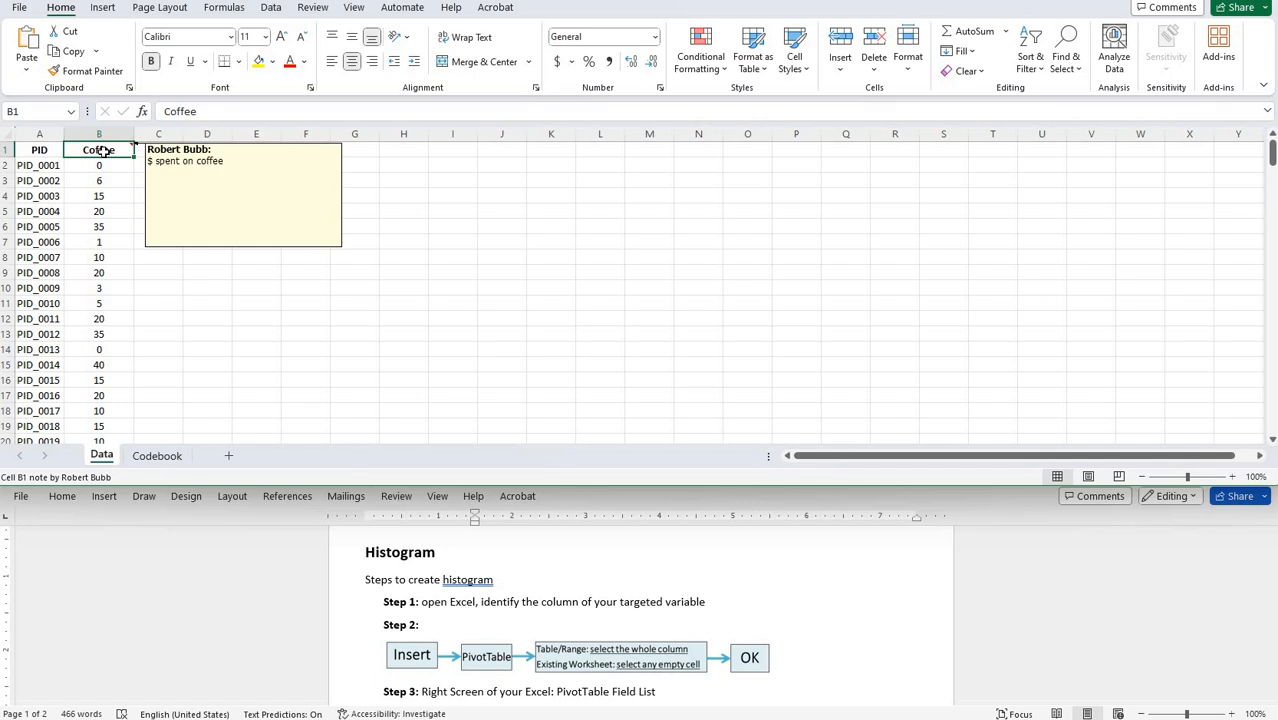
{"action": "left_click", "coordinate": [157, 456]}
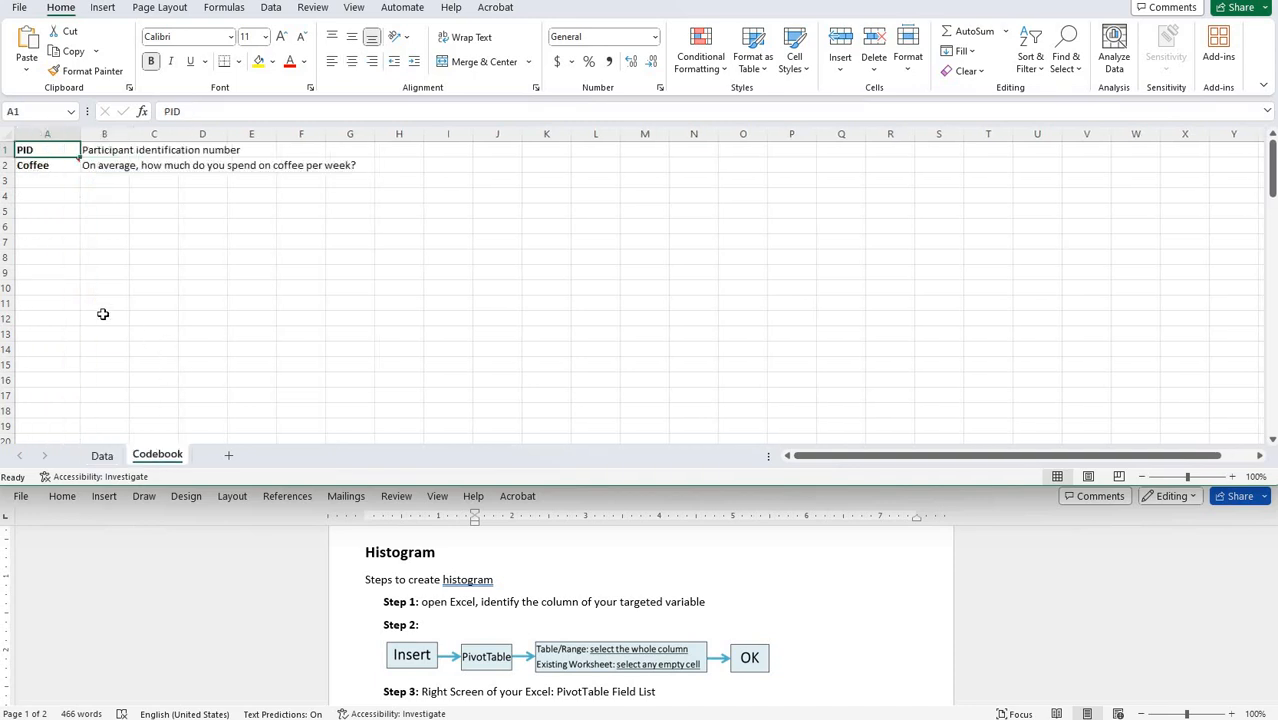
{"action": "left_click", "coordinate": [41, 168]}
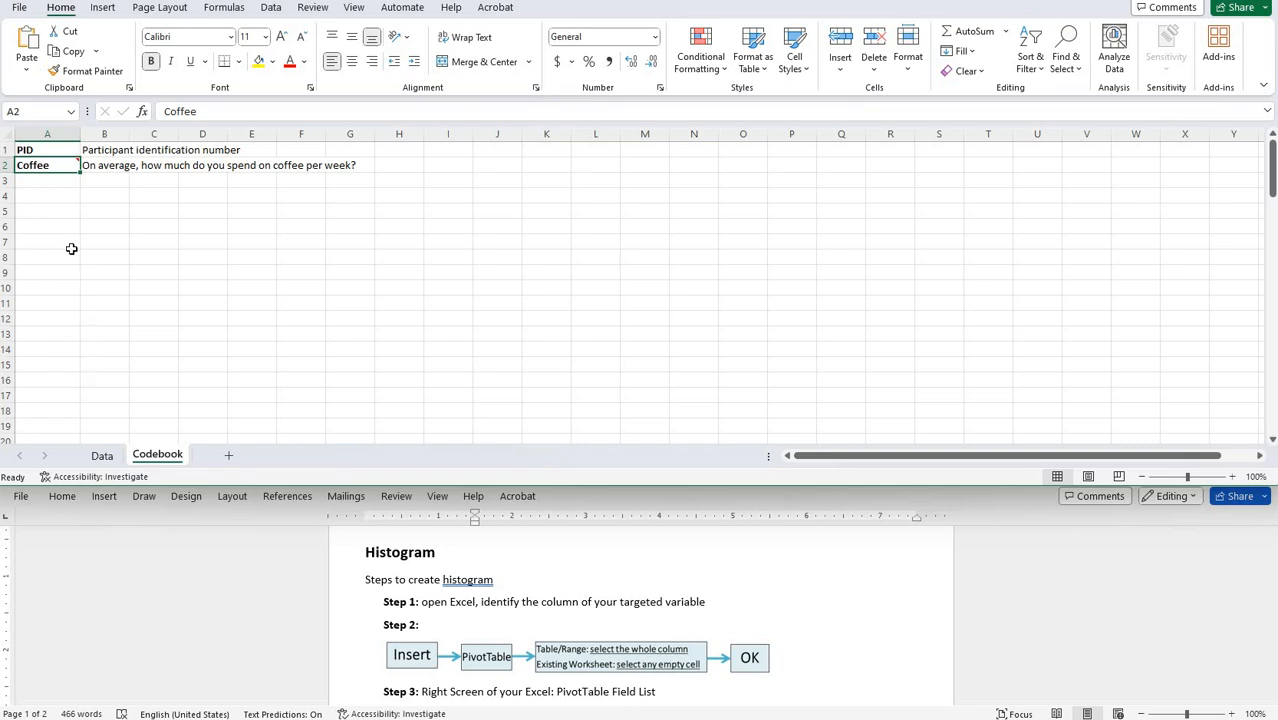
{"action": "mouse_move", "coordinate": [52, 167]}
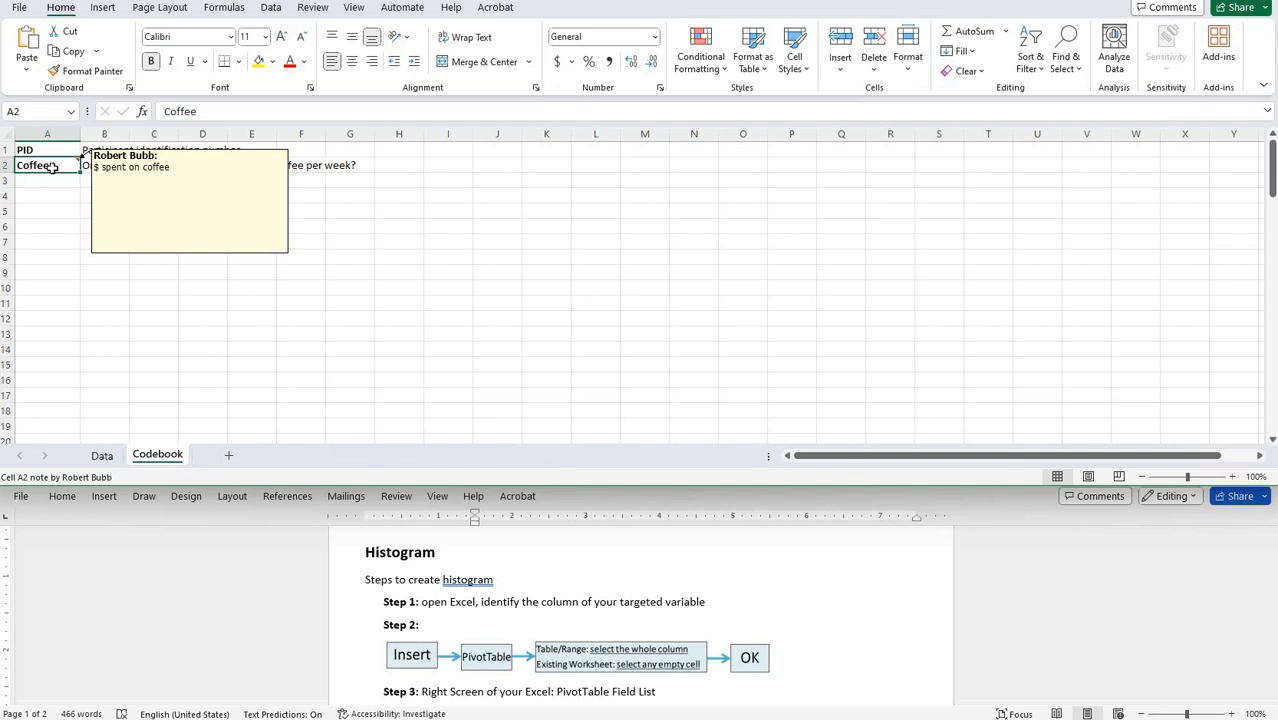
Sort the Data sheet by the Coffee column from smallest to largest, expanding the selection to include the PID column
{"action": "left_click", "coordinate": [102, 456]}
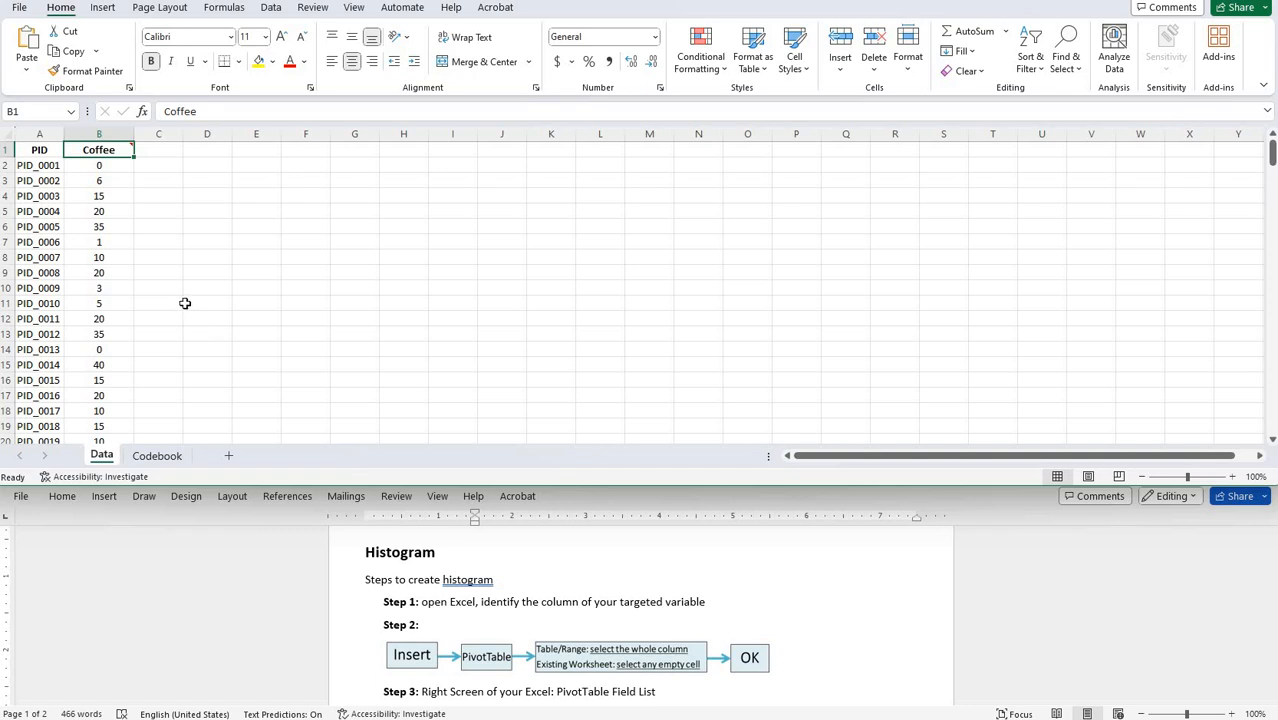
{"action": "left_click", "coordinate": [72, 134]}
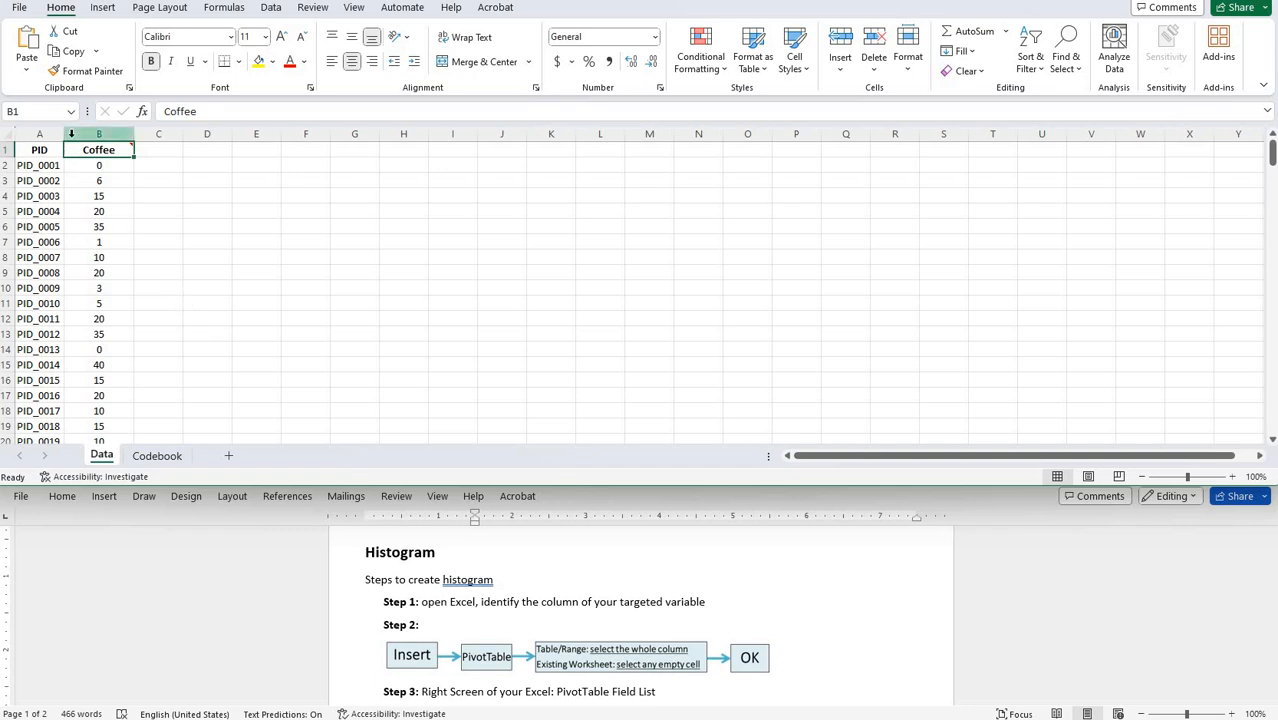
{"action": "left_click", "coordinate": [1031, 48]}
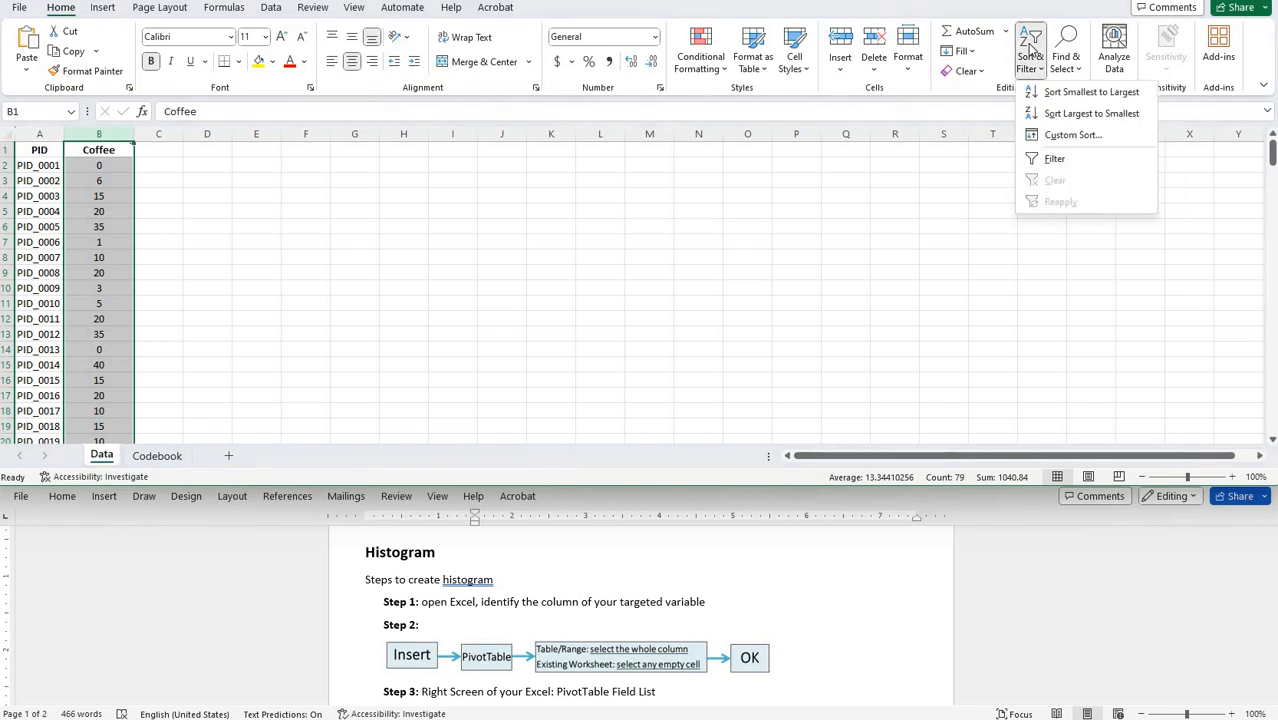
{"action": "left_click", "coordinate": [1056, 92]}
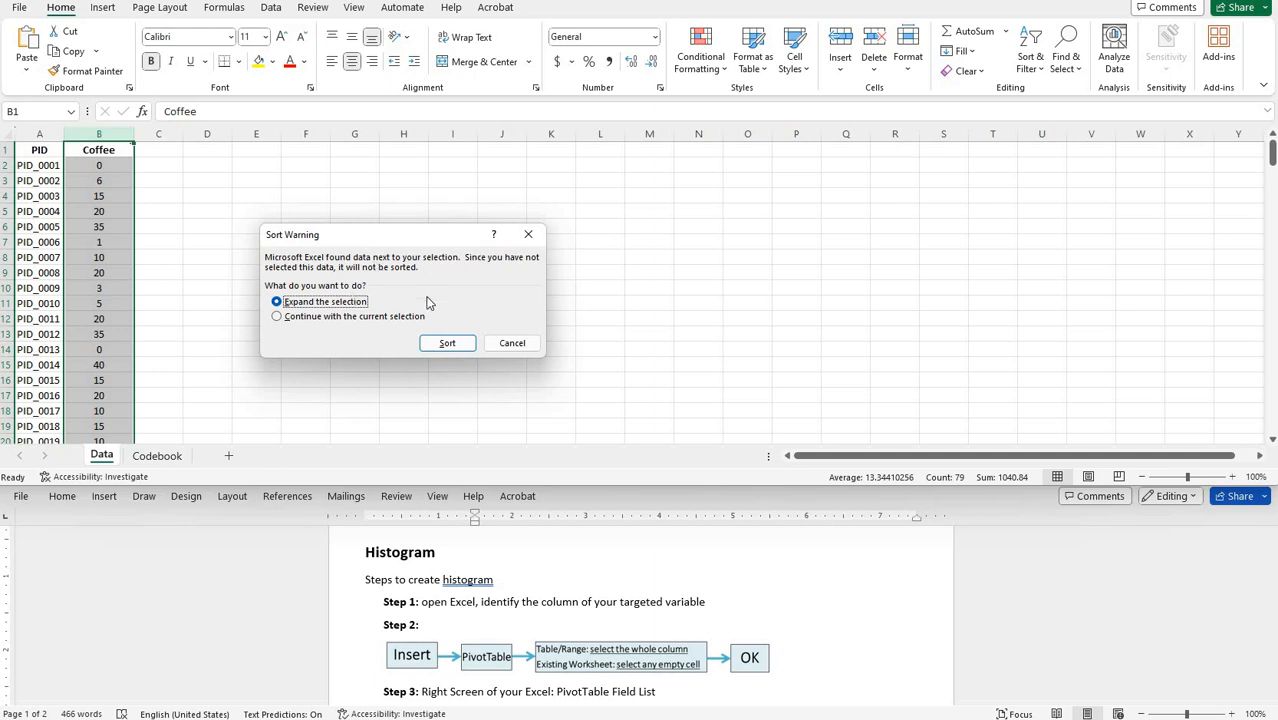
{"action": "left_click", "coordinate": [446, 343]}
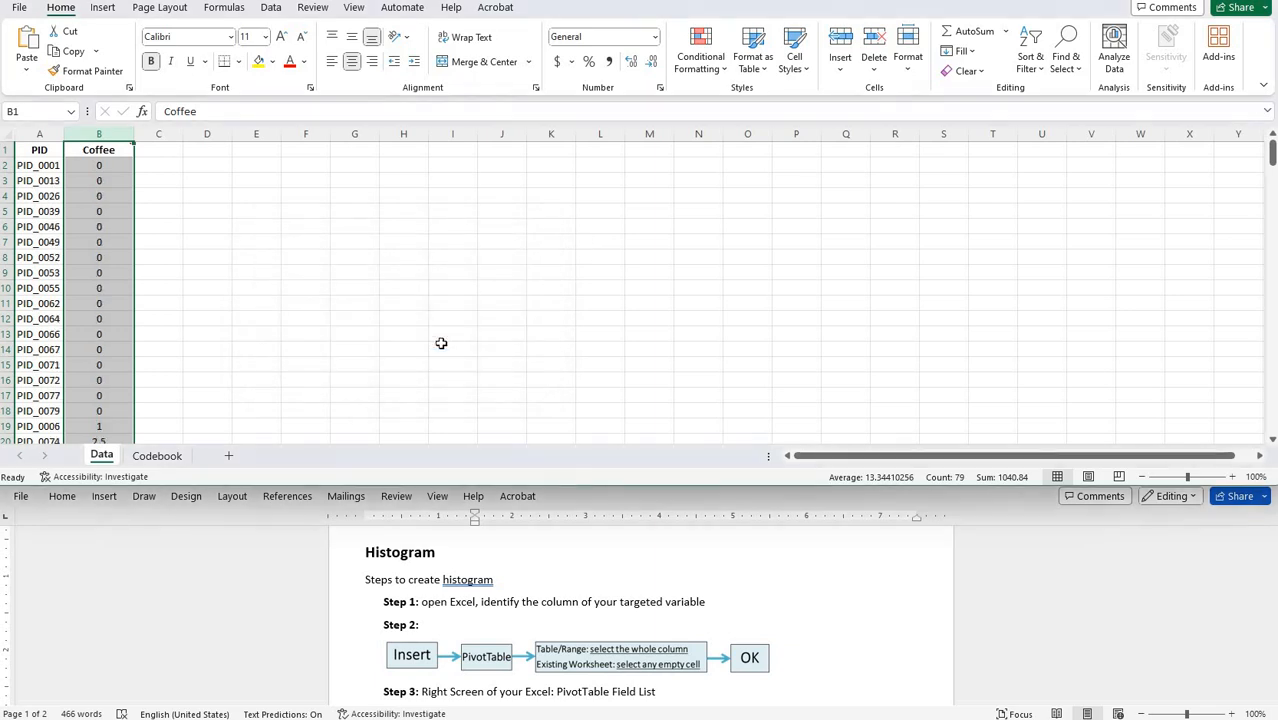
Examine the sorted Coffee values down to the last participant's row, checking cell B80 for missing data
{"action": "scroll", "coordinate": [282, 268], "scroll_direction": "down", "scroll_amount": 17}
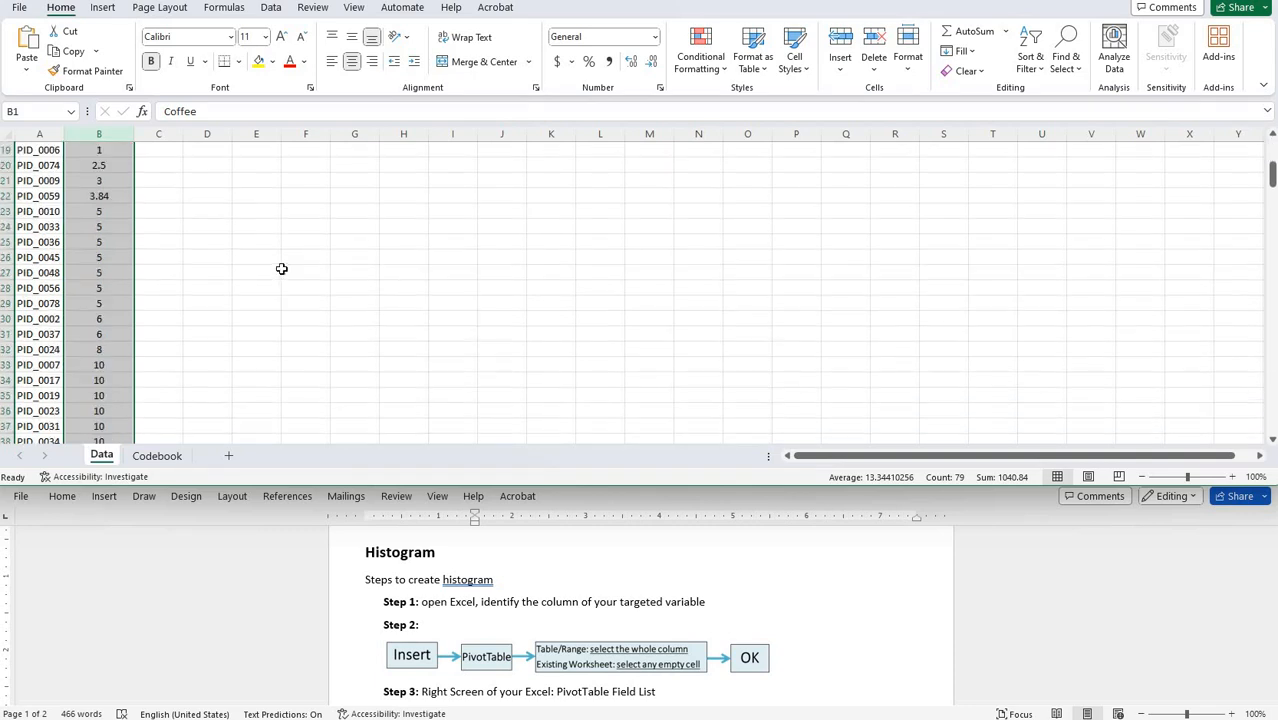
{"action": "scroll", "coordinate": [282, 268], "scroll_direction": "down", "scroll_amount": 5}
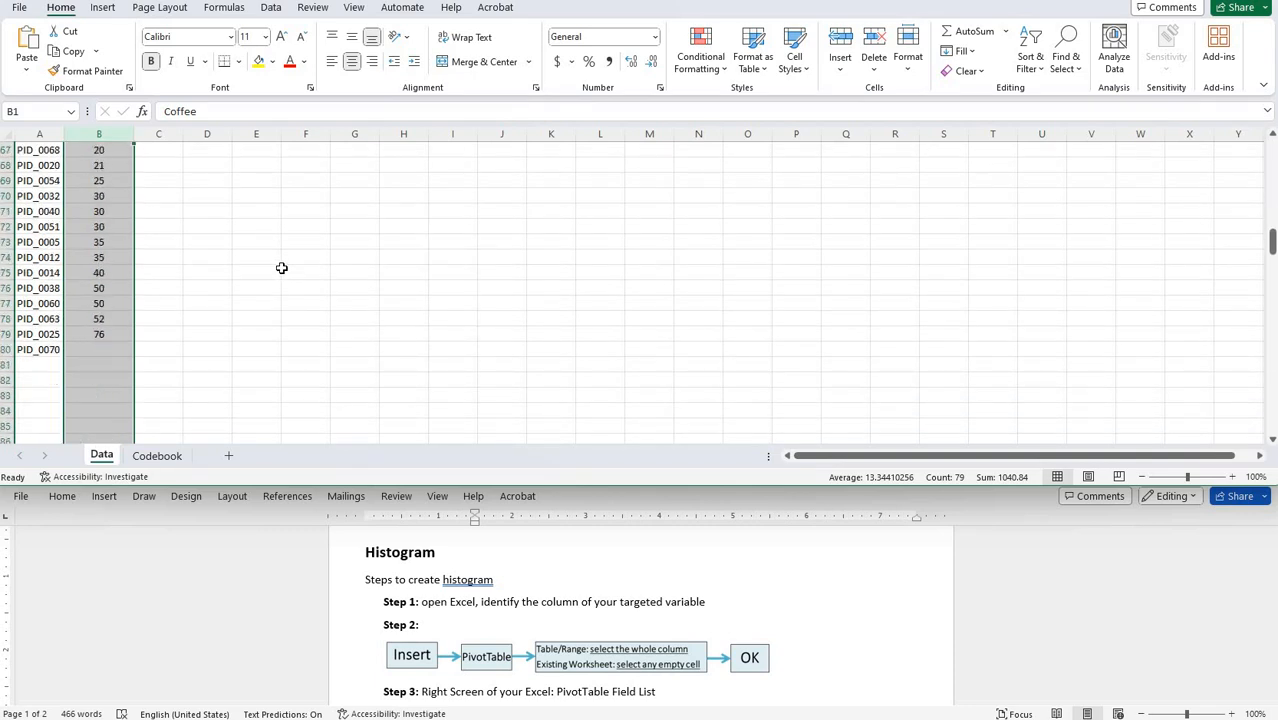
{"action": "scroll", "coordinate": [275, 300], "scroll_direction": "down", "scroll_amount": 1}
{"action": "left_click", "coordinate": [106, 303]}
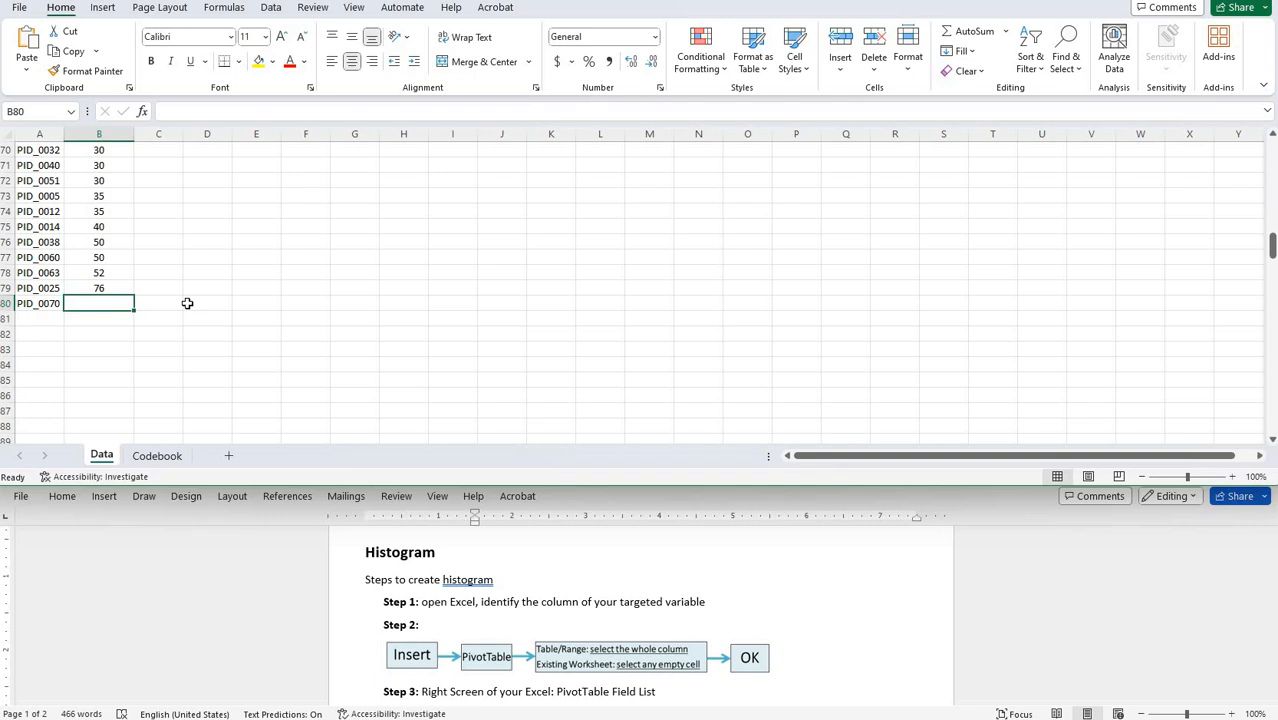
{"action": "scroll", "coordinate": [187, 303], "scroll_direction": "up", "scroll_amount": 1}
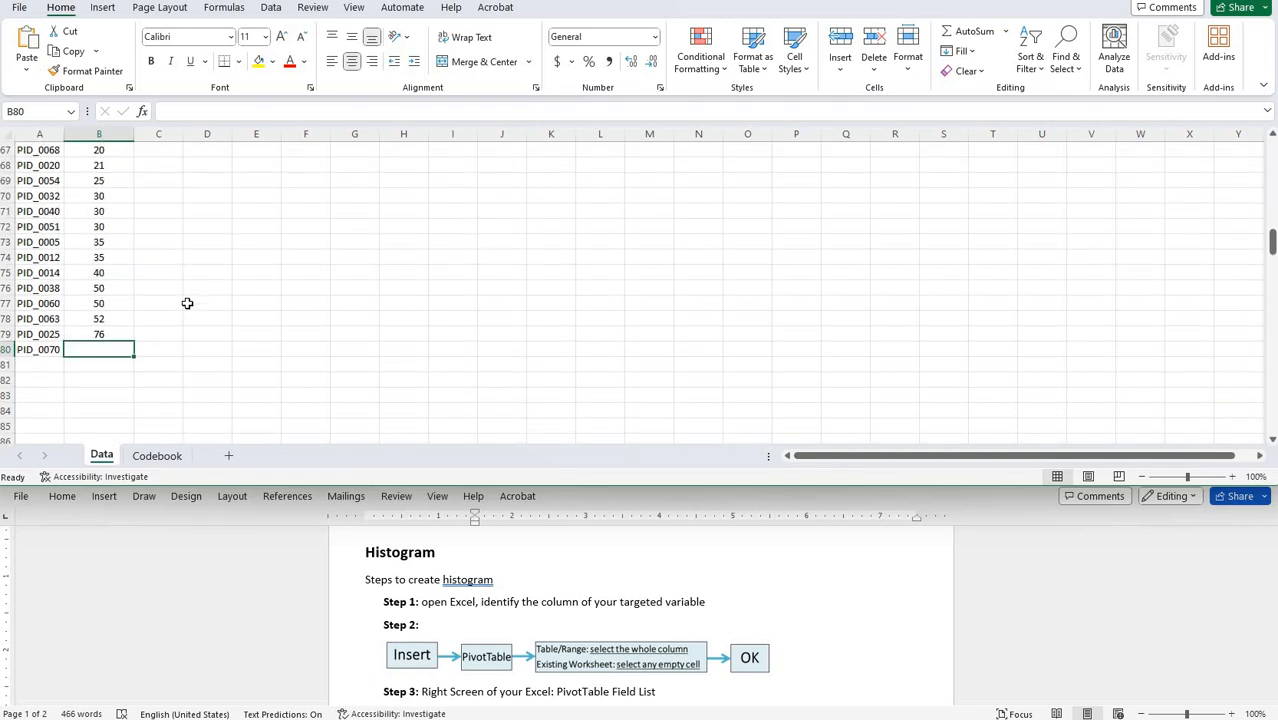
{"action": "scroll", "coordinate": [187, 303], "scroll_direction": "up", "scroll_amount": 20}
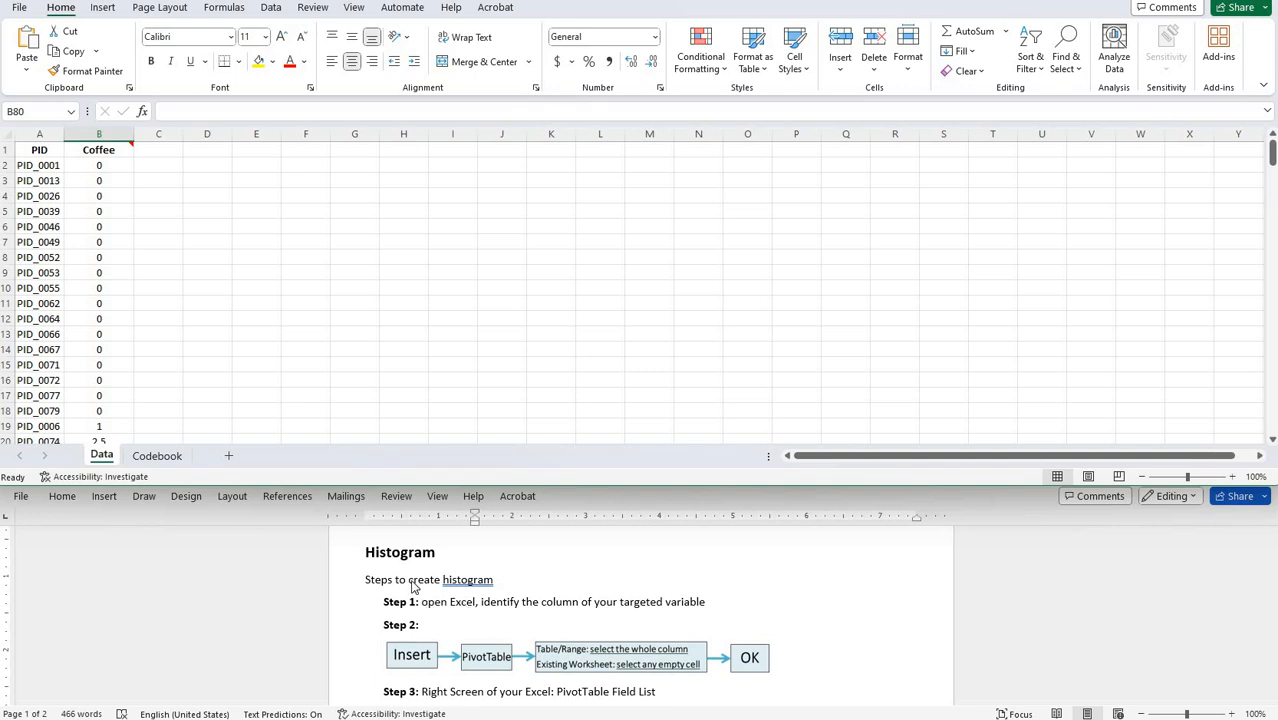
Insert a PivotTable from Data!$A$1:$B$80 into the existing worksheet at cell F2
{"action": "scroll", "coordinate": [413, 584], "scroll_direction": "down", "scroll_amount": 2}
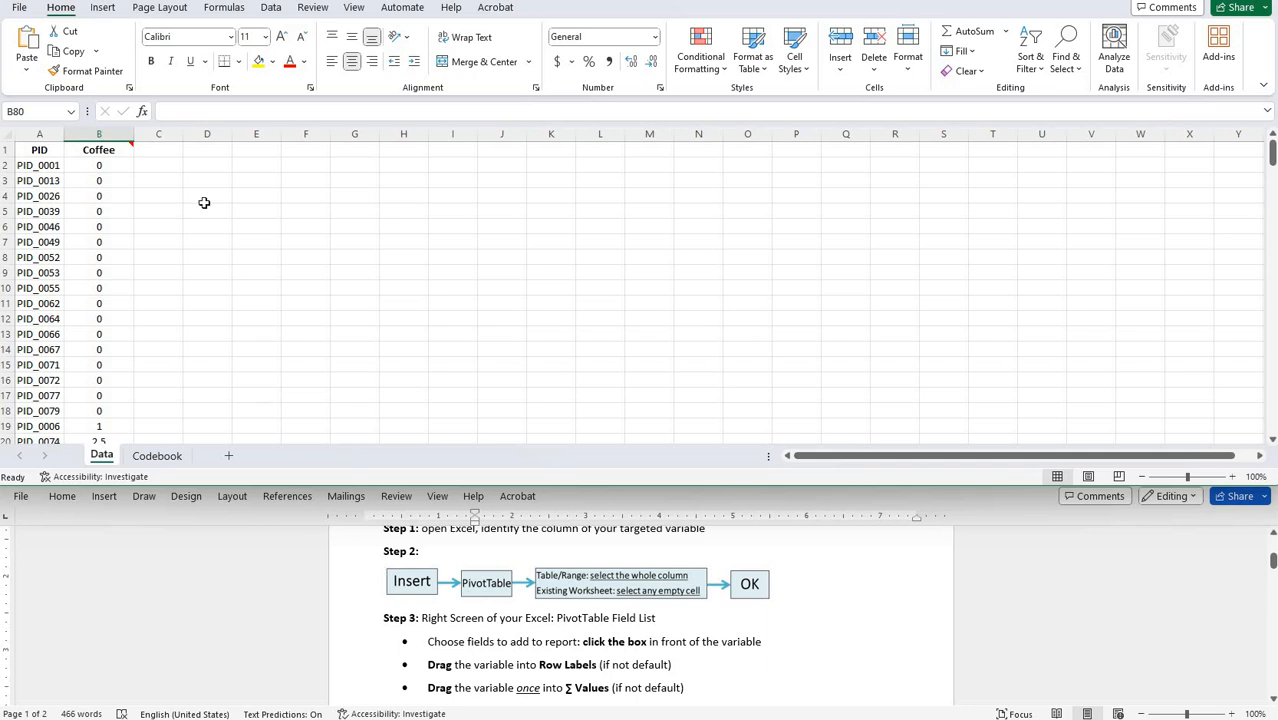
{"action": "left_click", "coordinate": [104, 8]}
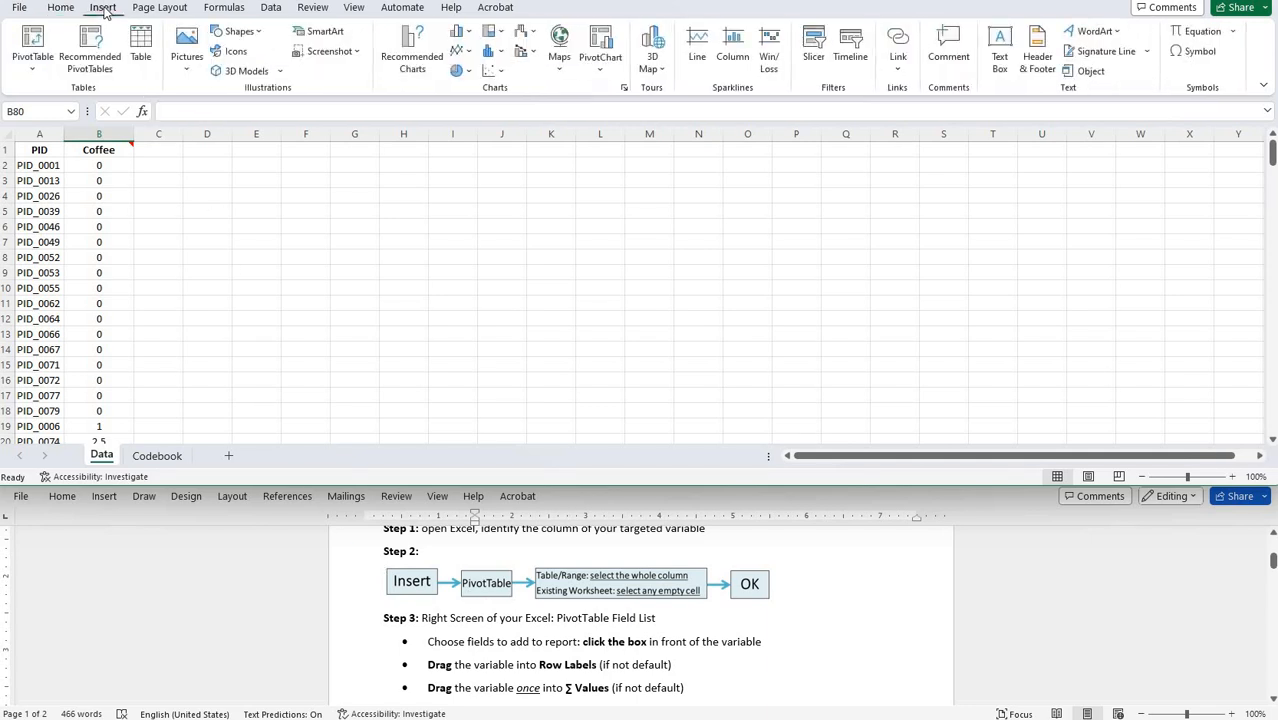
{"action": "left_click", "coordinate": [22, 48]}
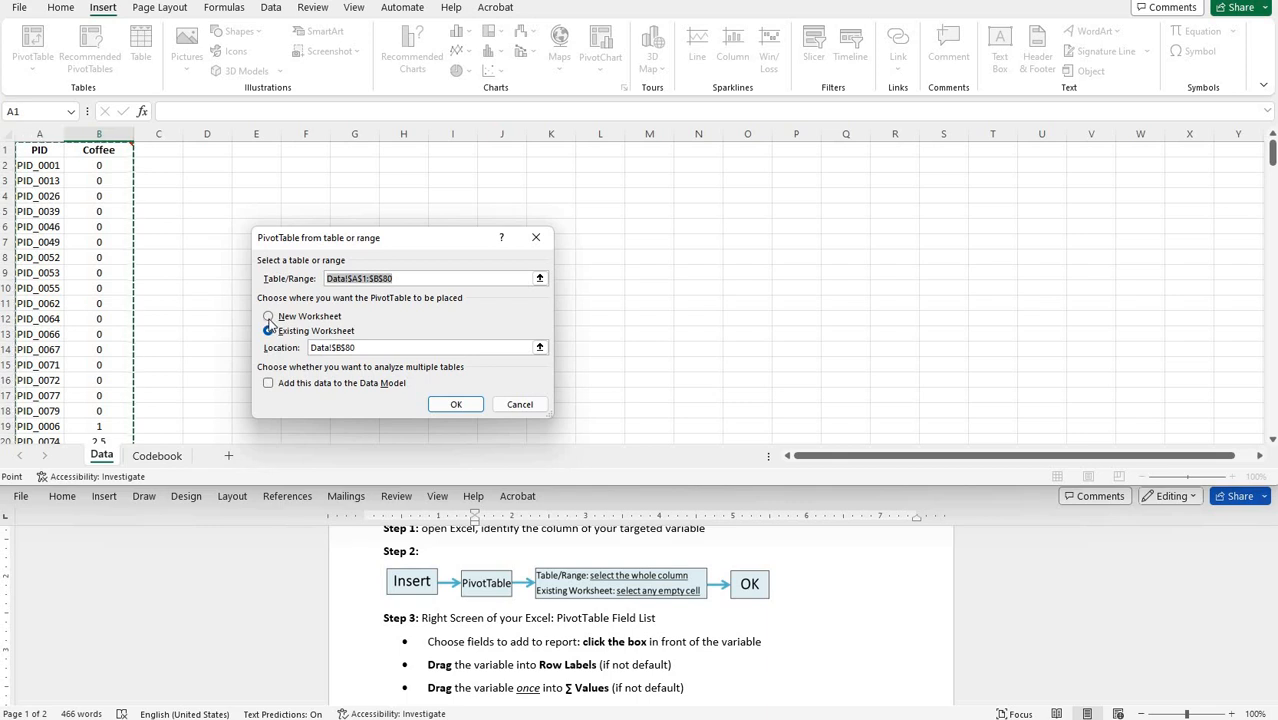
{"action": "left_click", "coordinate": [336, 347]}
{"action": "left_click_drag", "start_coordinate": [371, 348], "coordinate": [308, 347]}
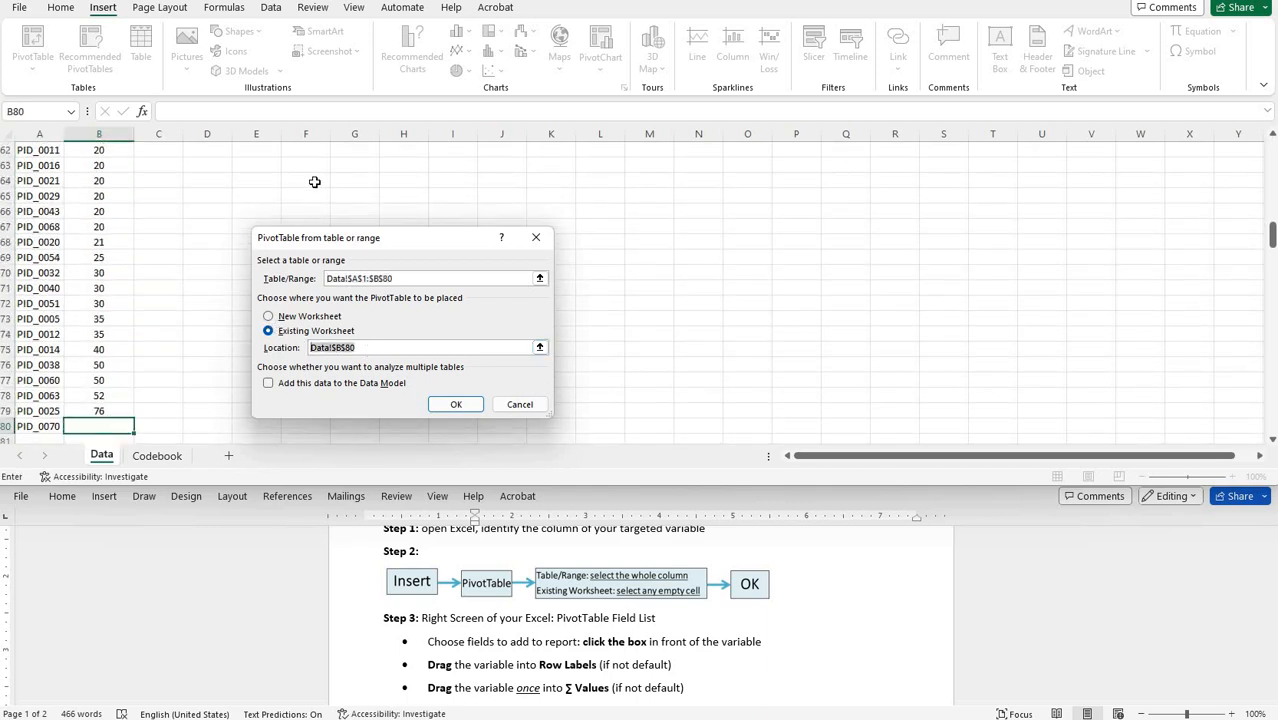
{"action": "scroll", "coordinate": [325, 205], "scroll_direction": "up", "scroll_amount": 20}
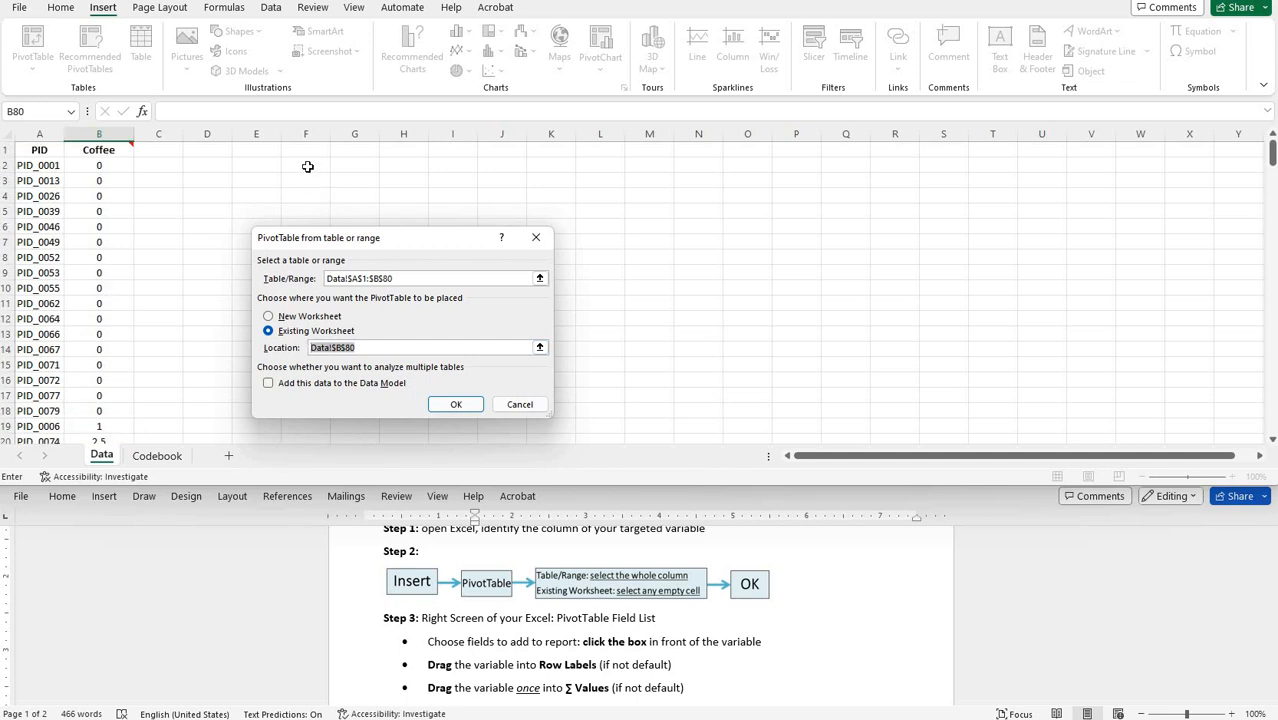
{"action": "left_click", "coordinate": [307, 167]}
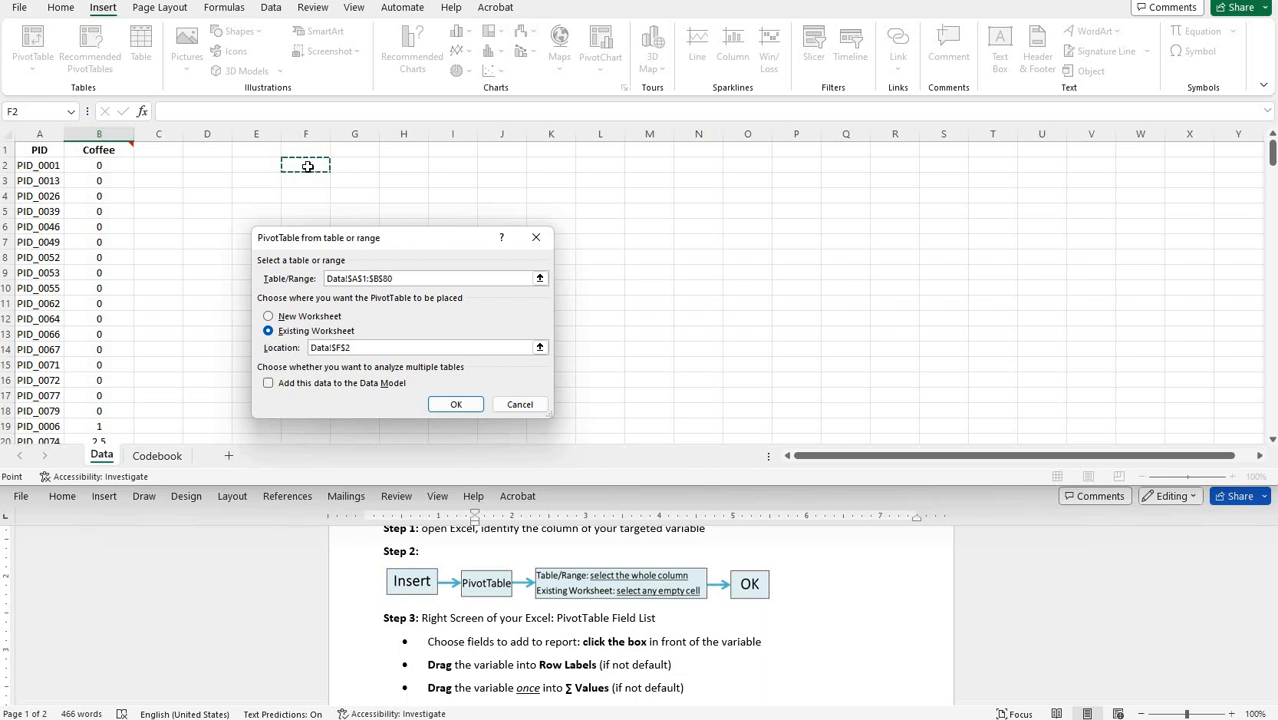
{"action": "left_click", "coordinate": [446, 404]}
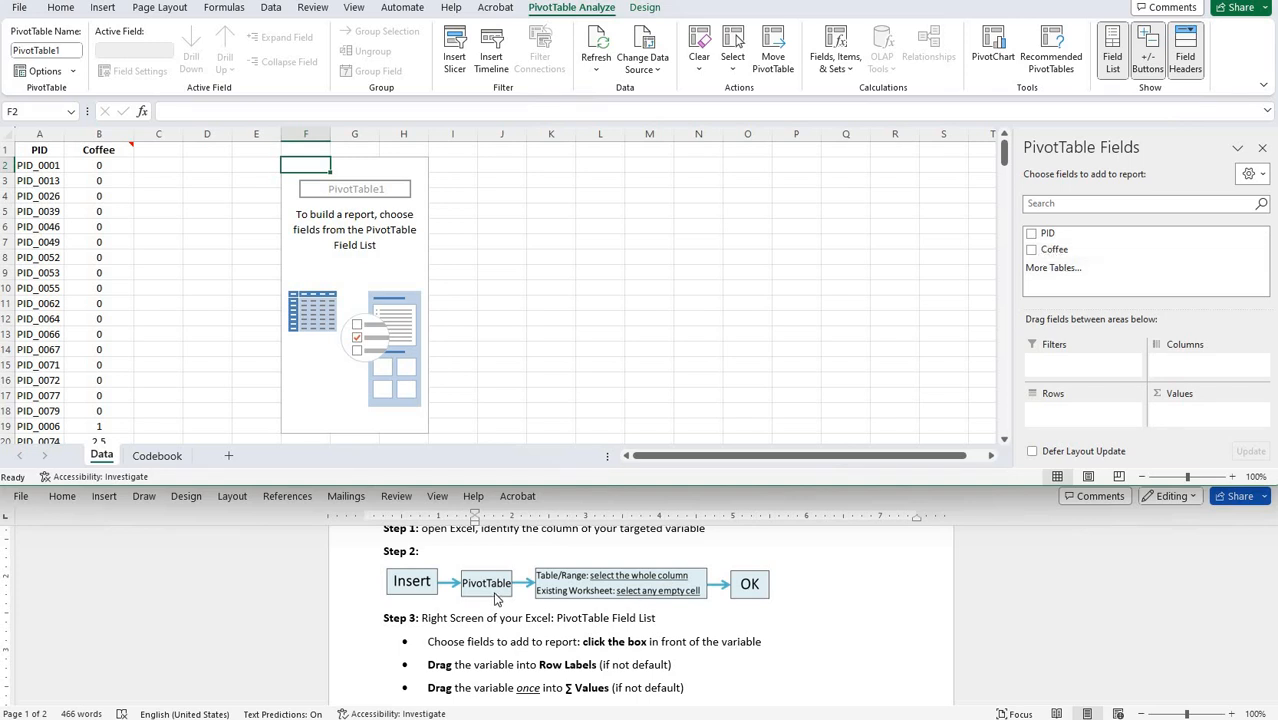
Add the Coffee field to the PivotTable's Values and also place it in Rows
{"action": "scroll", "coordinate": [476, 601], "scroll_direction": "down", "scroll_amount": 1}
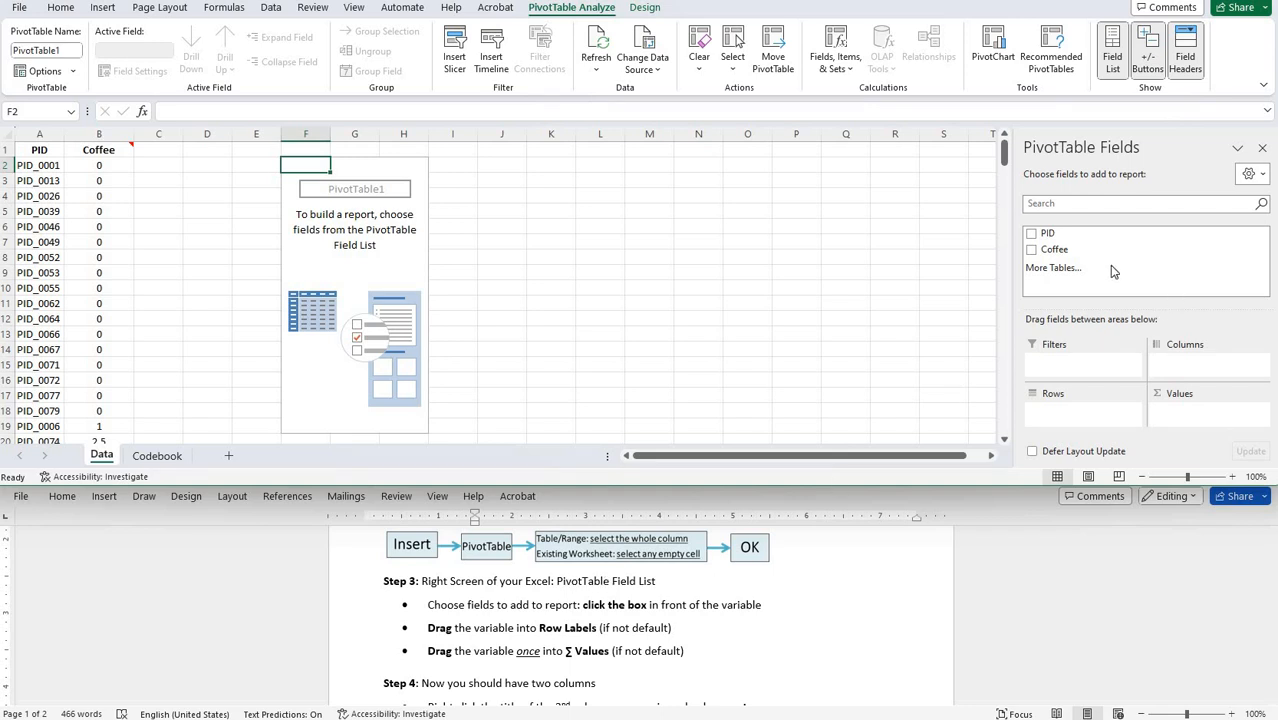
{"action": "left_click", "coordinate": [1031, 250]}
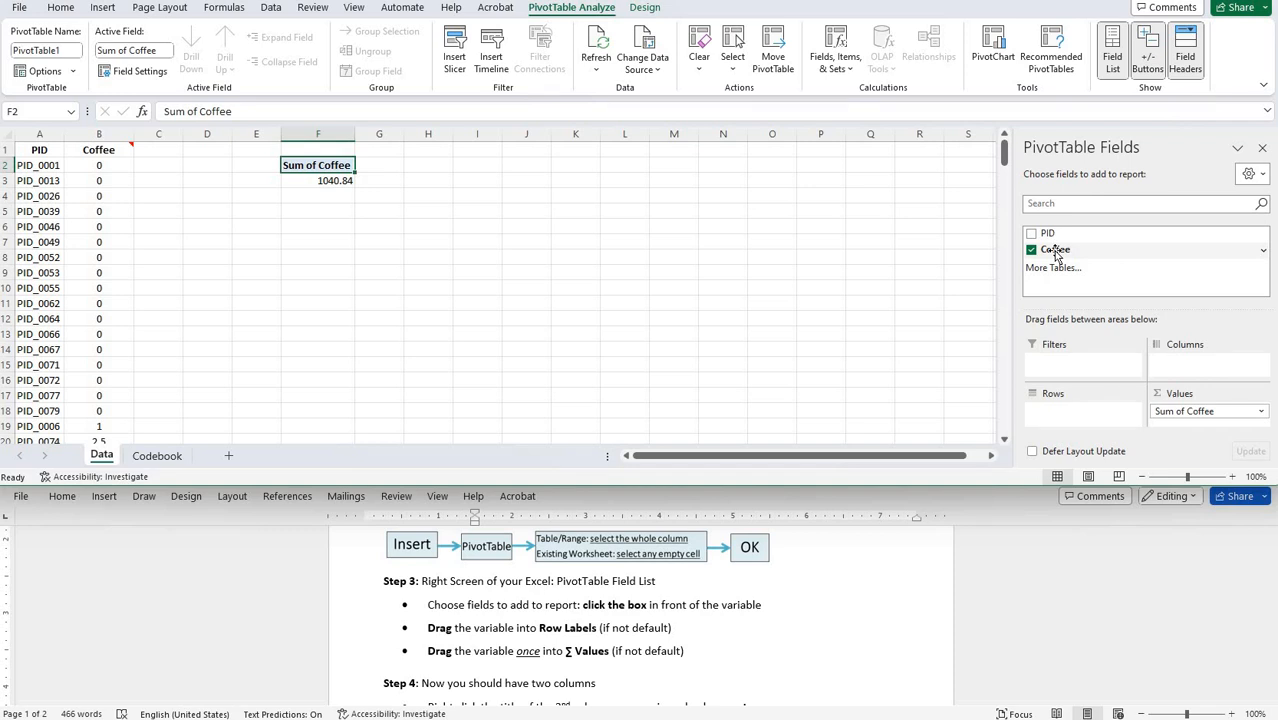
{"action": "left_click_drag", "start_coordinate": [1055, 255], "coordinate": [1098, 415]}
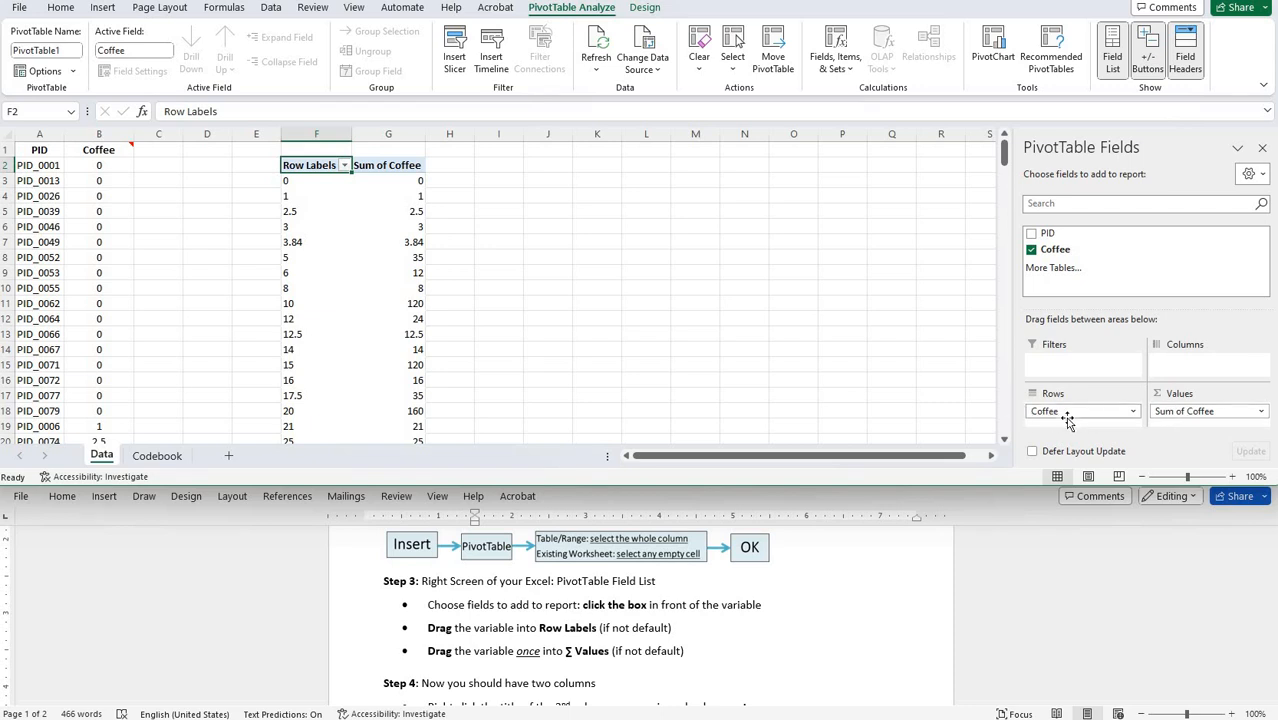
Summarize the PivotTable's Coffee values by Count
{"action": "scroll", "coordinate": [560, 620], "scroll_direction": "down", "scroll_amount": 3}
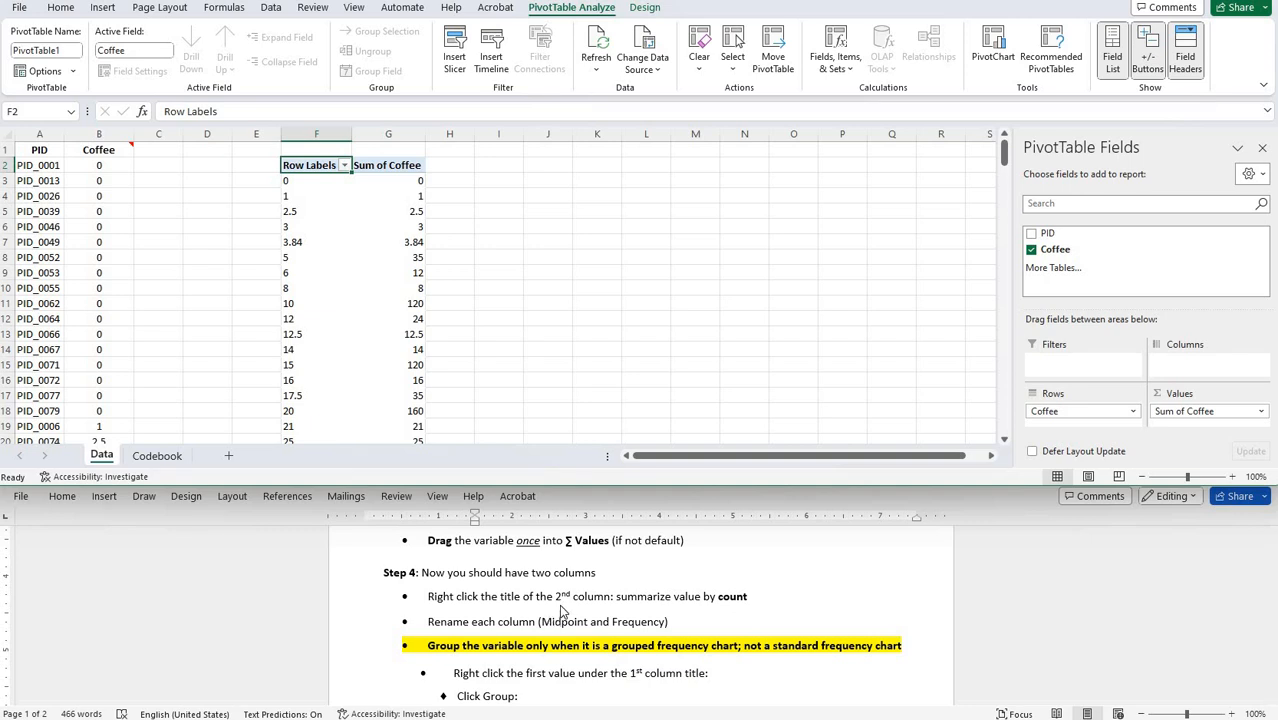
{"action": "left_click", "coordinate": [379, 167]}
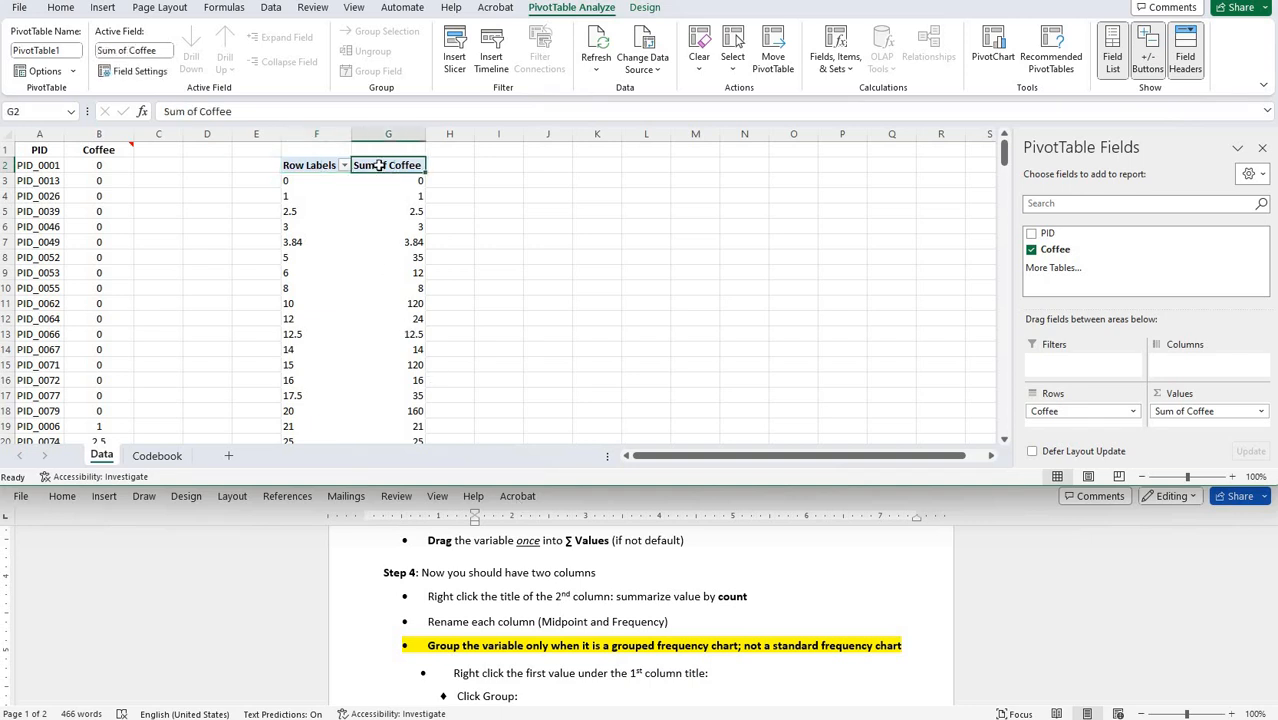
{"action": "right_click", "coordinate": [379, 166]}
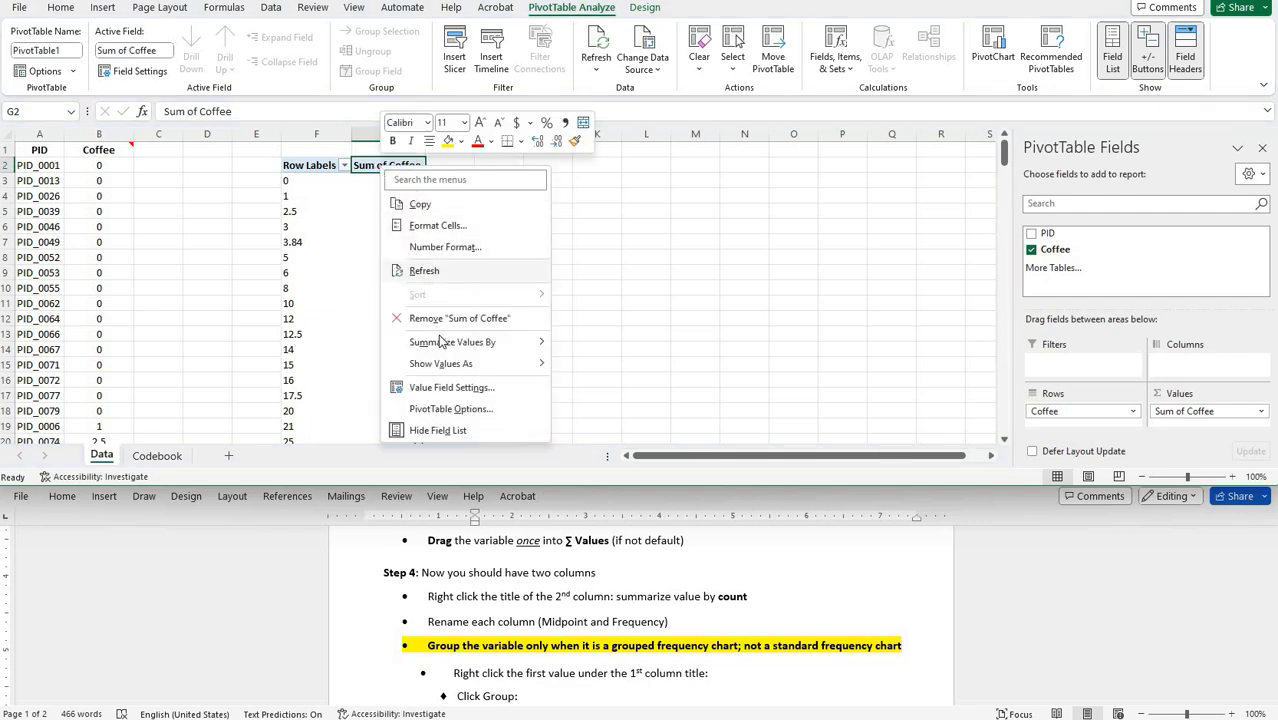
{"action": "mouse_move", "coordinate": [441, 344]}
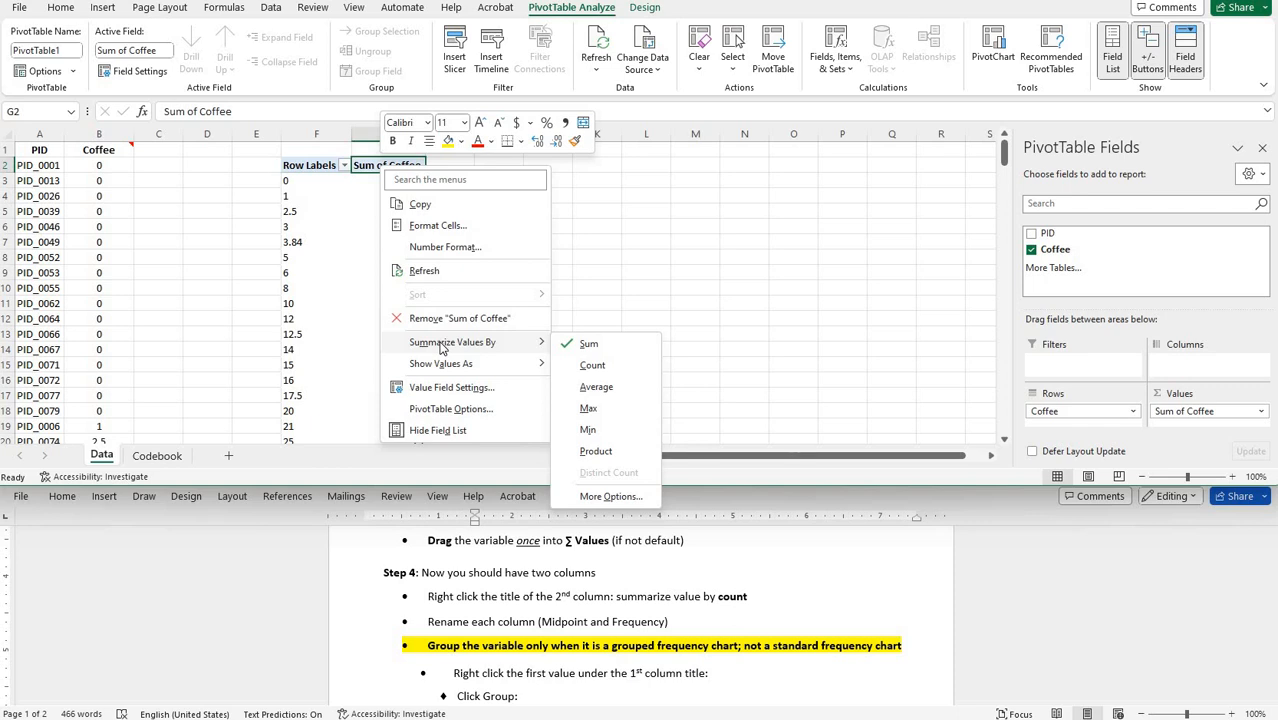
{"action": "left_click", "coordinate": [592, 367]}
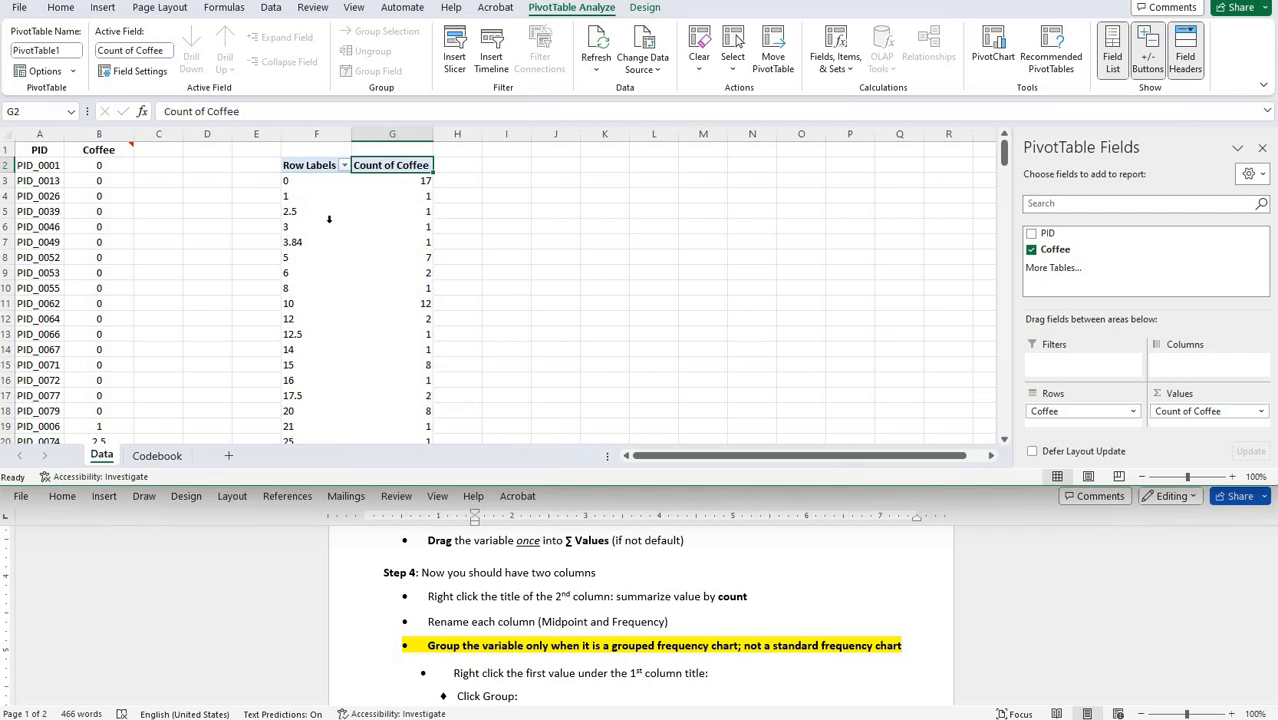
Rename the PivotTable's Row Labels header as Midpoints and its Count of Coffee header as Frequency
{"action": "left_click", "coordinate": [297, 168]}
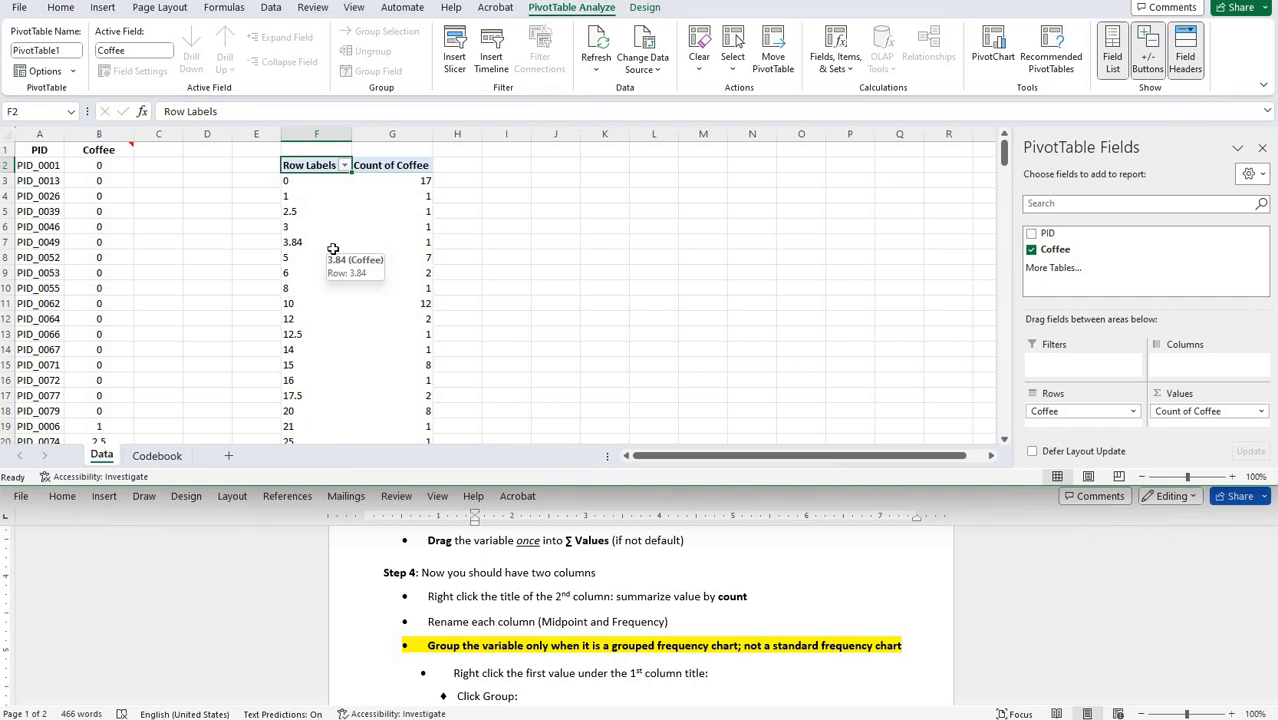
{"action": "type", "text": "Midpoi"}
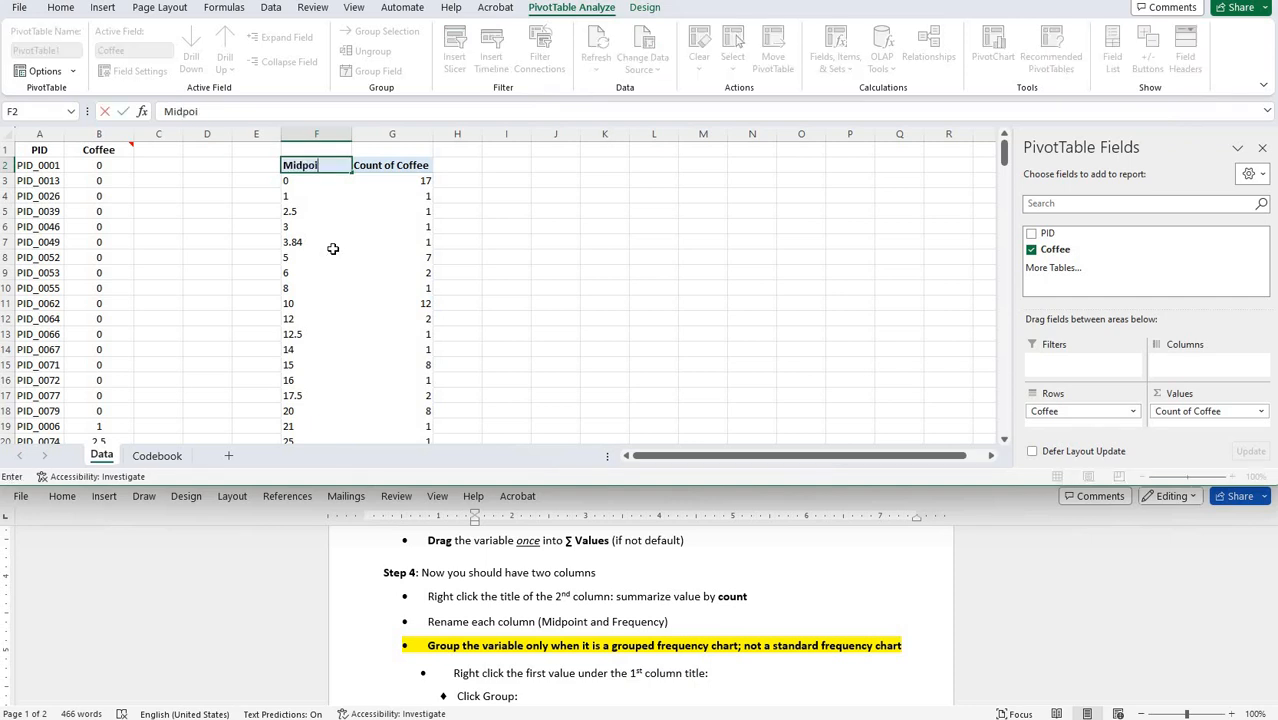
{"action": "type", "text": "nts"}
{"action": "key", "text": "Tab"}
{"action": "type", "text": "F"}
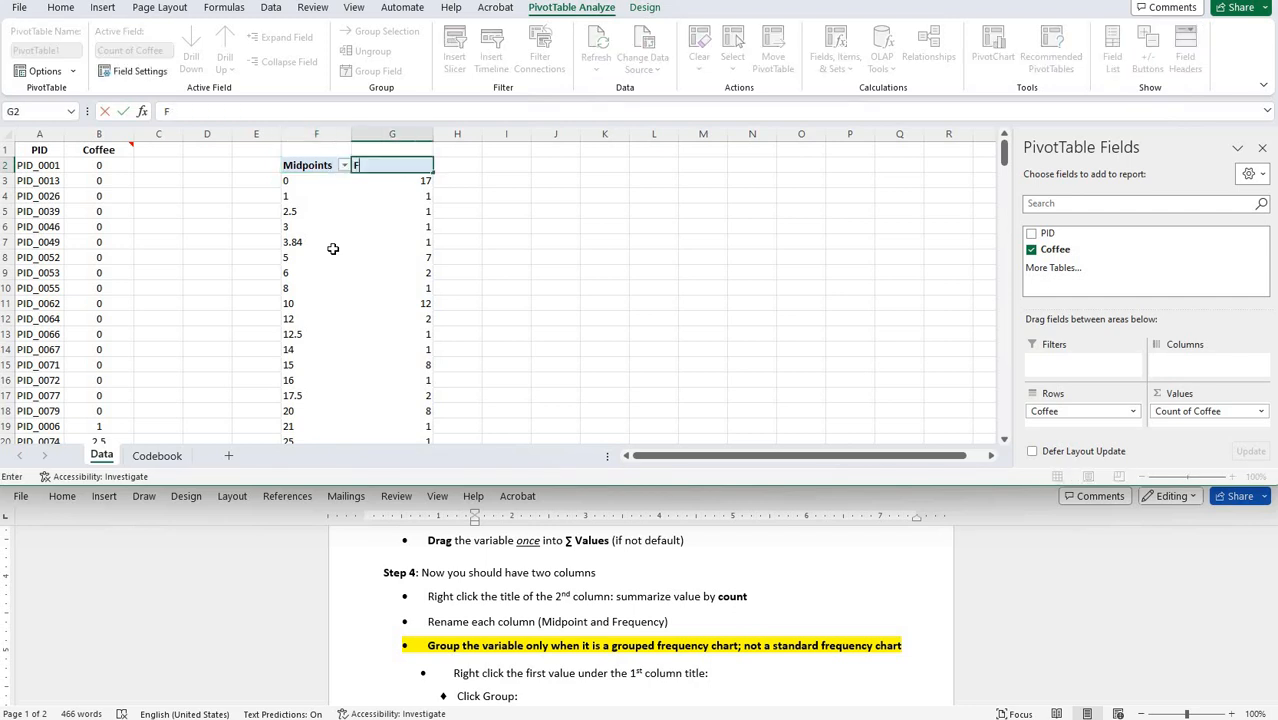
{"action": "type", "text": "requency"}
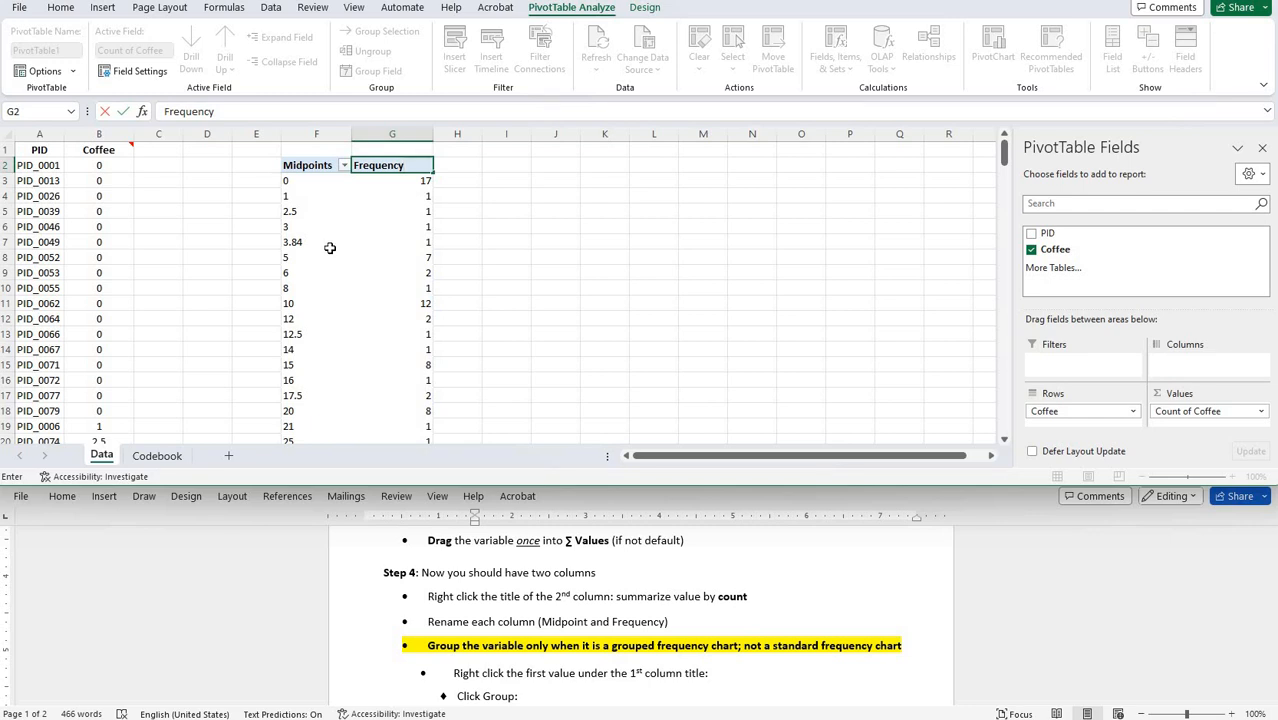
Check the ungrouped Coffee values and the grouping directions, and open the Grouping settings for the first value under Midpoints
{"action": "scroll", "coordinate": [330, 246], "scroll_direction": "down", "scroll_amount": 4}
{"action": "scroll", "coordinate": [330, 247], "scroll_direction": "up", "scroll_amount": 4}
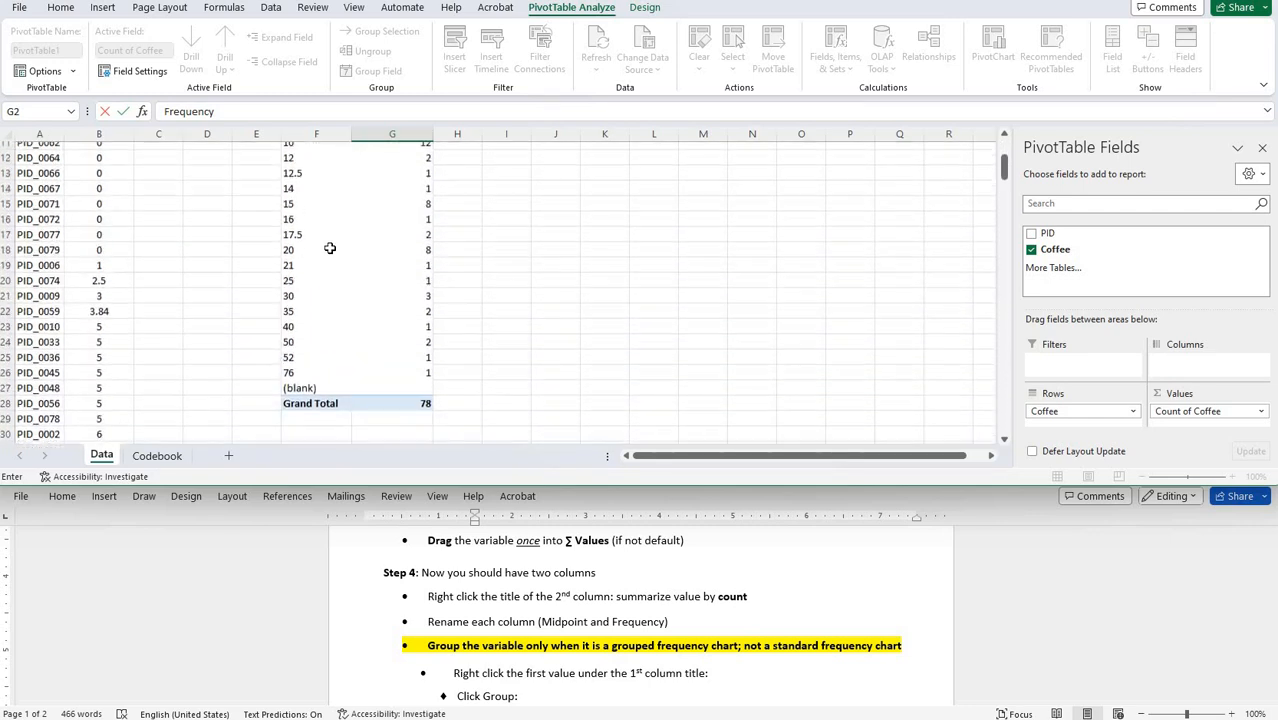
{"action": "scroll", "coordinate": [328, 248], "scroll_direction": "down", "scroll_amount": 1}
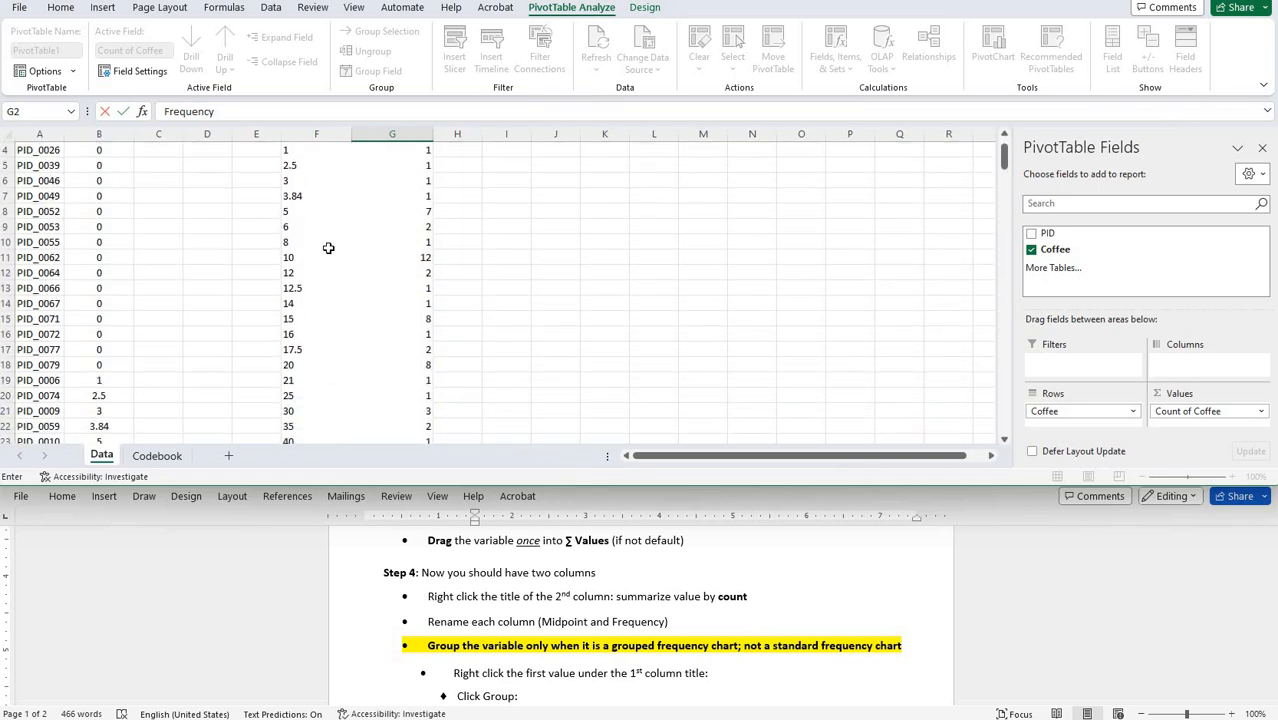
{"action": "scroll", "coordinate": [328, 248], "scroll_direction": "up", "scroll_amount": 1}
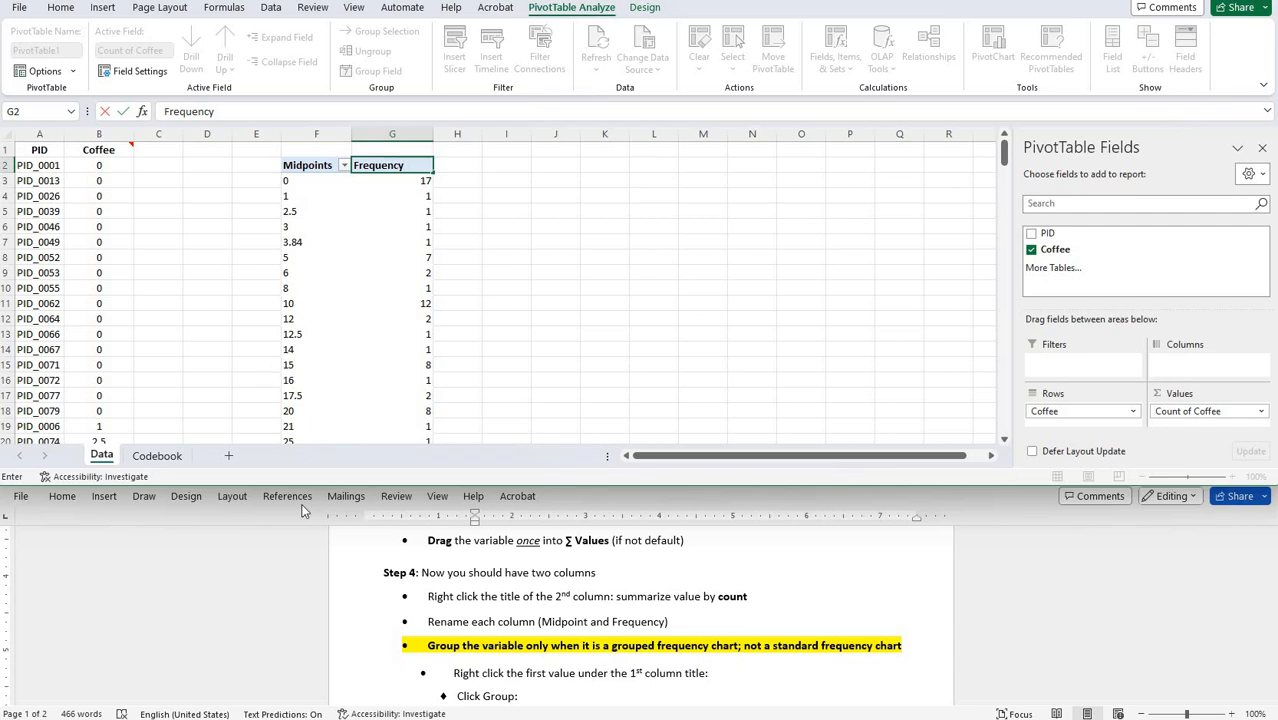
{"action": "scroll", "coordinate": [433, 570], "scroll_direction": "down", "scroll_amount": 2}
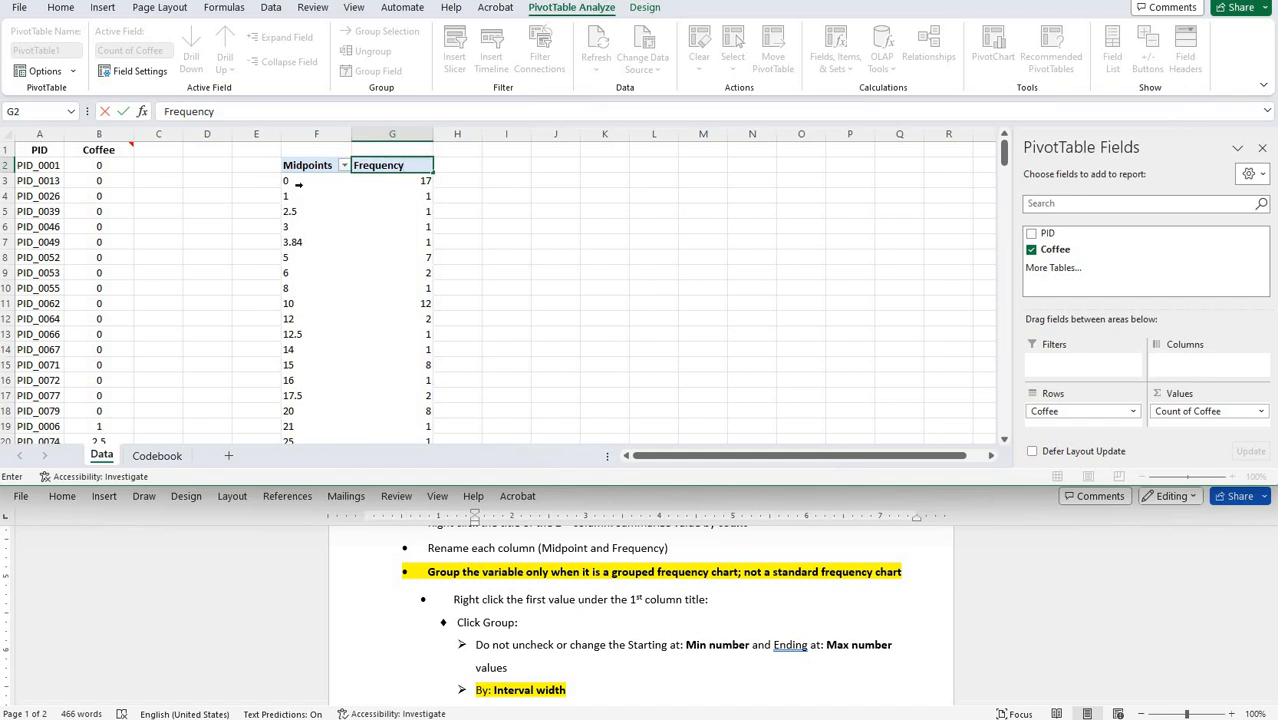
{"action": "left_click", "coordinate": [297, 184]}
{"action": "right_click", "coordinate": [300, 187]}
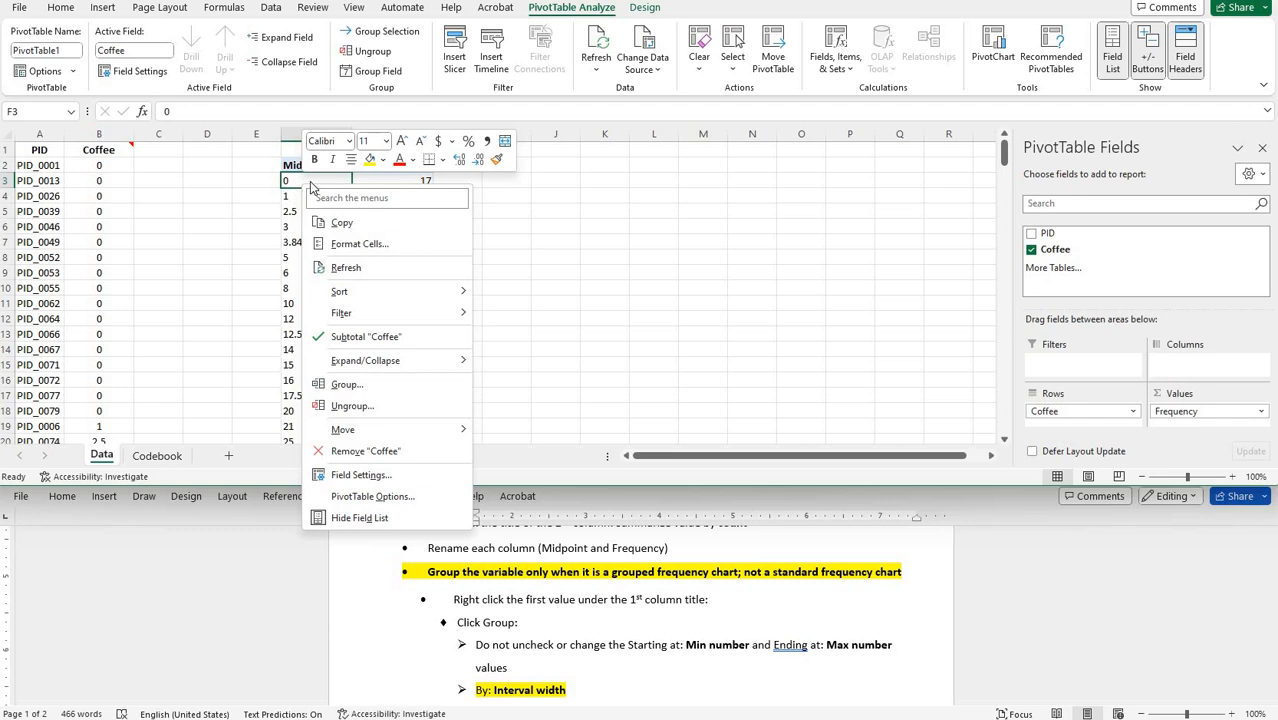
{"action": "left_click", "coordinate": [350, 386]}
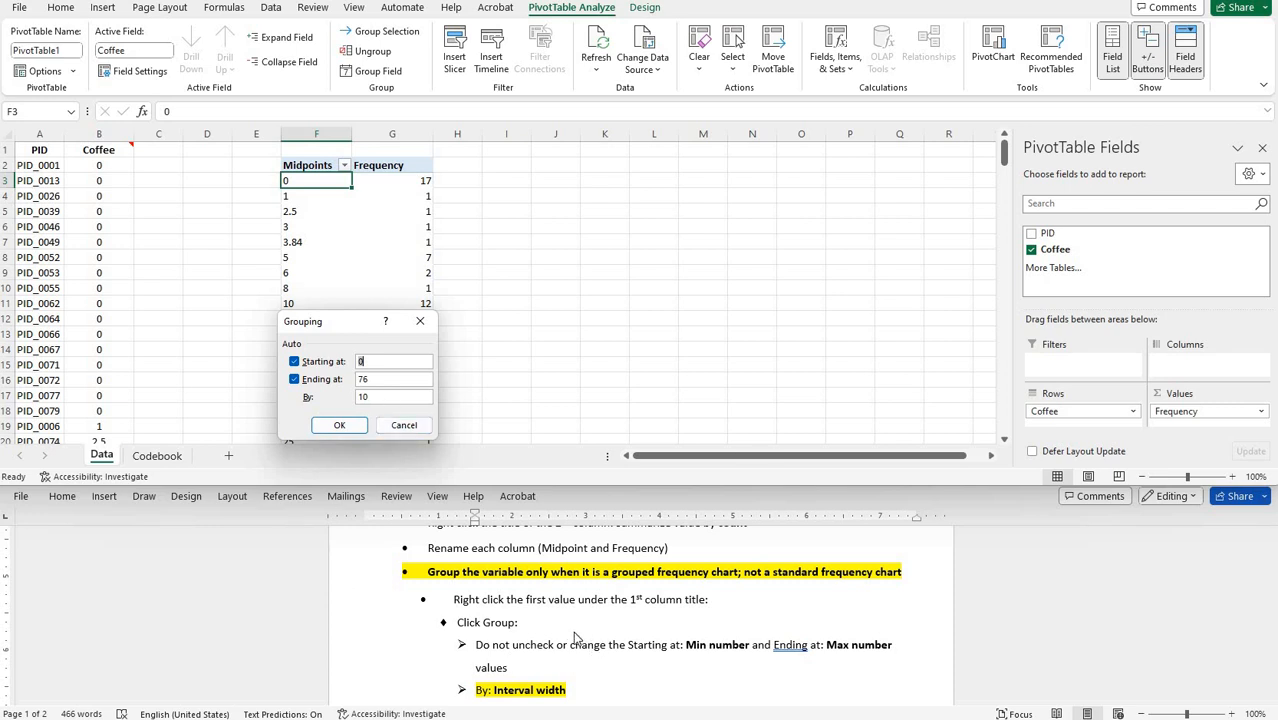
Consult the interval-width directions and group the Coffee values by 11, keeping the automatic start and end
{"action": "left_click", "coordinate": [517, 588]}
{"action": "scroll", "coordinate": [517, 588], "scroll_direction": "down", "scroll_amount": 1}
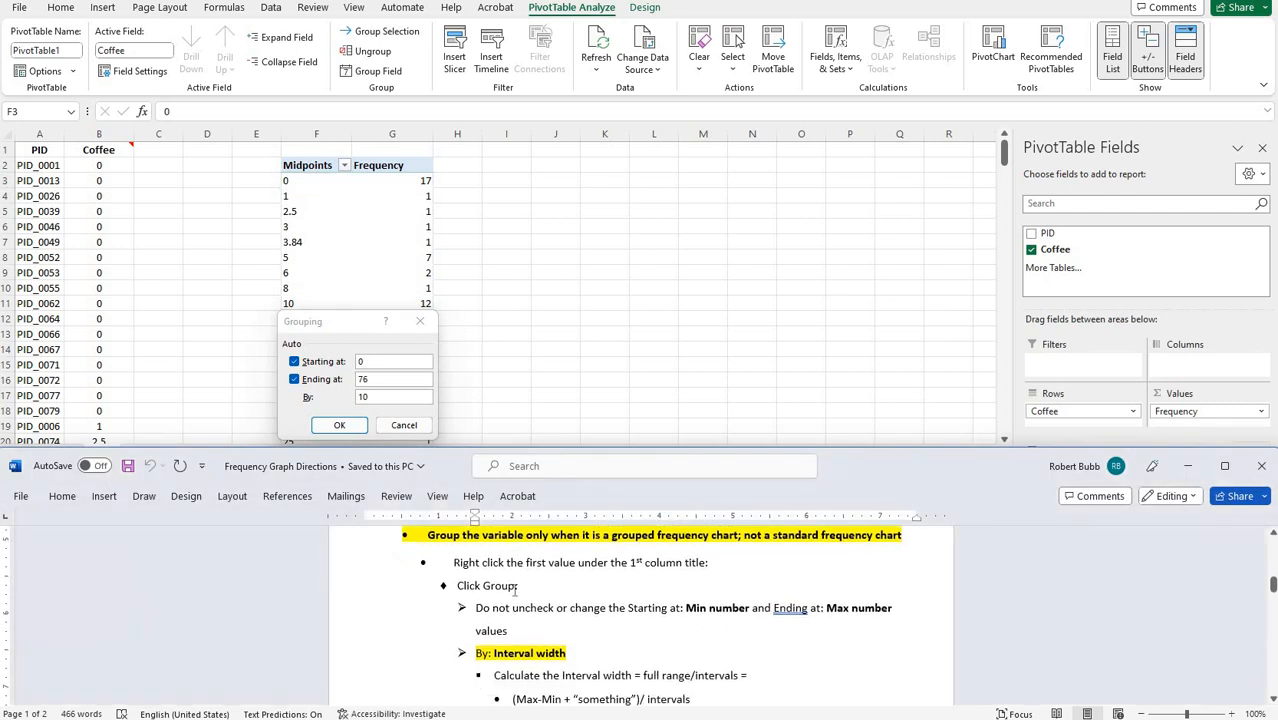
{"action": "scroll", "coordinate": [517, 588], "scroll_direction": "down", "scroll_amount": 3}
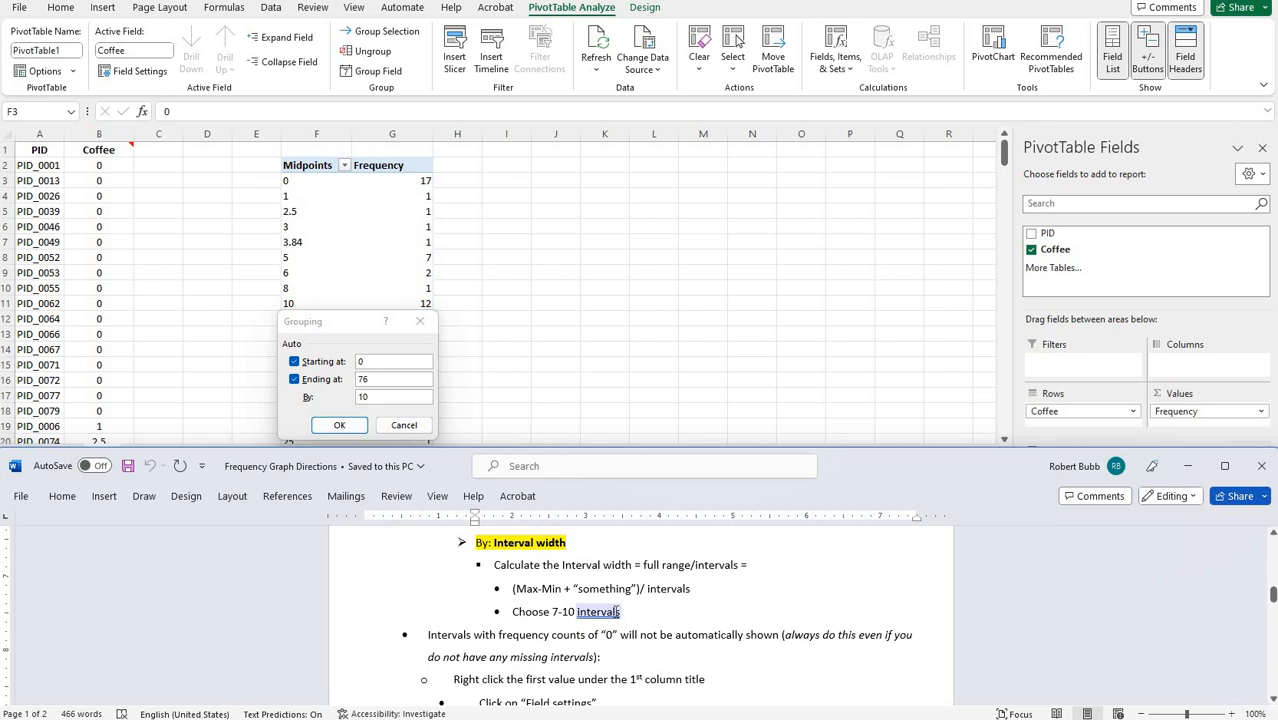
{"action": "left_click", "coordinate": [363, 361]}
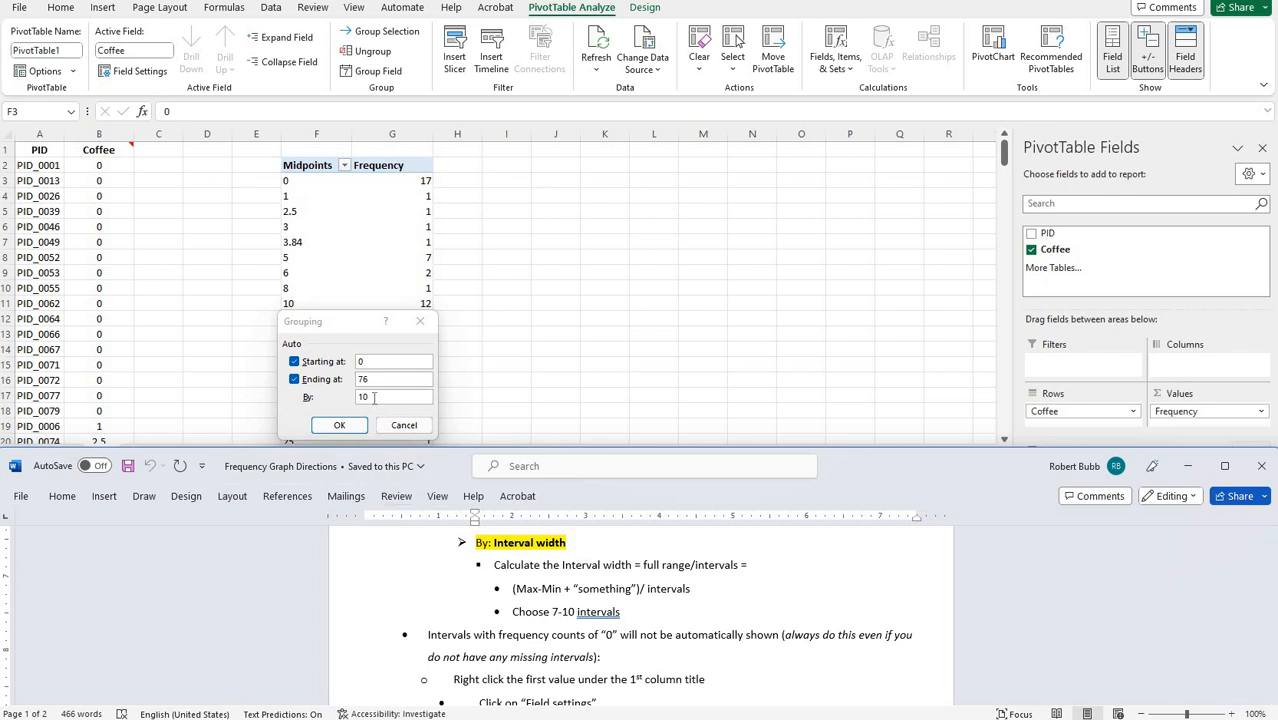
{"action": "left_click", "coordinate": [445, 410]}
{"action": "key", "text": "BackSpace"}
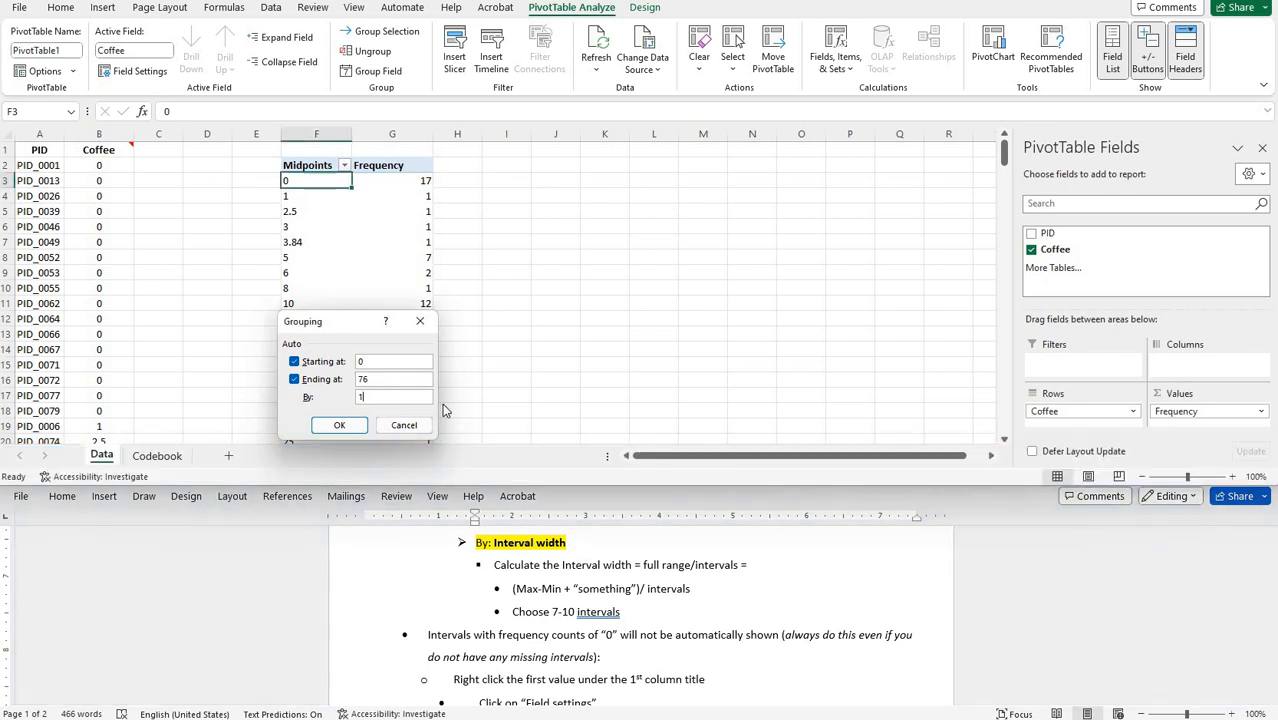
{"action": "type", "text": "1"}
{"action": "left_click", "coordinate": [334, 426]}
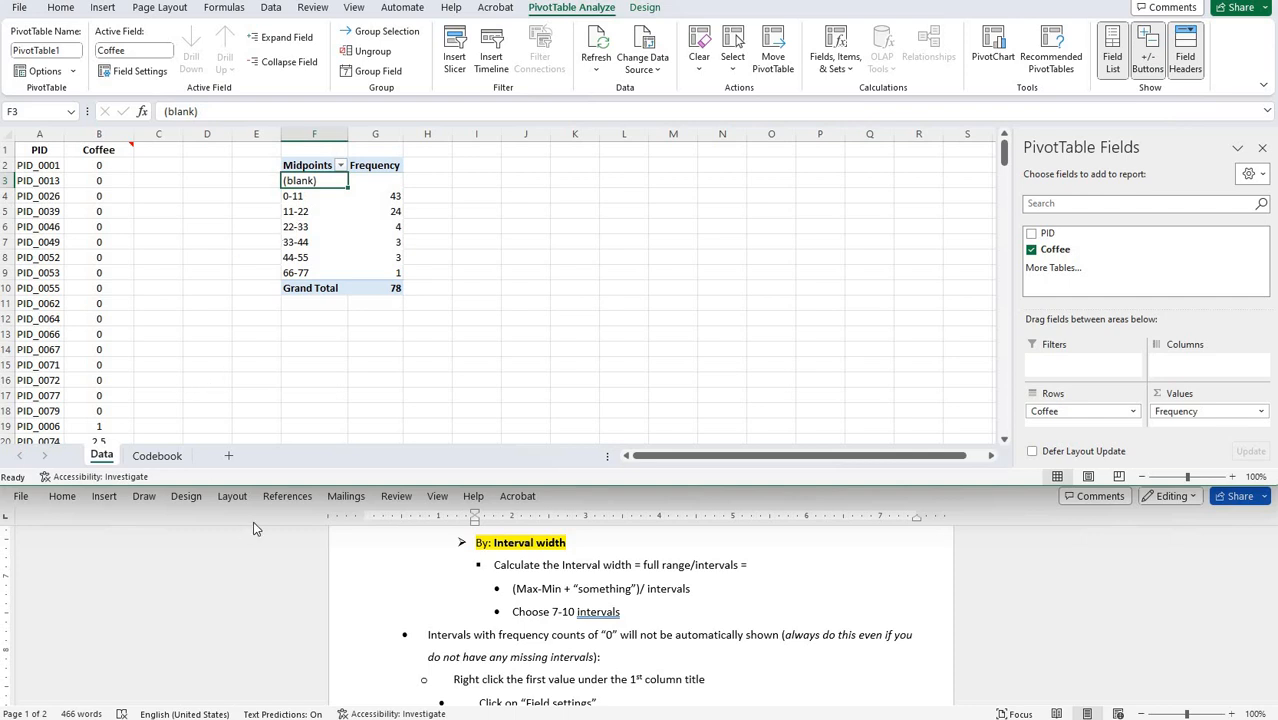
Enable "Show items with no data" in the Coffee field's layout settings so empty intervals are listed
{"action": "scroll", "coordinate": [463, 590], "scroll_direction": "down", "scroll_amount": 1}
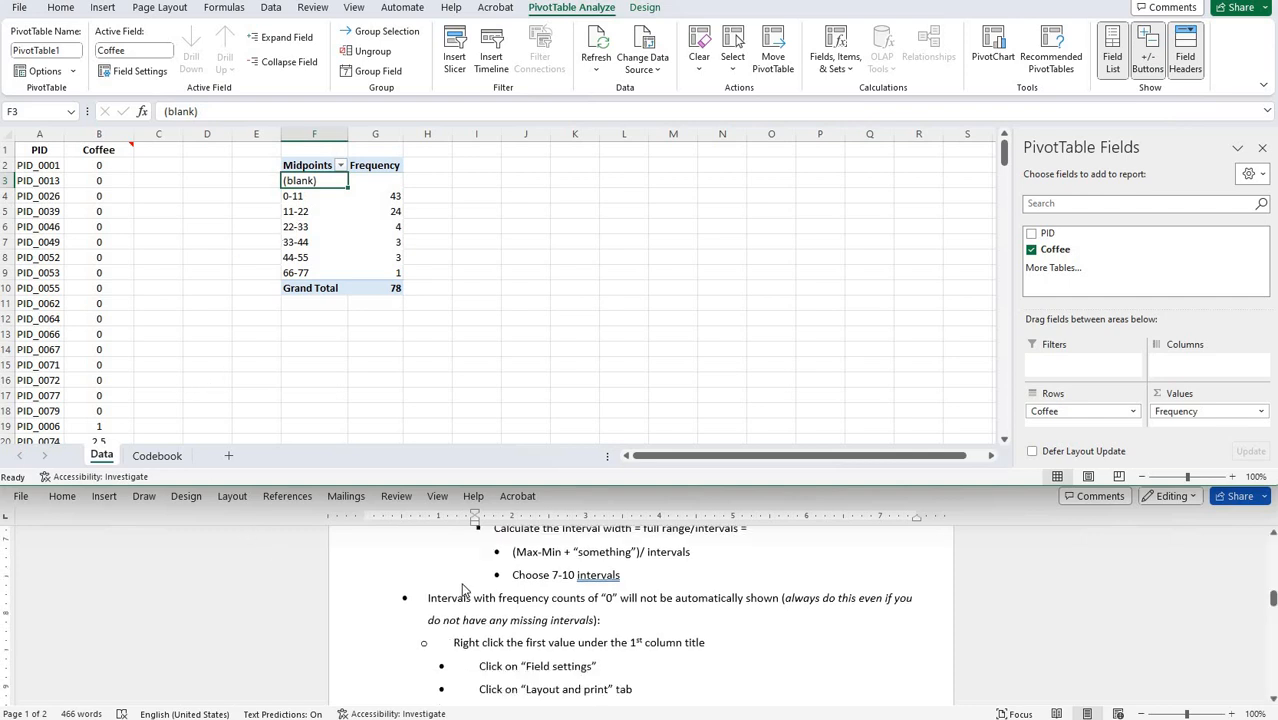
{"action": "scroll", "coordinate": [463, 590], "scroll_direction": "down", "scroll_amount": 1}
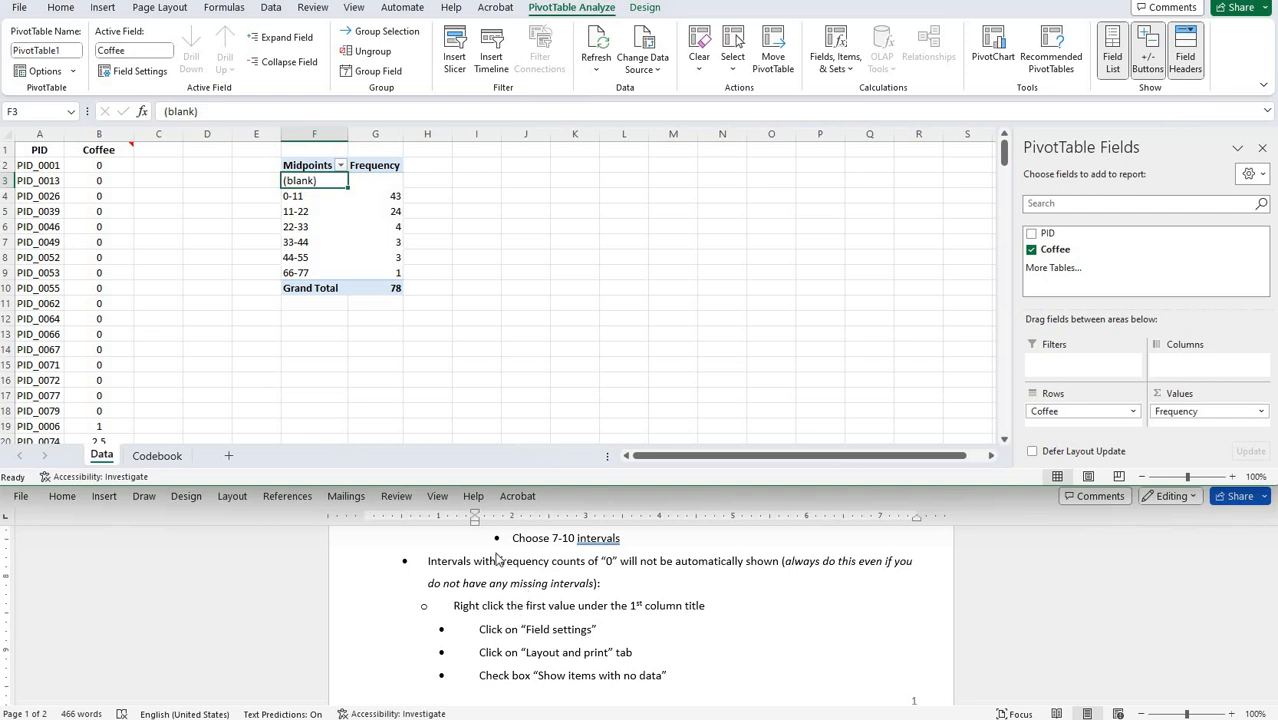
{"action": "right_click", "coordinate": [306, 180]}
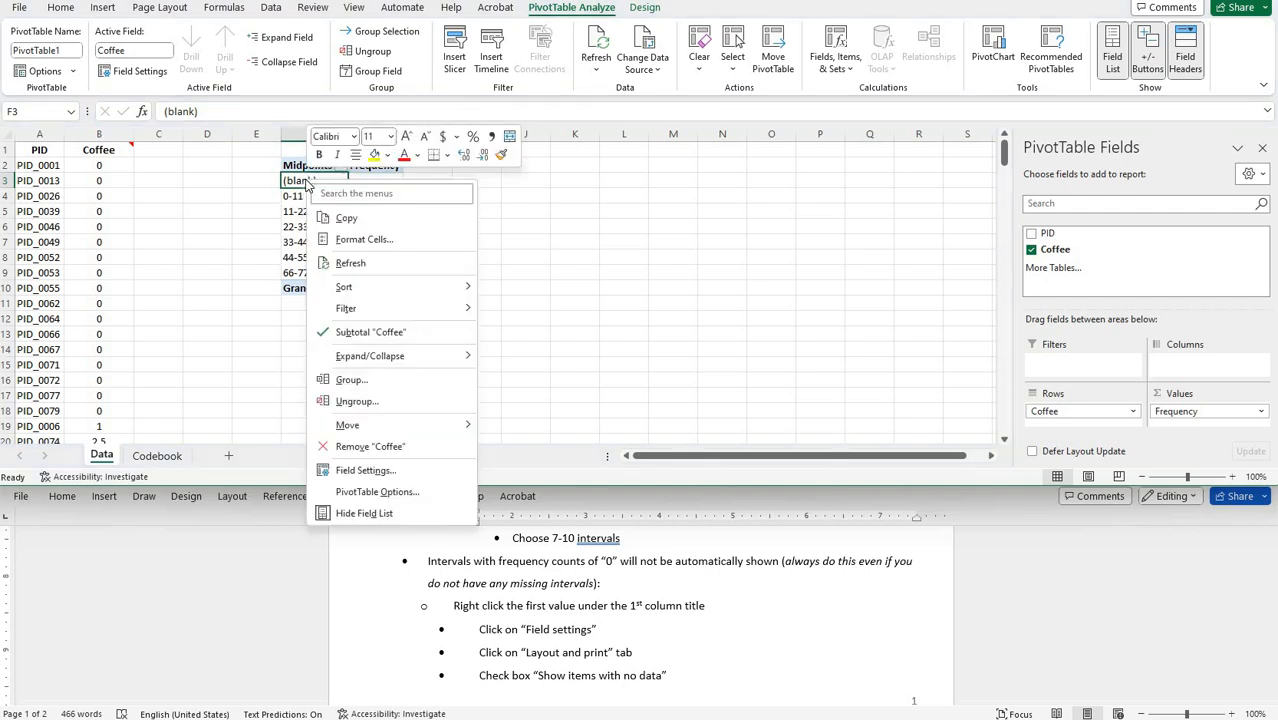
{"action": "left_click", "coordinate": [366, 471]}
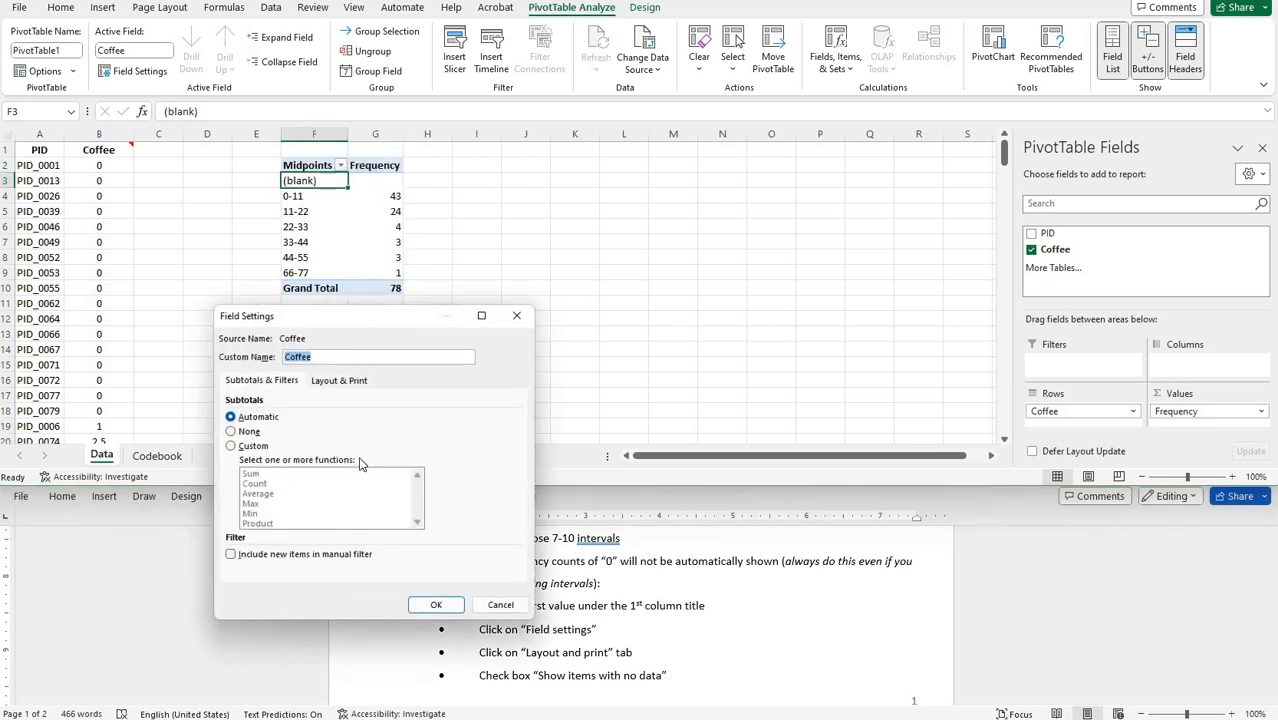
{"action": "left_click", "coordinate": [344, 382]}
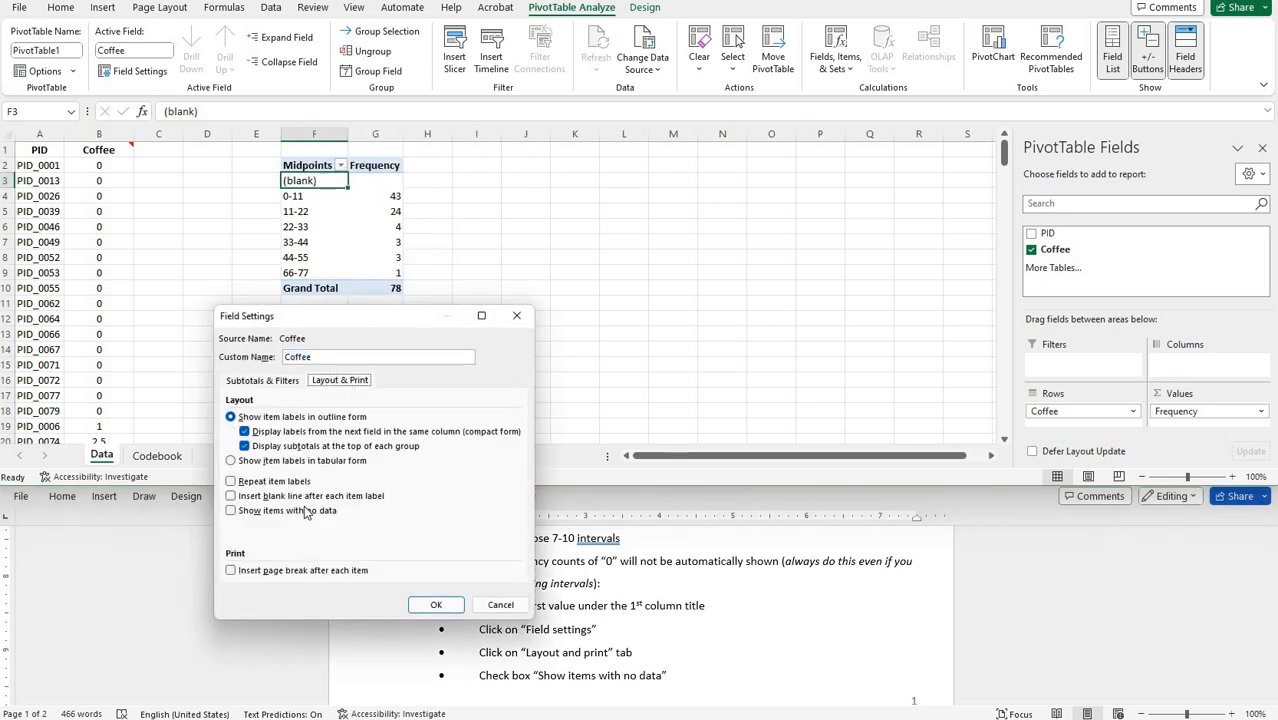
{"action": "left_click", "coordinate": [231, 511]}
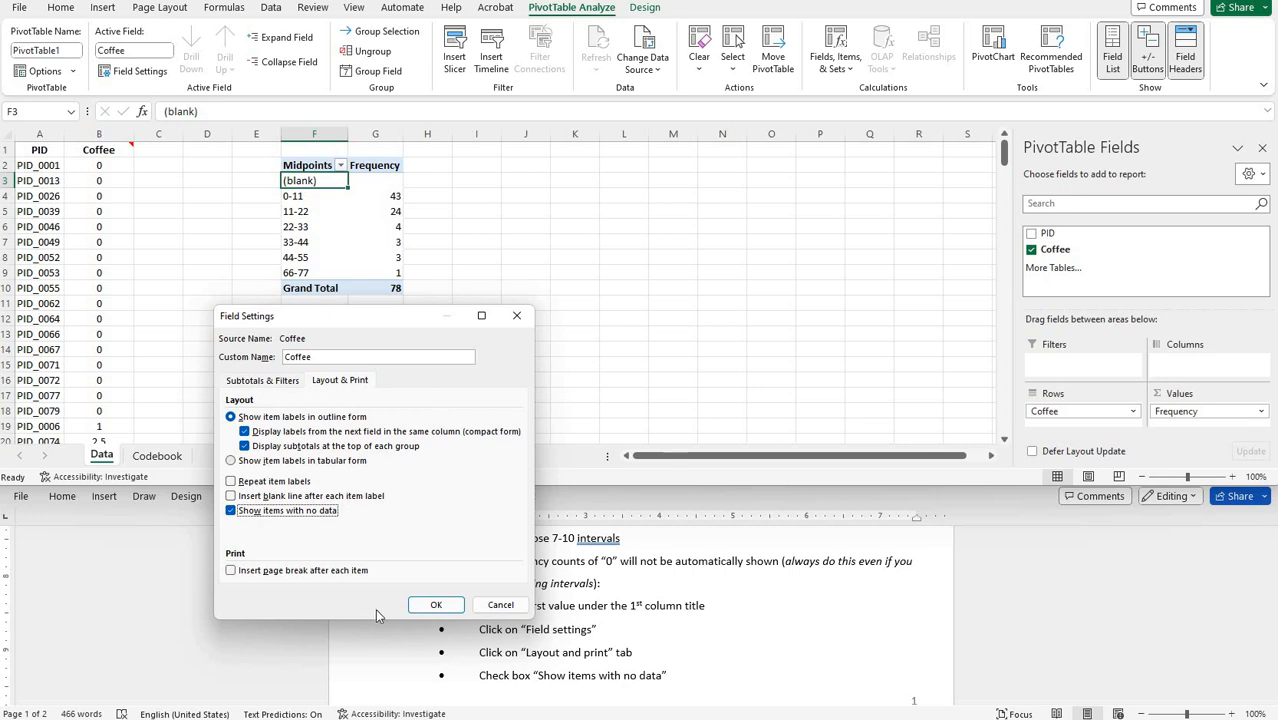
{"action": "left_click", "coordinate": [435, 606]}
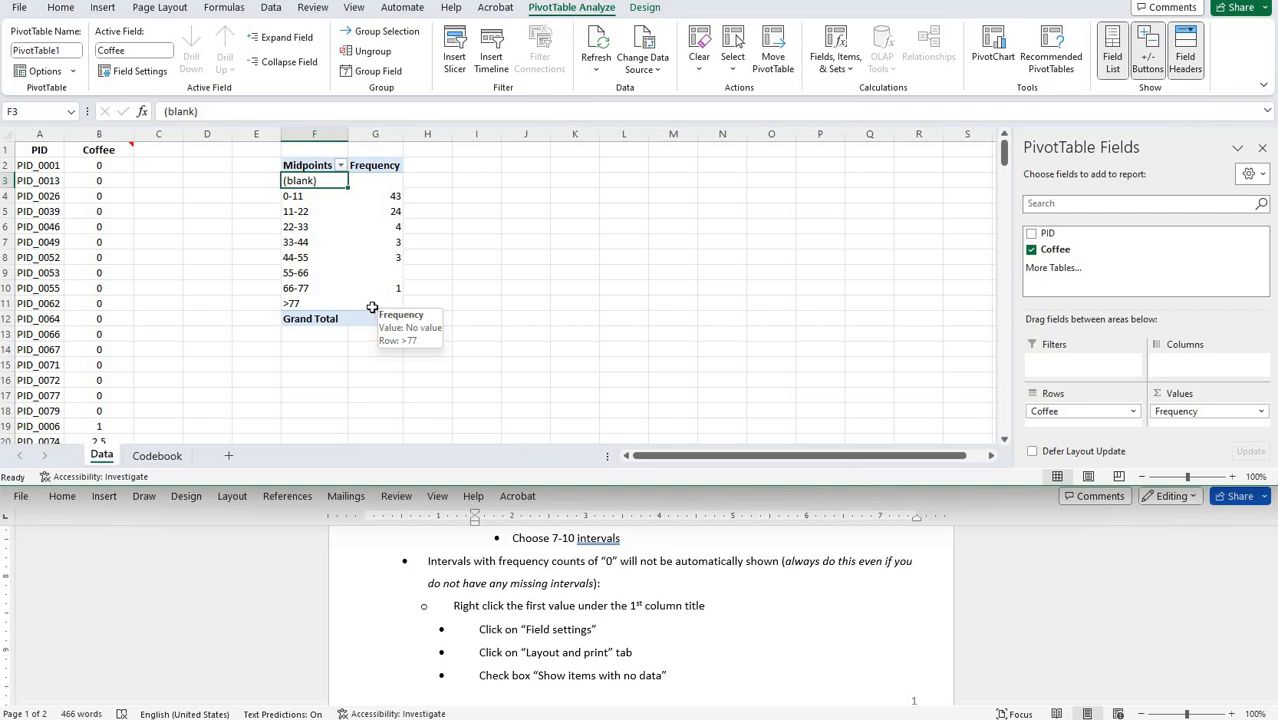
Follow the next directions and set the PivotTable to show 0 for empty cells
{"action": "left_click", "coordinate": [528, 613]}
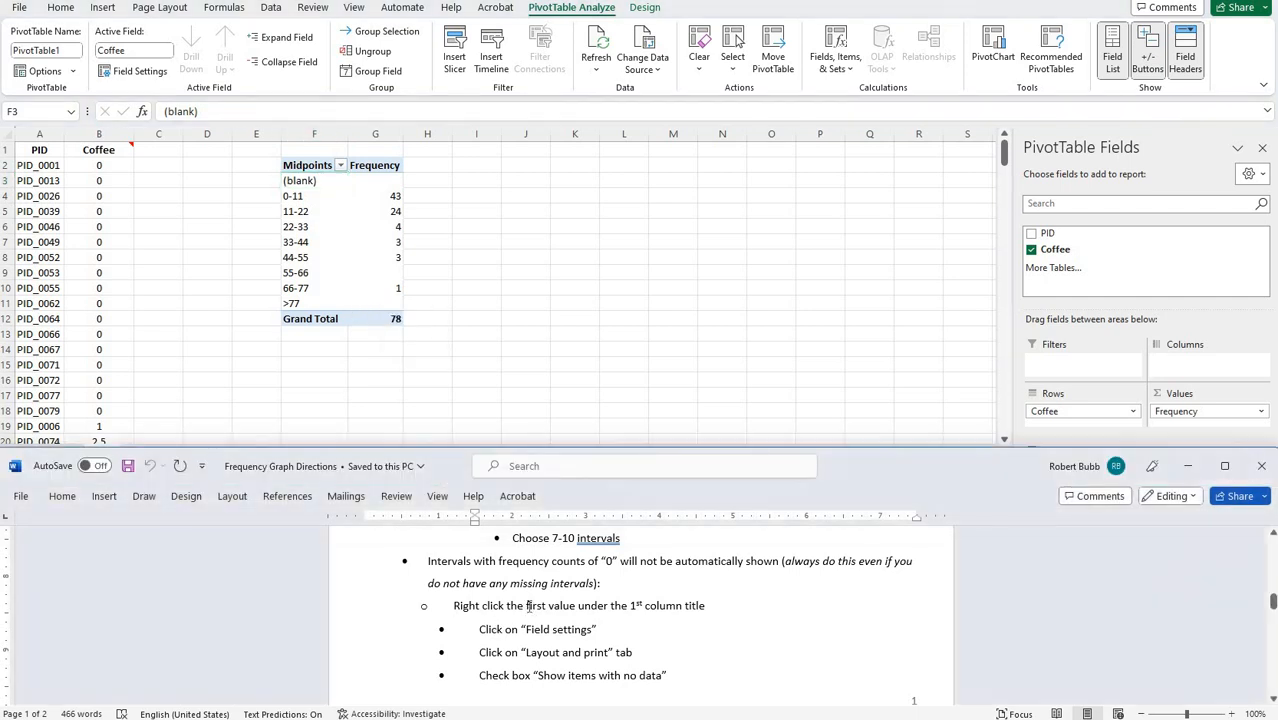
{"action": "scroll", "coordinate": [525, 600], "scroll_direction": "down", "scroll_amount": 5}
{"action": "scroll", "coordinate": [524, 595], "scroll_direction": "down", "scroll_amount": 3}
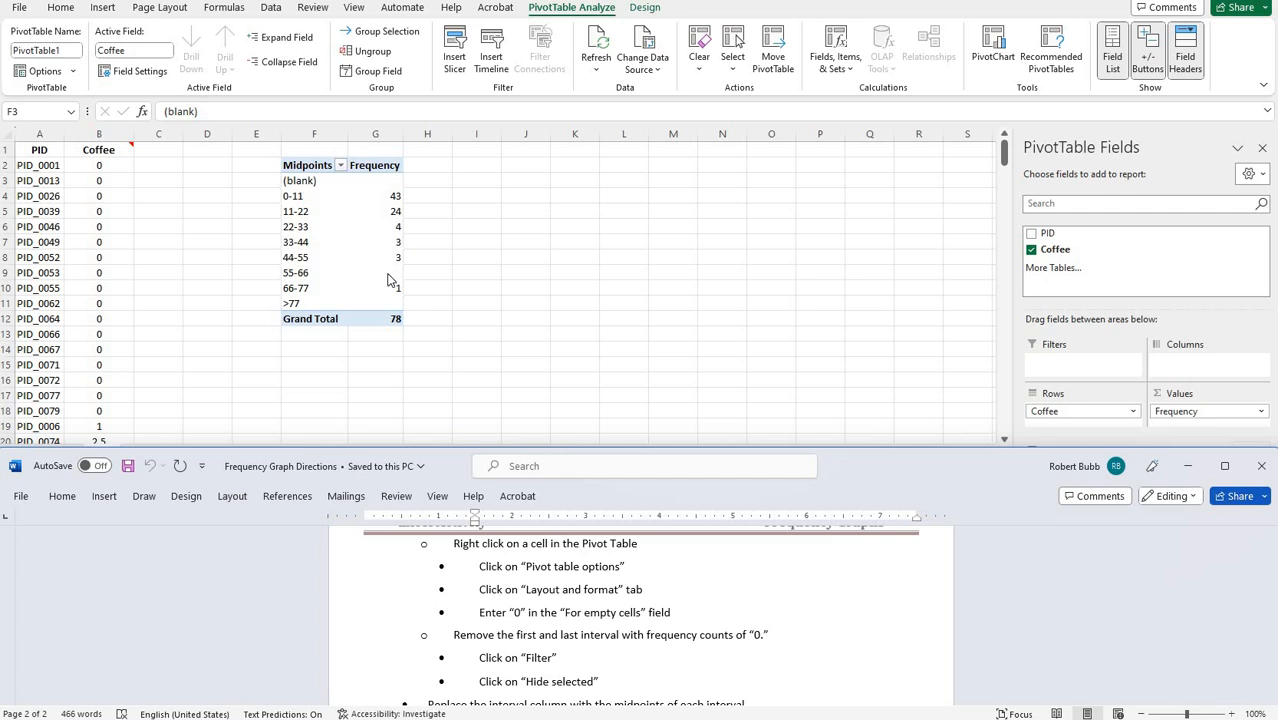
{"action": "left_click", "coordinate": [312, 188]}
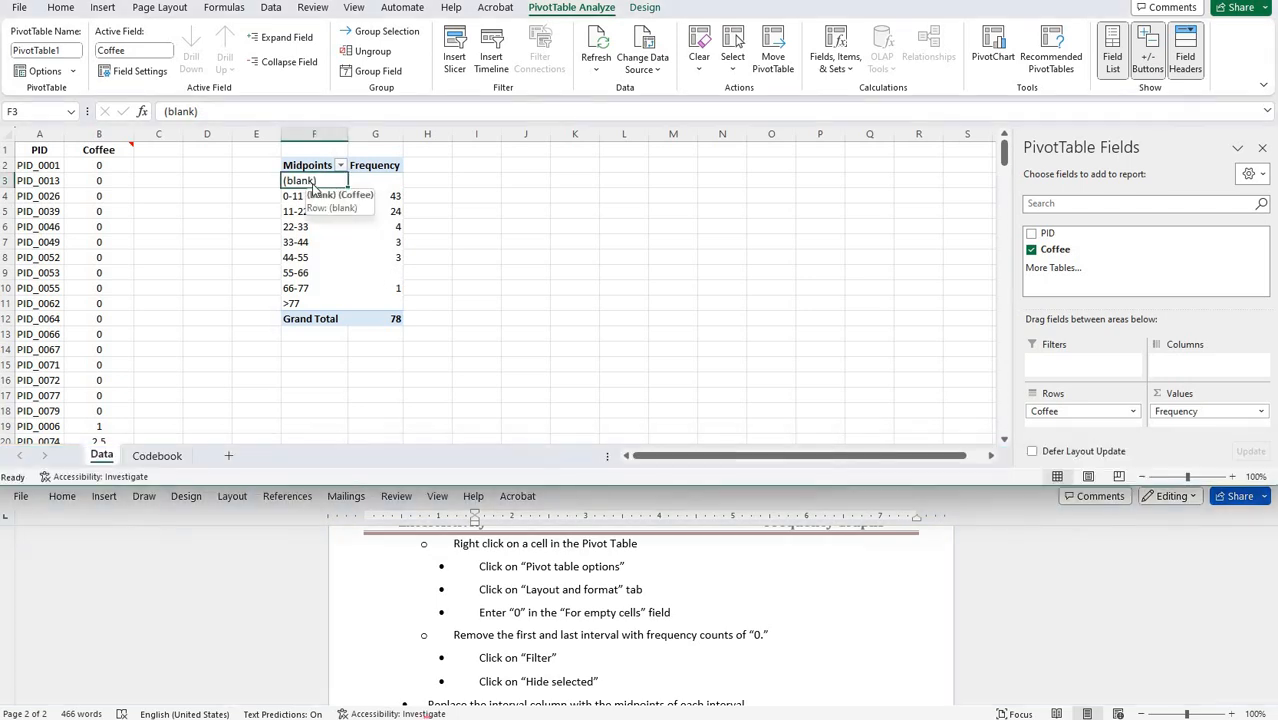
{"action": "right_click", "coordinate": [313, 188]}
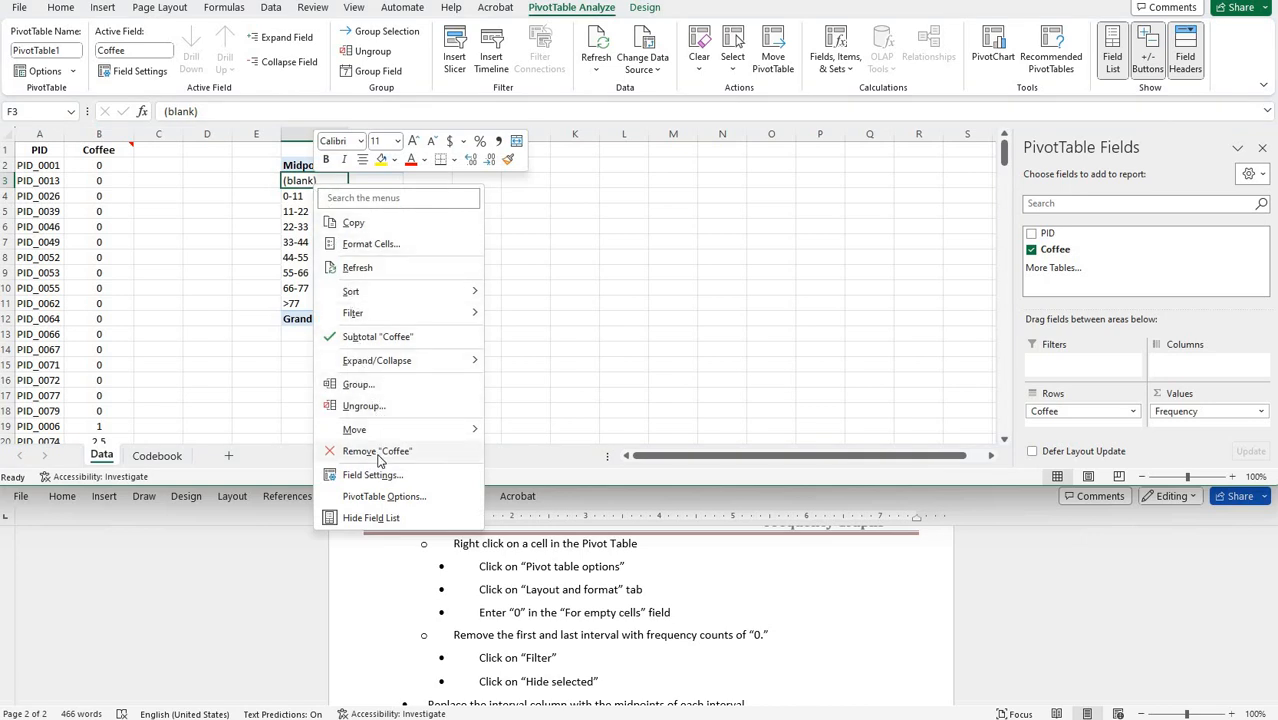
{"action": "left_click", "coordinate": [373, 497]}
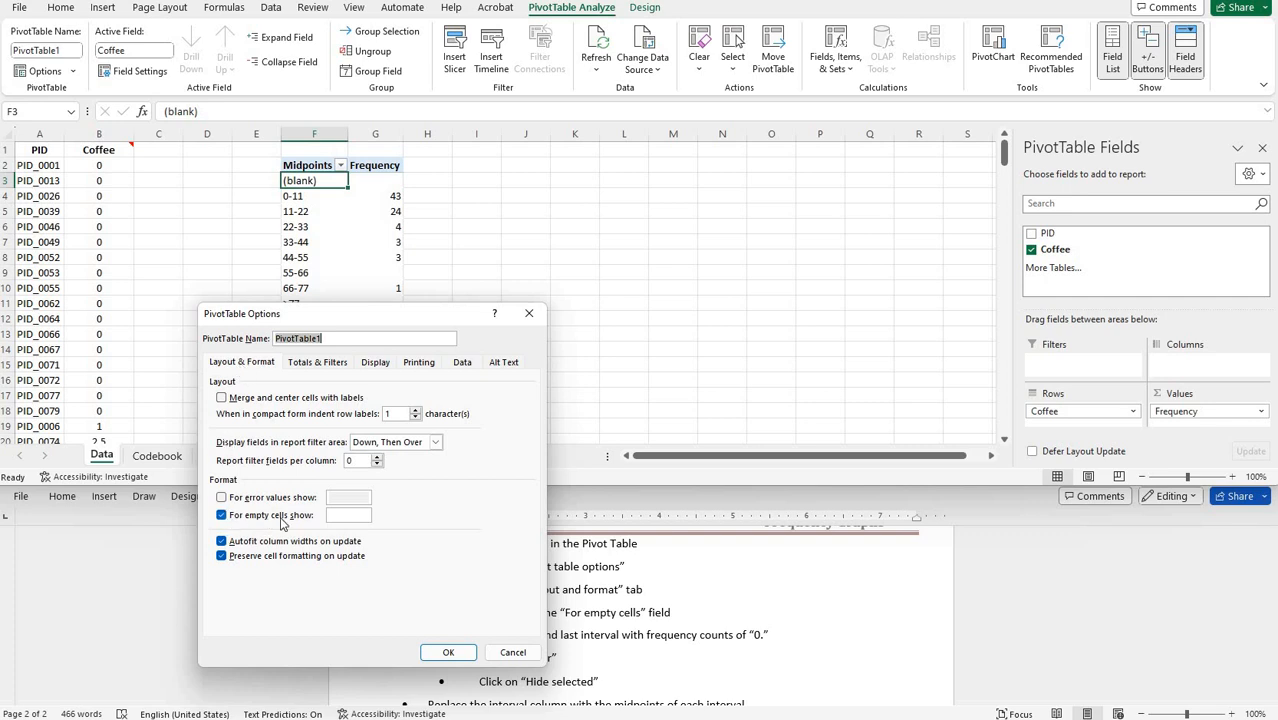
{"action": "left_click", "coordinate": [354, 518]}
{"action": "type", "text": "0"}
{"action": "left_click", "coordinate": [447, 653]}
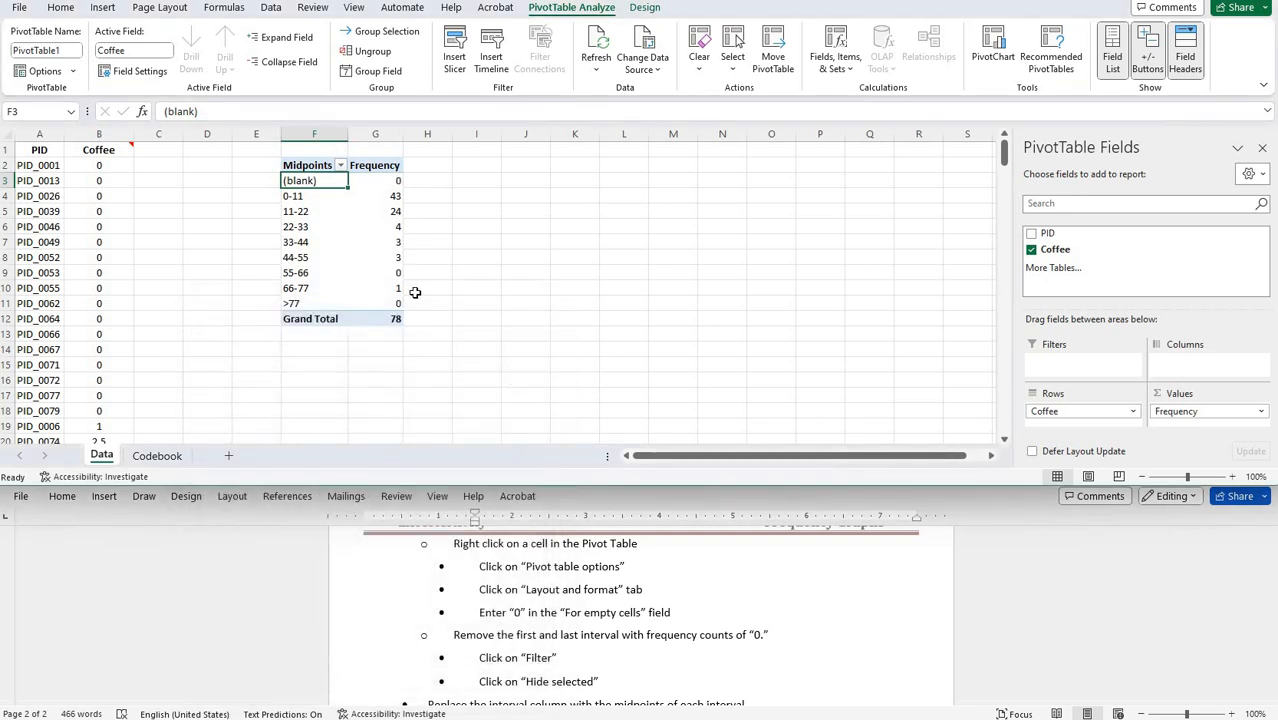
Filter the (blank) and >77 intervals out of the PivotTable by hiding the selected items, as the directions require
{"action": "left_click", "coordinate": [530, 612]}
{"action": "scroll", "coordinate": [510, 600], "scroll_direction": "down", "scroll_amount": 2}
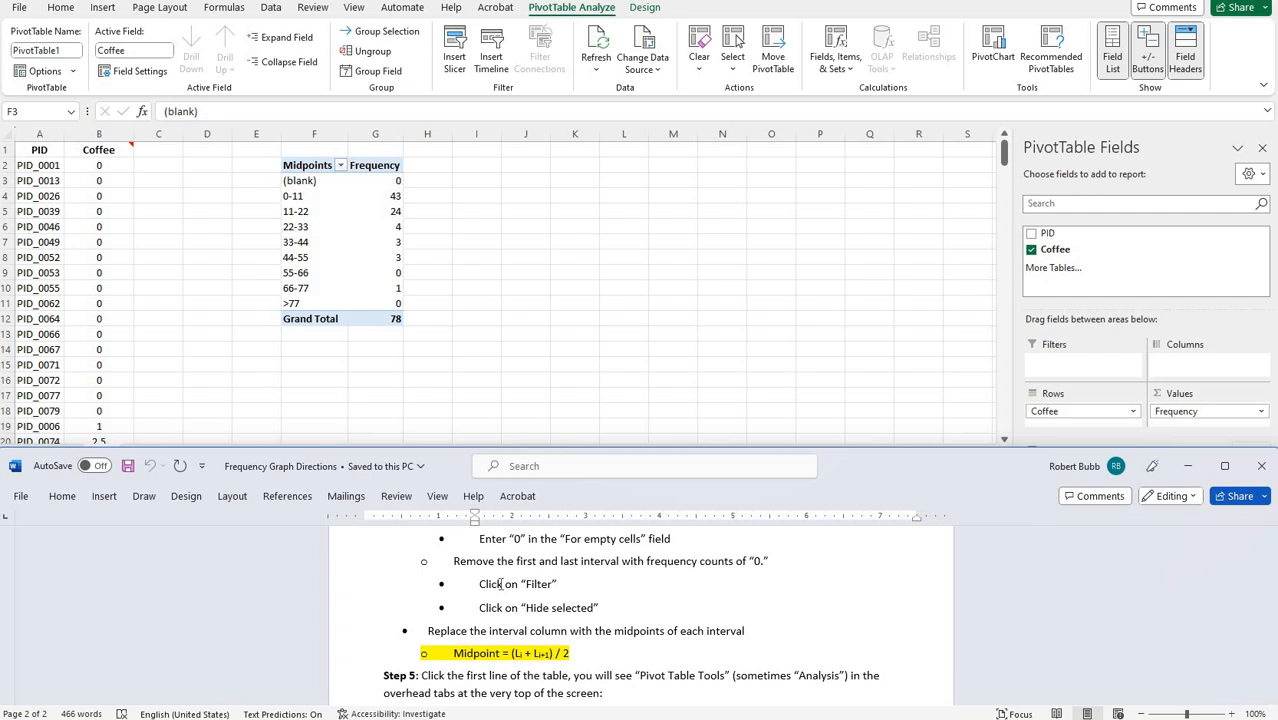
{"action": "right_click", "coordinate": [309, 186]}
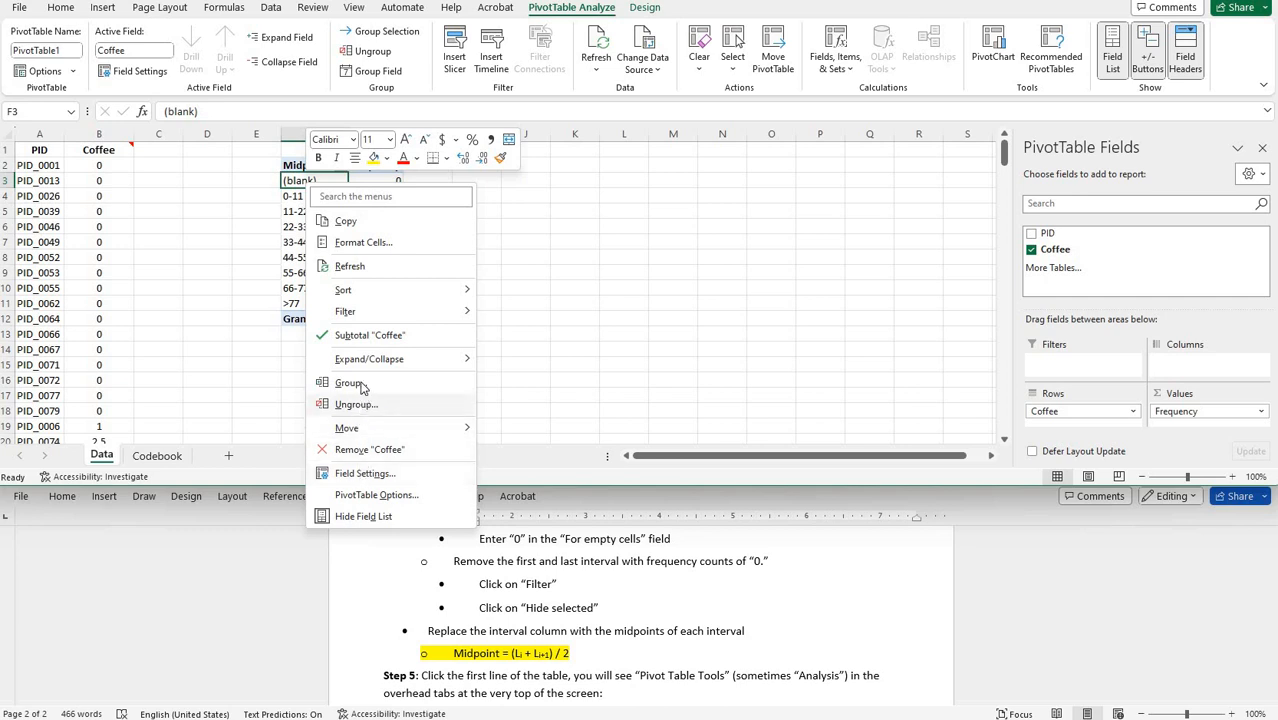
{"action": "mouse_move", "coordinate": [361, 318]}
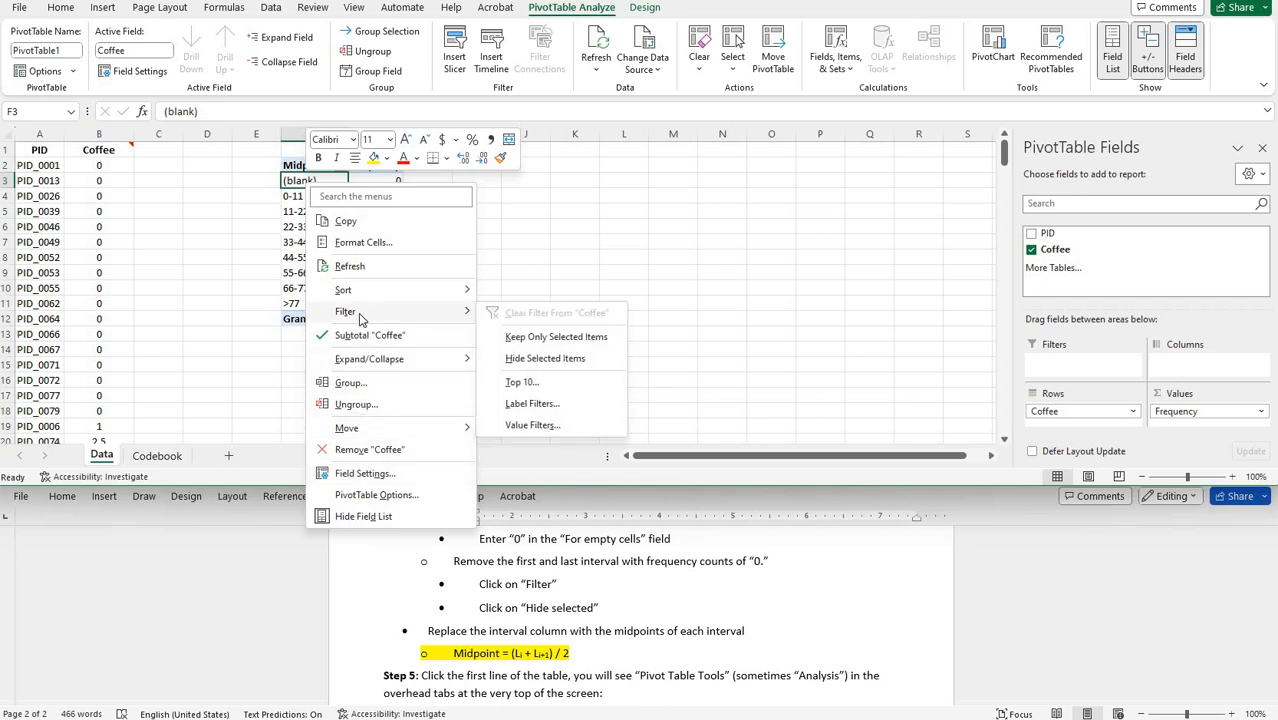
{"action": "left_click", "coordinate": [530, 357]}
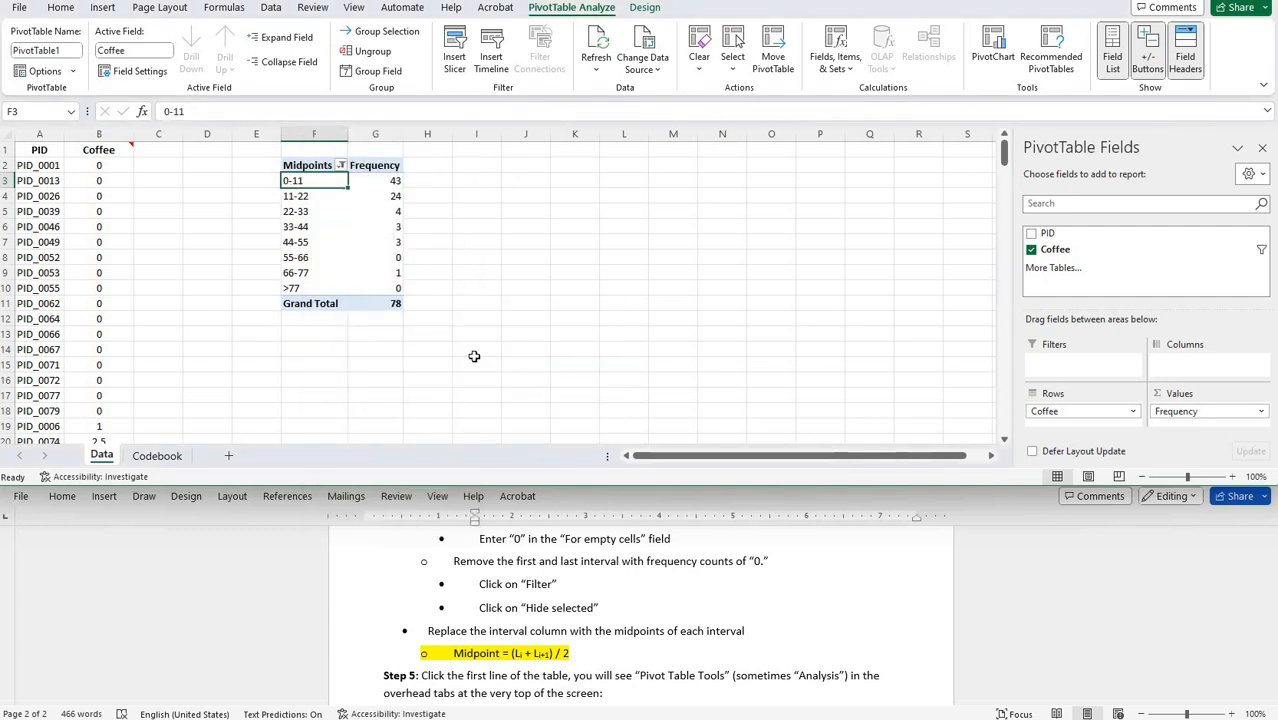
{"action": "right_click", "coordinate": [292, 288]}
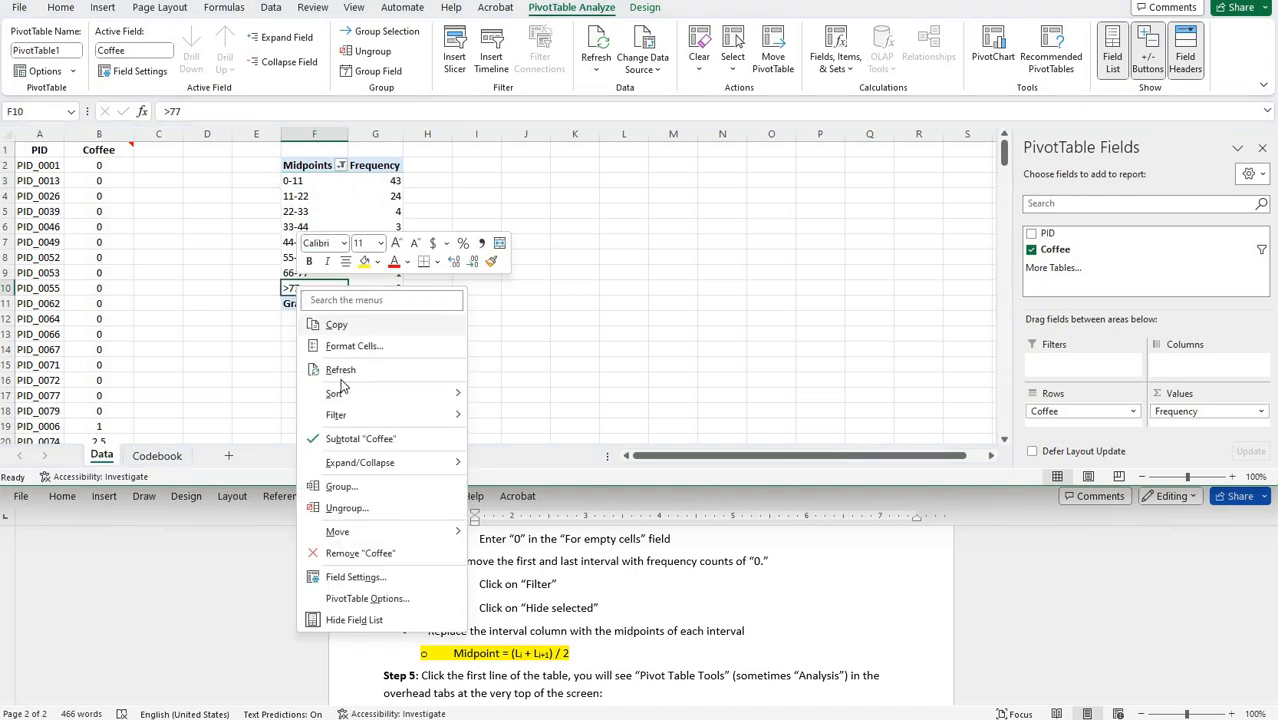
{"action": "mouse_move", "coordinate": [338, 415]}
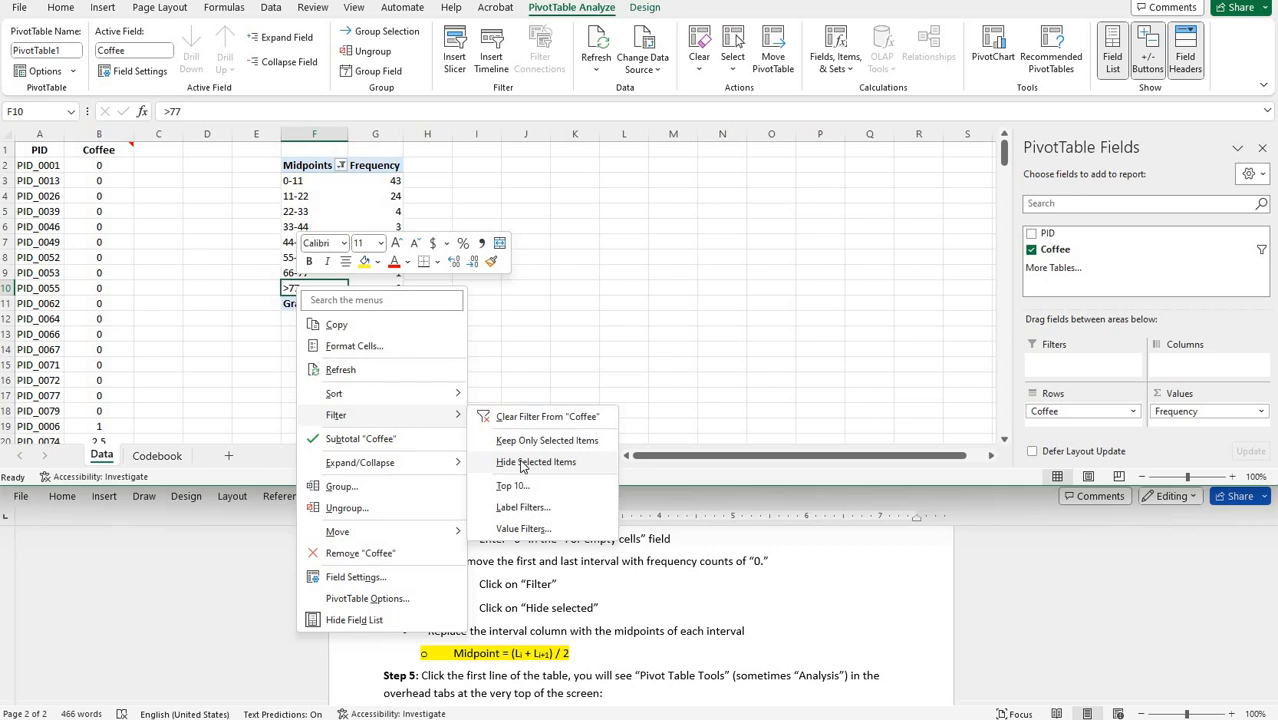
{"action": "left_click", "coordinate": [522, 463]}
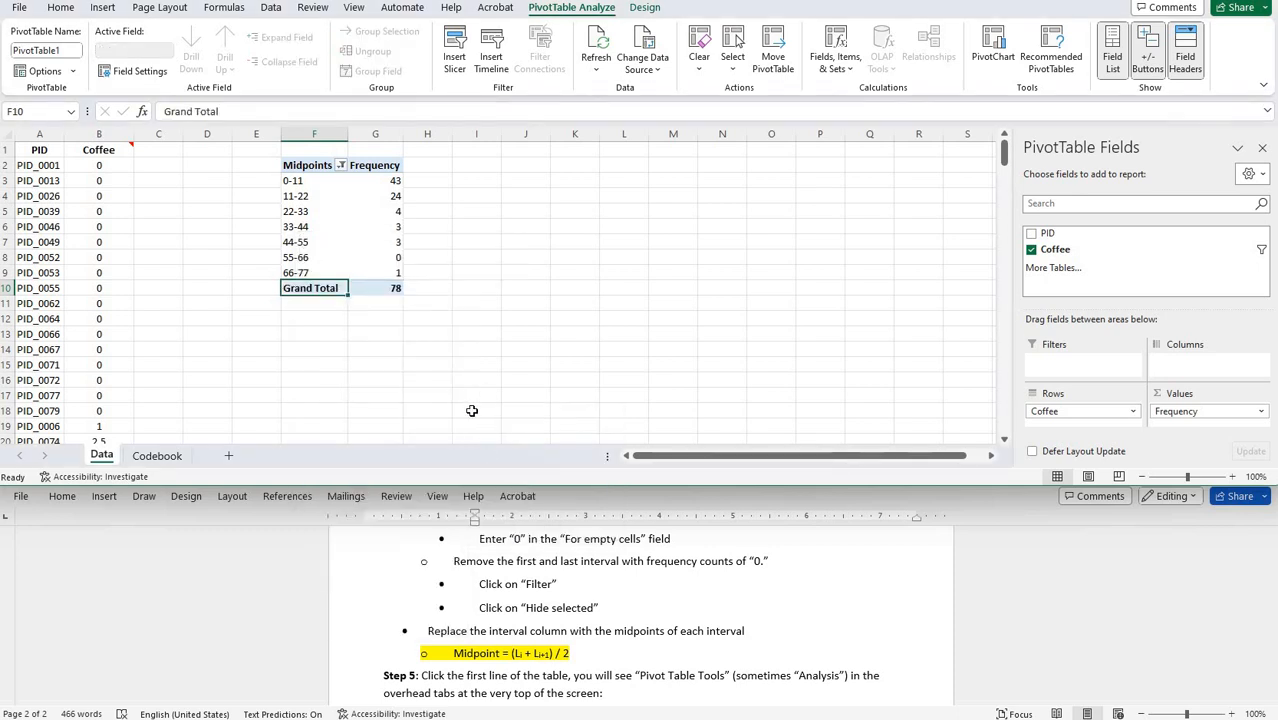
Read the directions on replacing intervals with midpoints and enter 5.5 in cell D3 for the 0-11 interval
{"action": "left_click", "coordinate": [538, 632]}
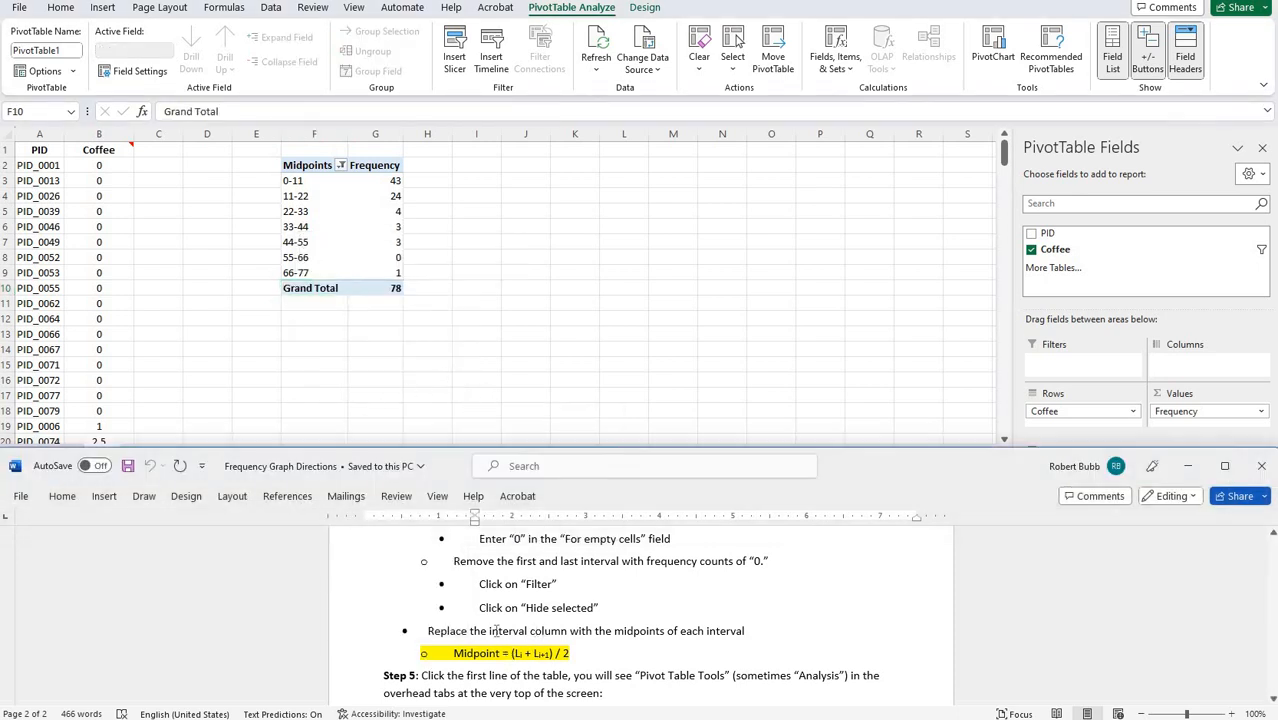
{"action": "left_click_drag", "start_coordinate": [490, 632], "coordinate": [681, 632]}
{"action": "scroll", "coordinate": [509, 607], "scroll_direction": "down", "scroll_amount": 1}
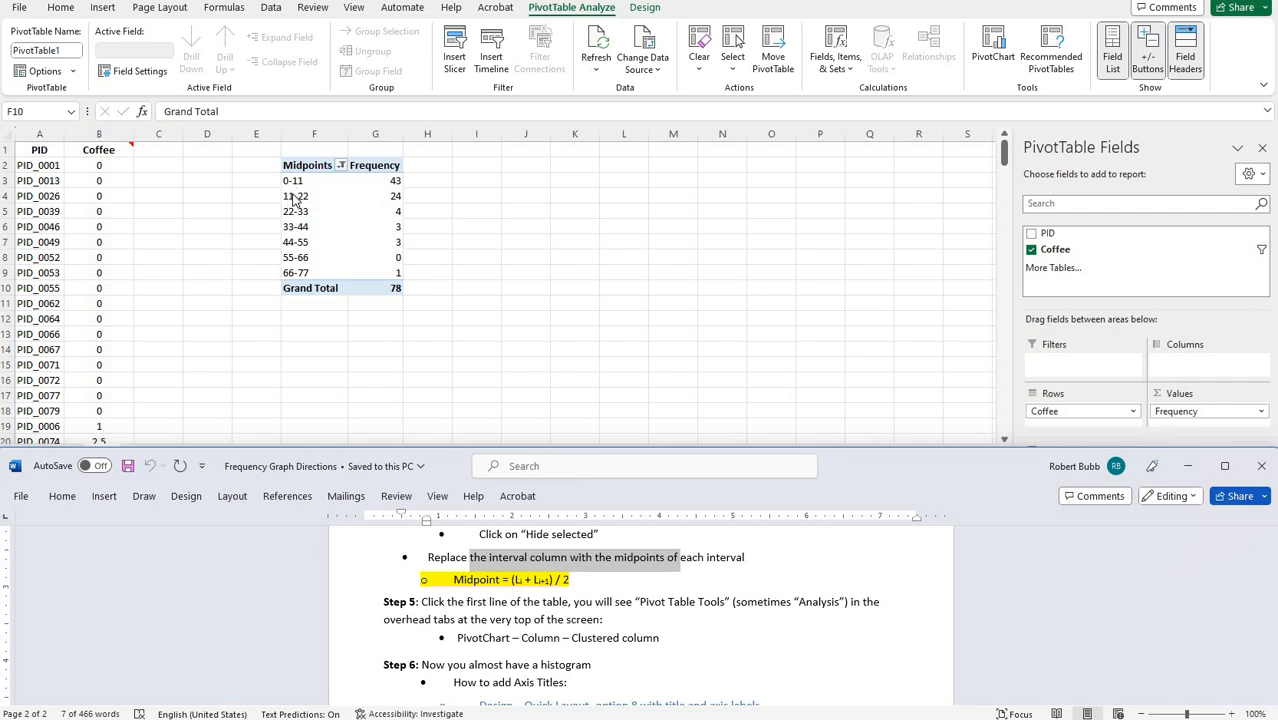
{"action": "left_click", "coordinate": [233, 186]}
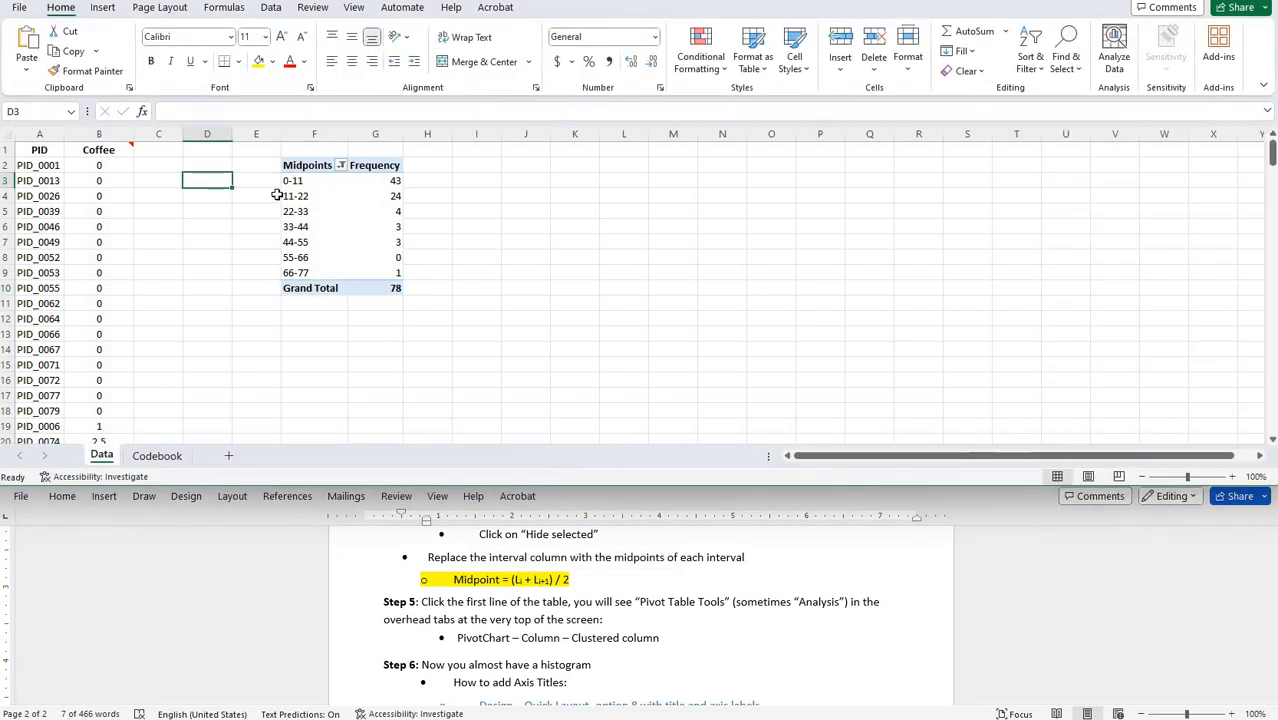
{"action": "type", "text": "5.5"}
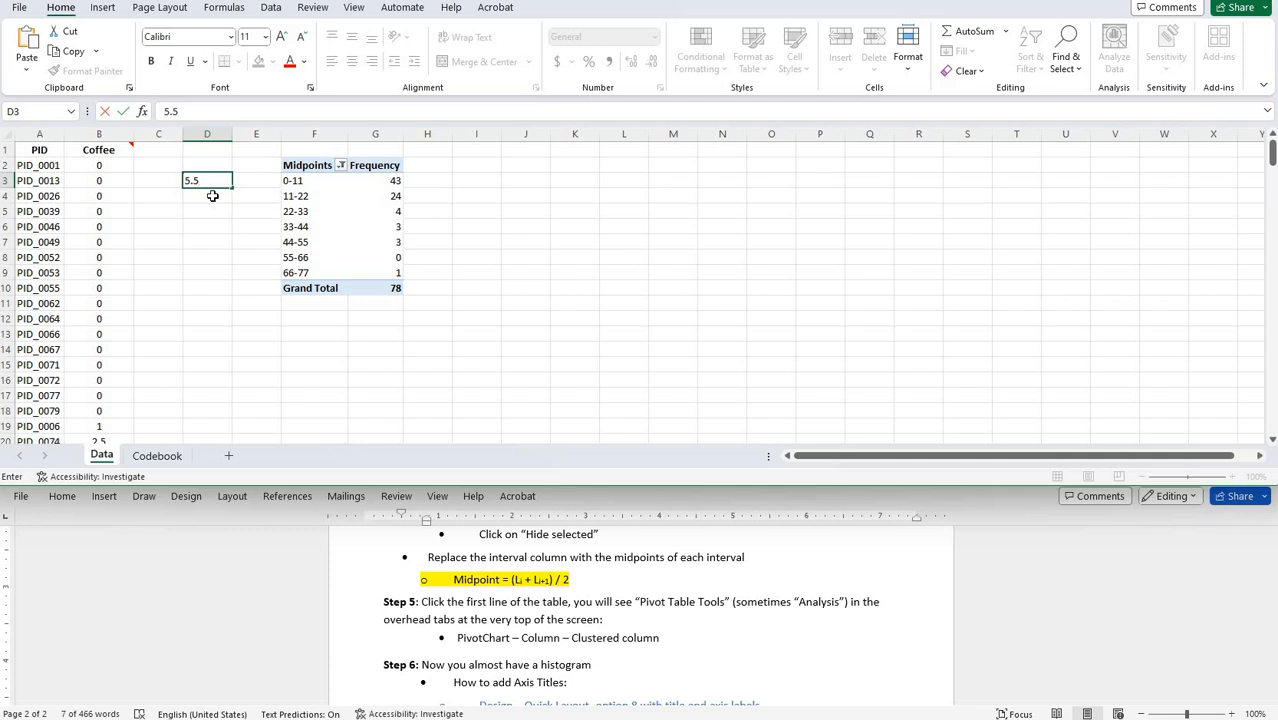
{"action": "key", "text": "Return"}
Check the limits of the 11-22 interval and enter its midpoint, 16.5, in cell D4
{"action": "left_click", "coordinate": [286, 196]}
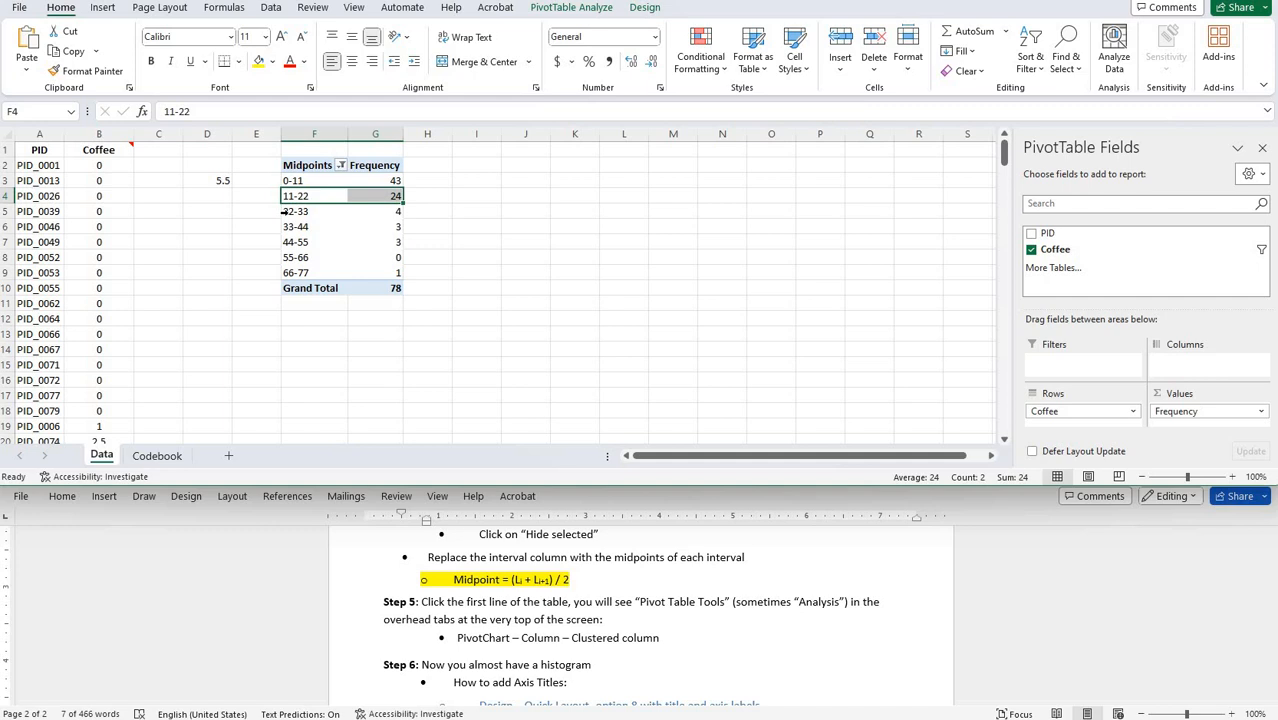
{"action": "left_click", "coordinate": [284, 211]}
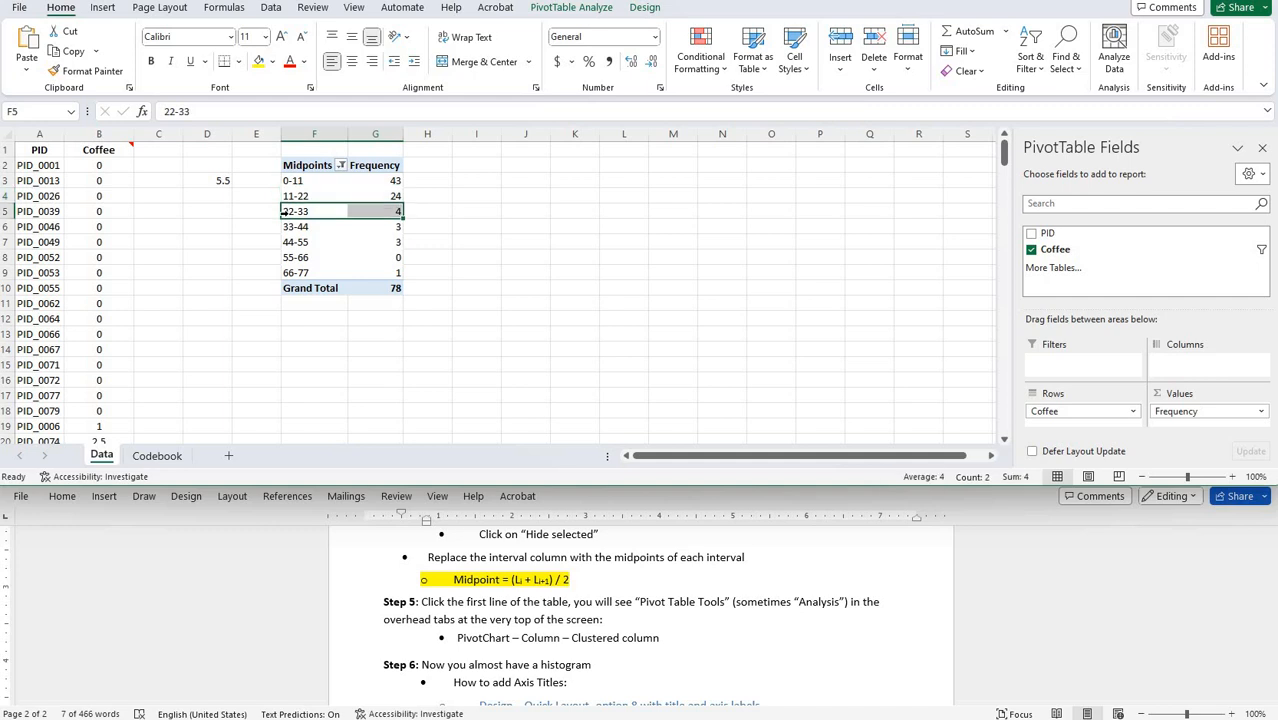
{"action": "left_click", "coordinate": [192, 198]}
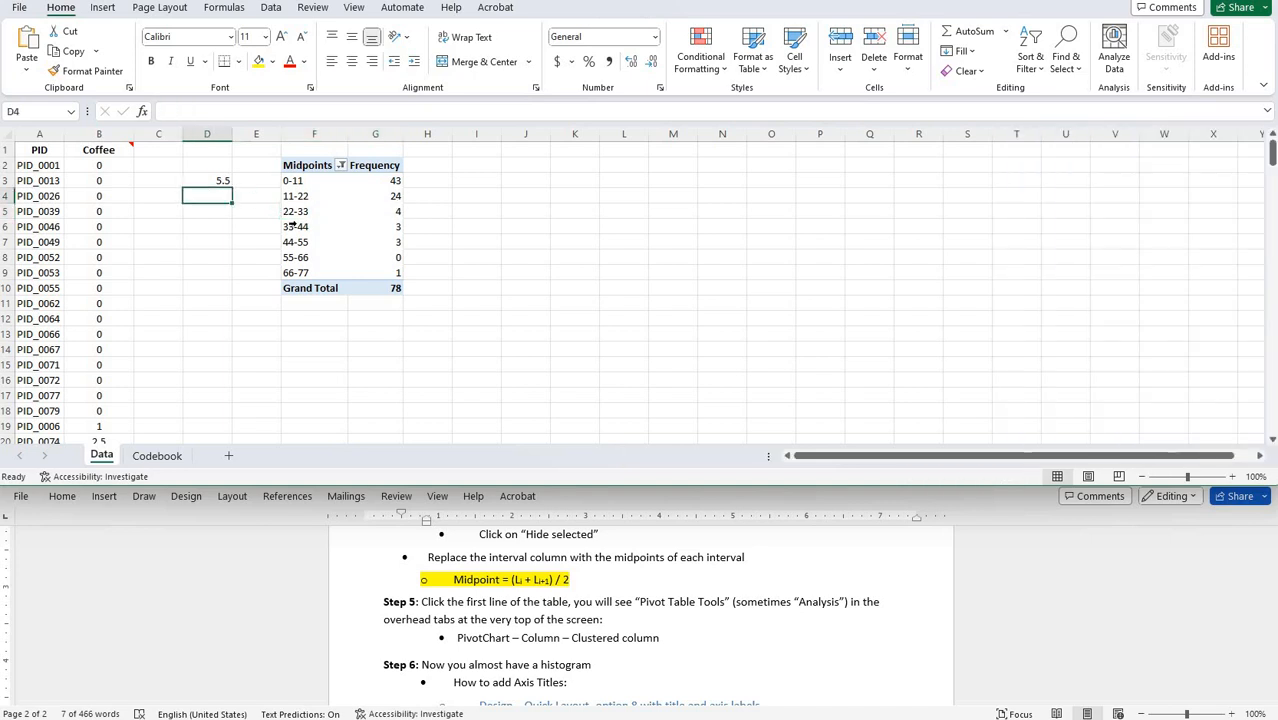
{"action": "type", "text": "16.5"}
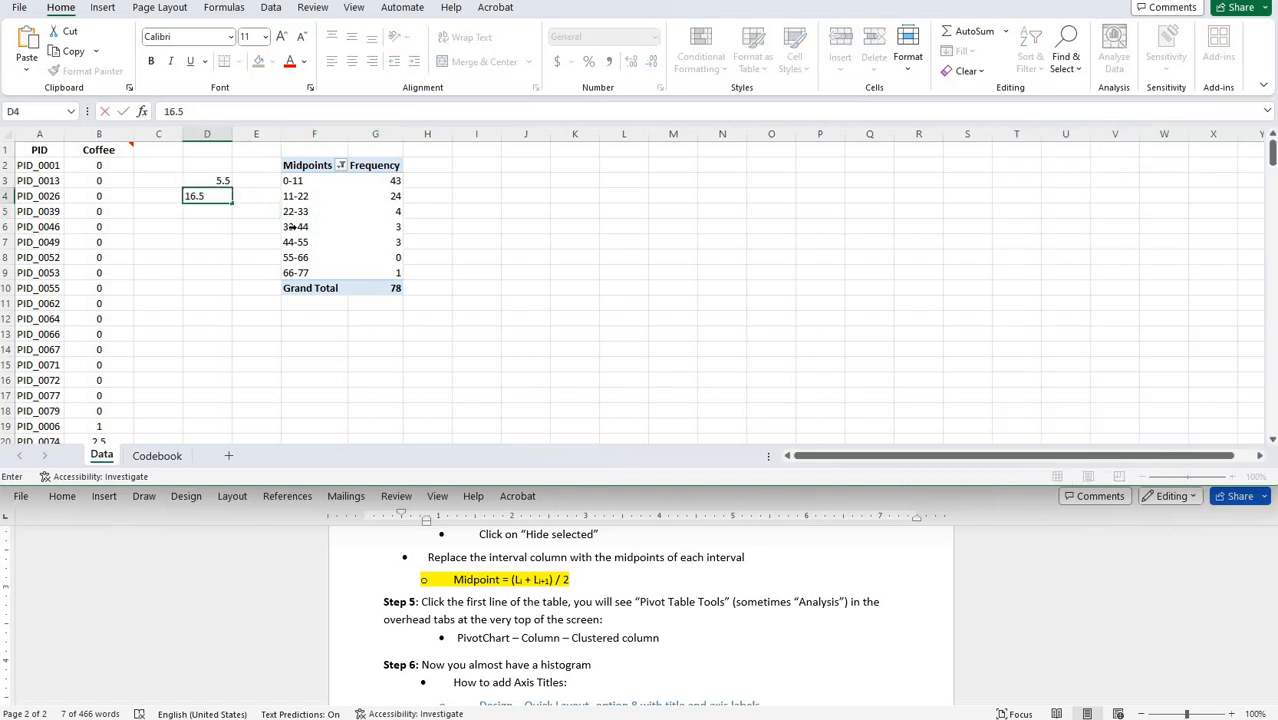
{"action": "key", "text": "Return"}
{"action": "key", "text": "Up"}
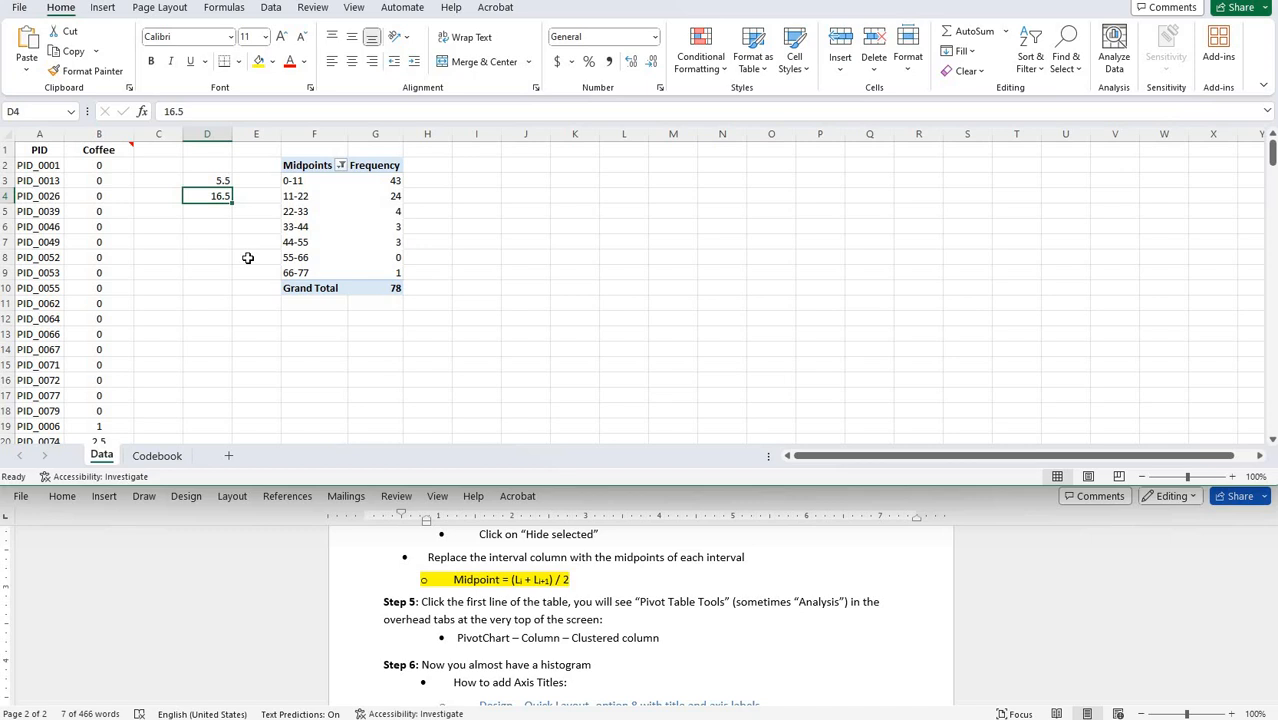
Extend the series from D3:D4 down to D9 to get the remaining midpoints, and check the filled values
{"action": "left_click", "coordinate": [207, 180]}
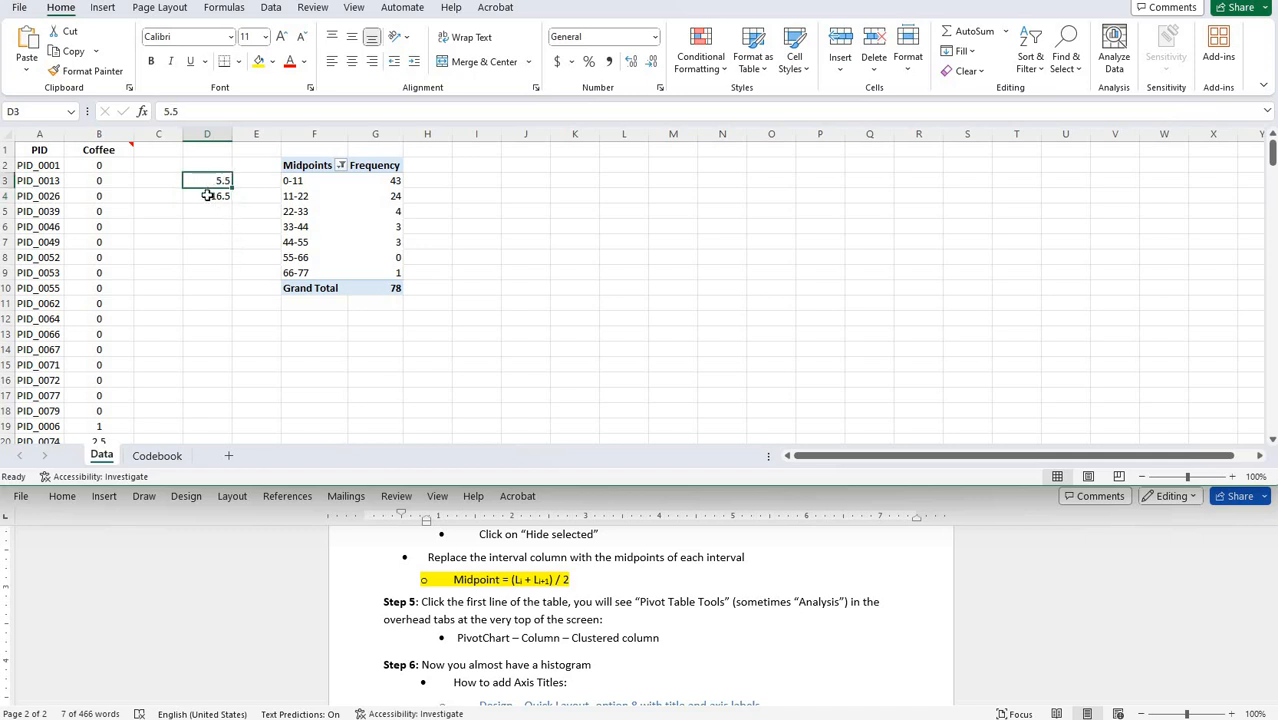
{"action": "left_click", "coordinate": [207, 196]}
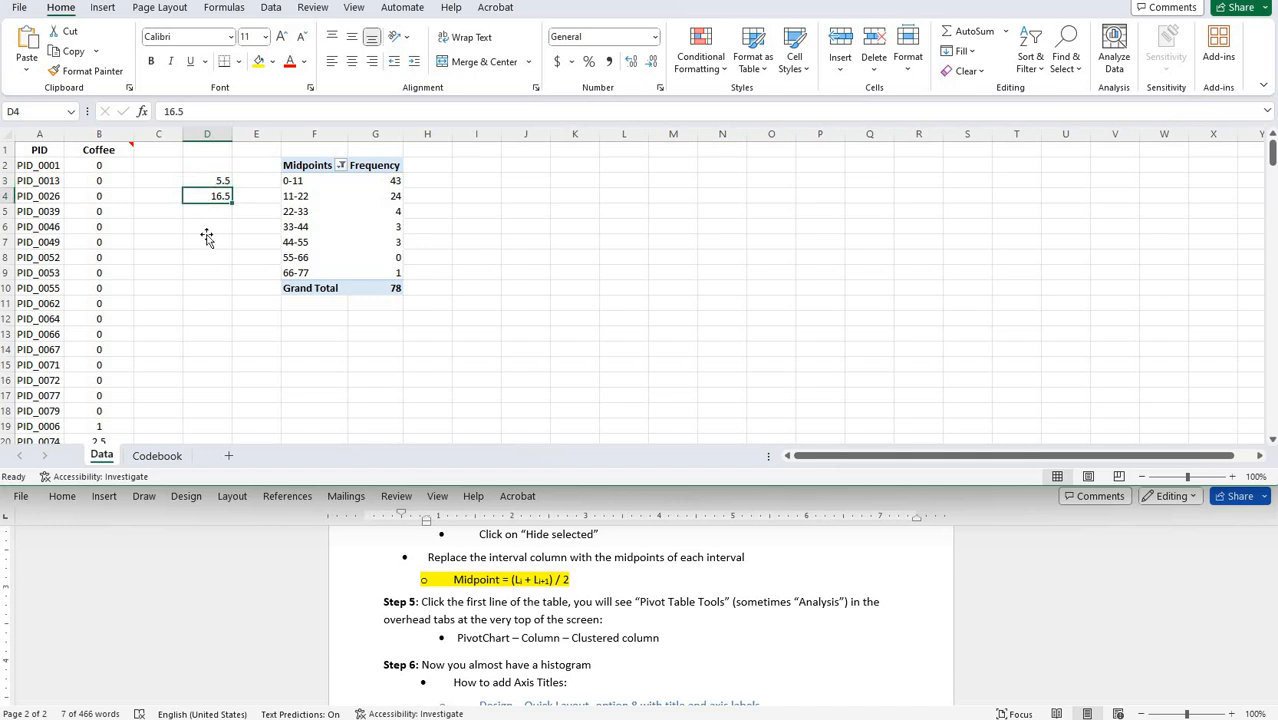
{"action": "left_click", "coordinate": [206, 240]}
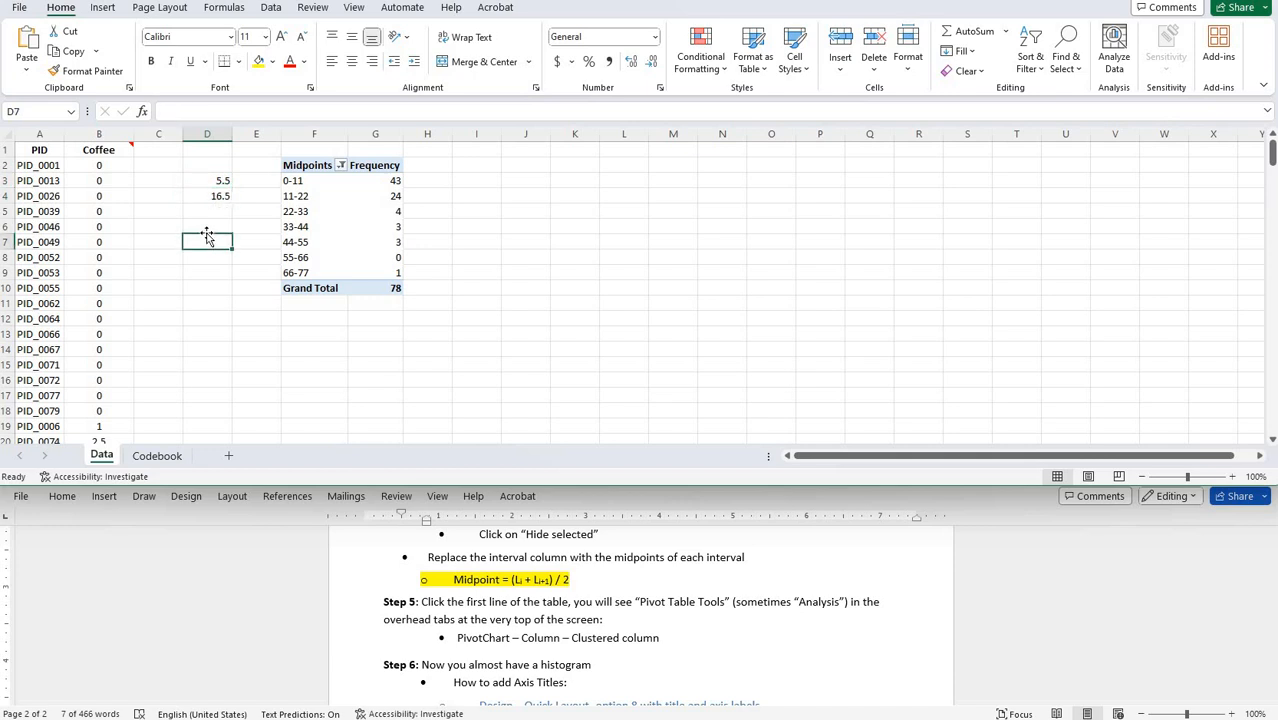
{"action": "left_click", "coordinate": [203, 181]}
{"action": "left_click", "coordinate": [202, 196], "text": "shift"}
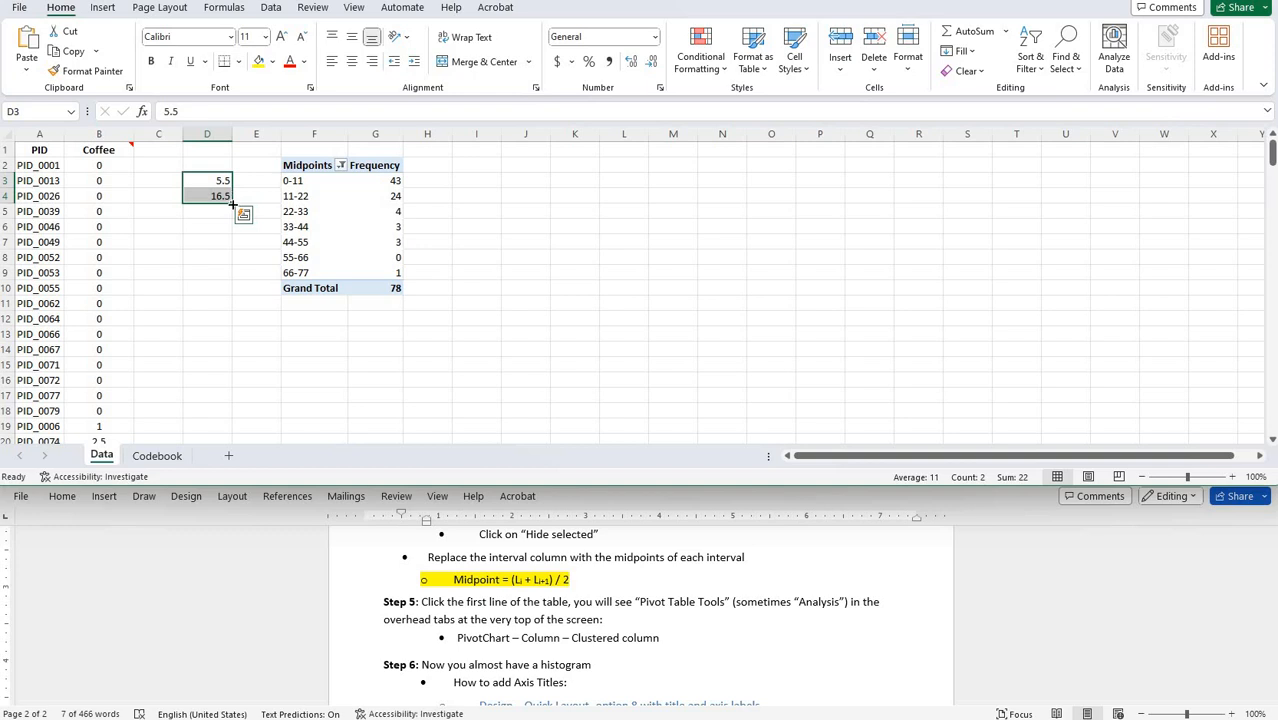
{"action": "left_click_drag", "start_coordinate": [233, 204], "coordinate": [223, 277]}
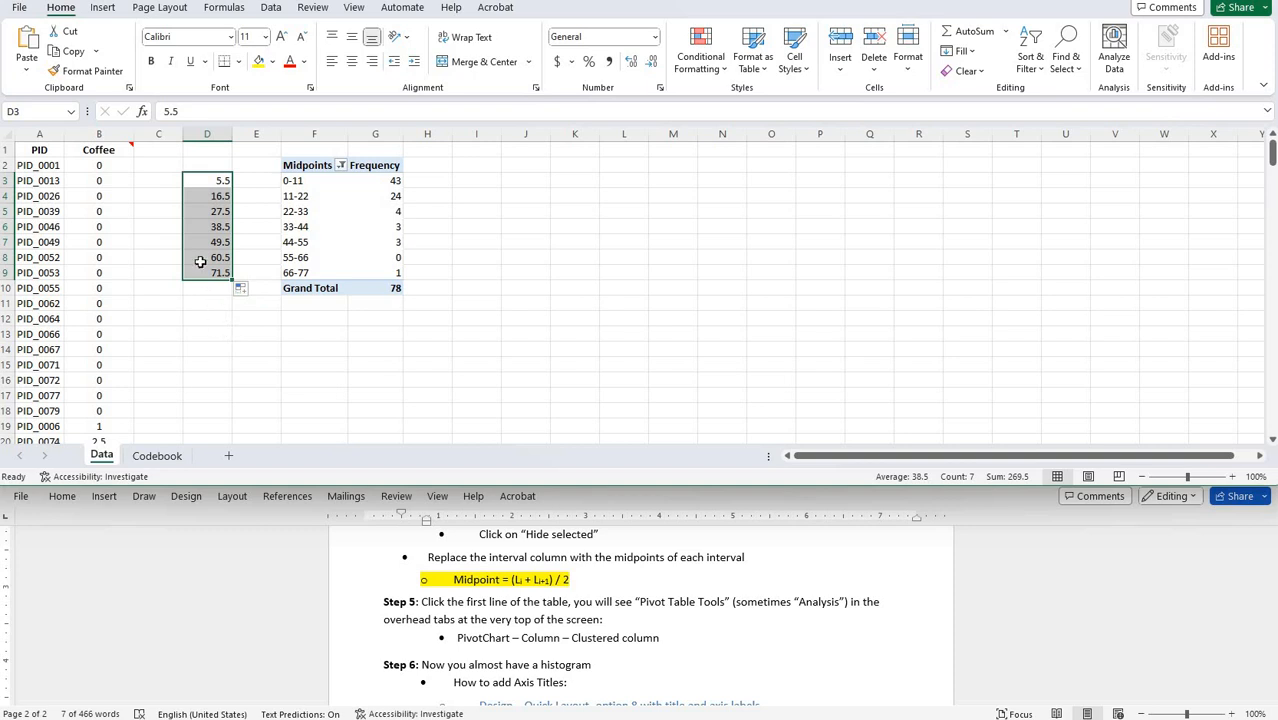
{"action": "left_click", "coordinate": [205, 211]}
{"action": "key", "text": "Down"}
{"action": "key", "text": "Down"}
{"action": "key", "text": "Down"}
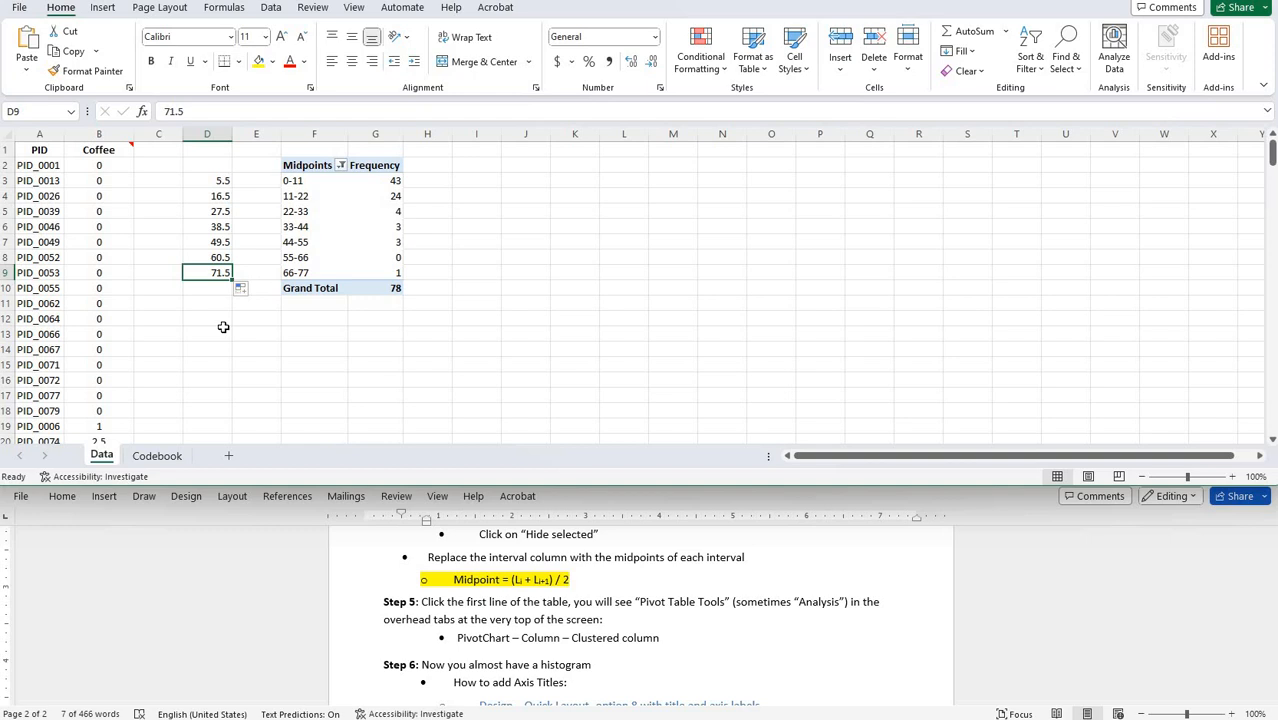
Replace the first three interval labels in the PivotTable, F3:F5, with the midpoints 5.5, 16.5 and 27.5
{"action": "left_click", "coordinate": [313, 181]}
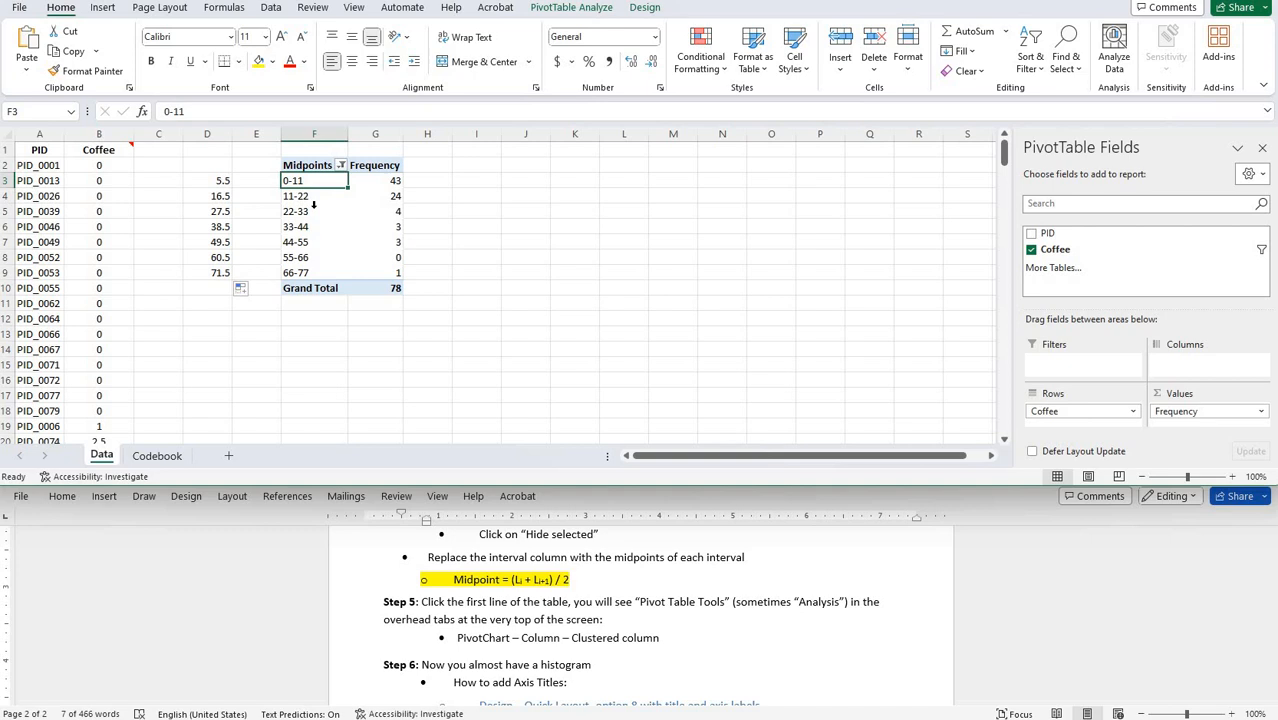
{"action": "type", "text": "5"}
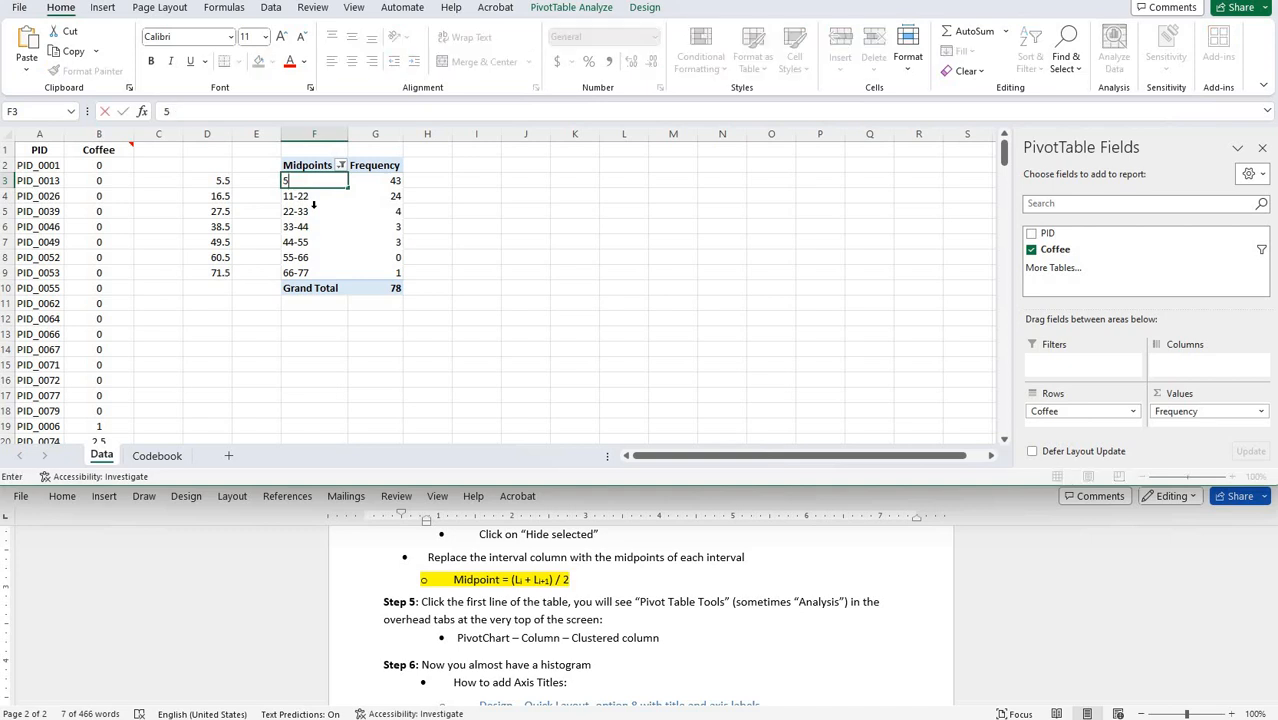
{"action": "type", "text": ".5"}
{"action": "key", "text": "Return"}
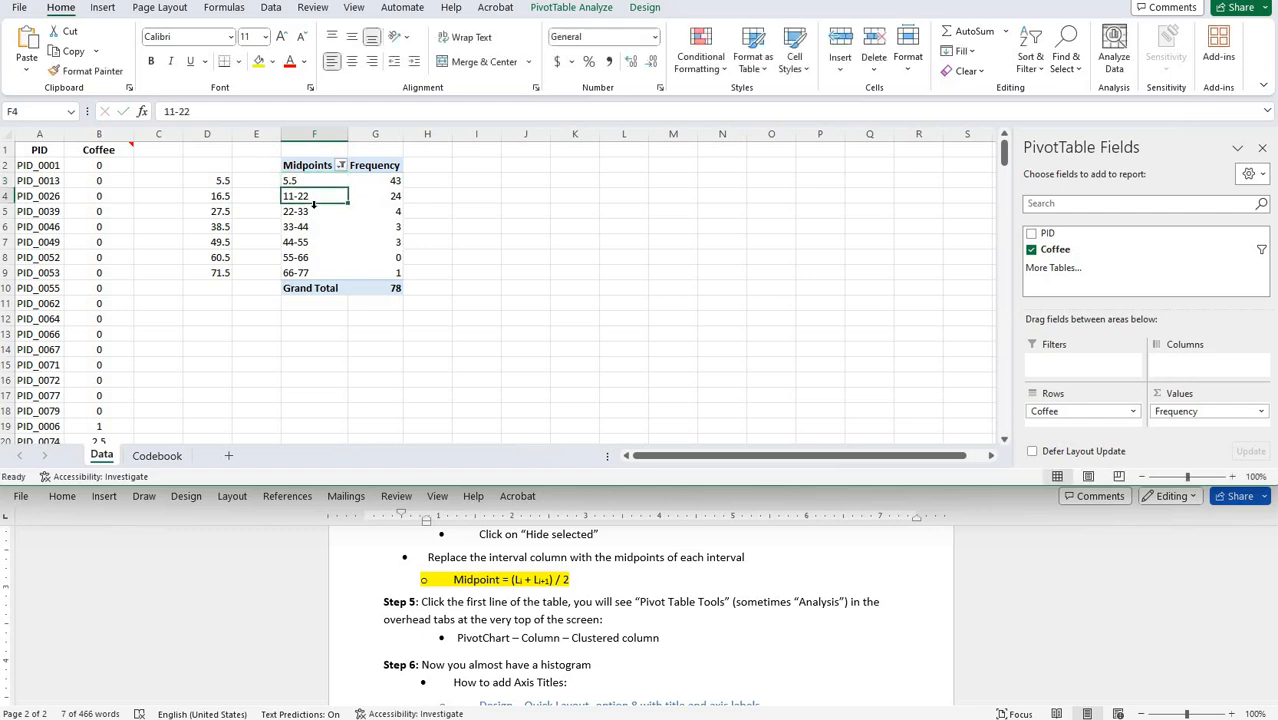
{"action": "type", "text": "16.5"}
{"action": "key", "text": "Return"}
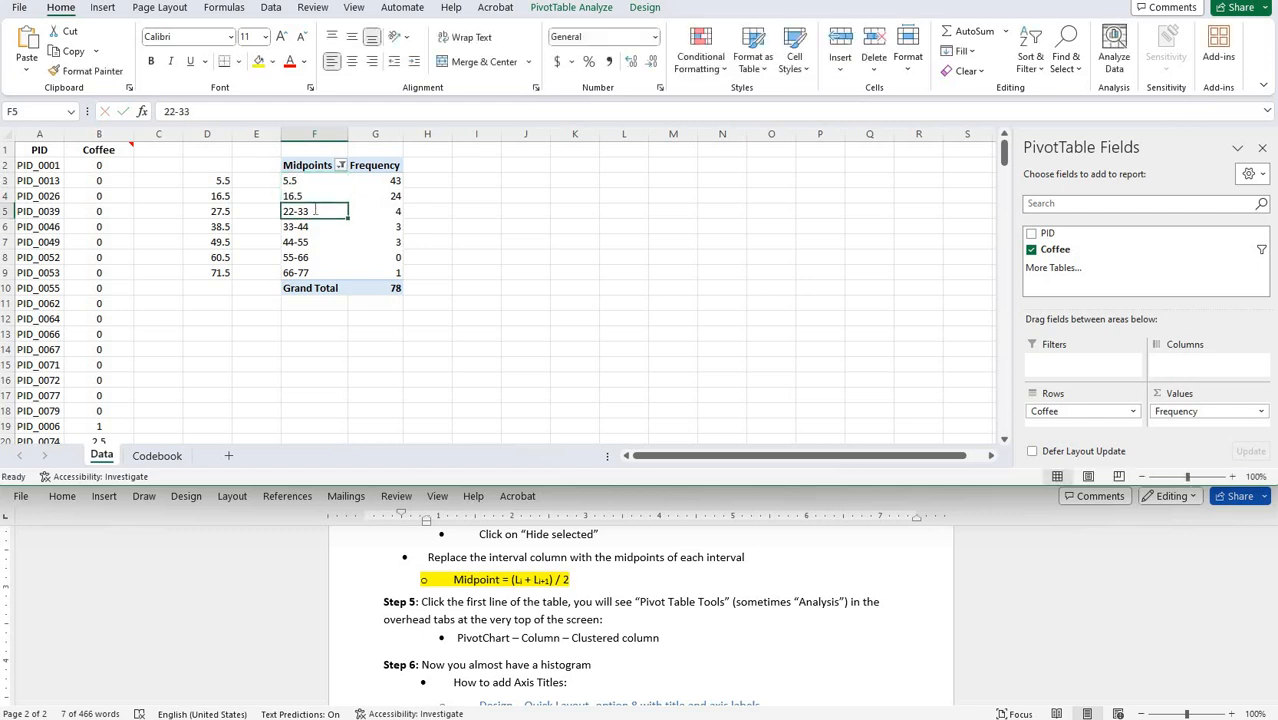
{"action": "type", "text": "27.5"}
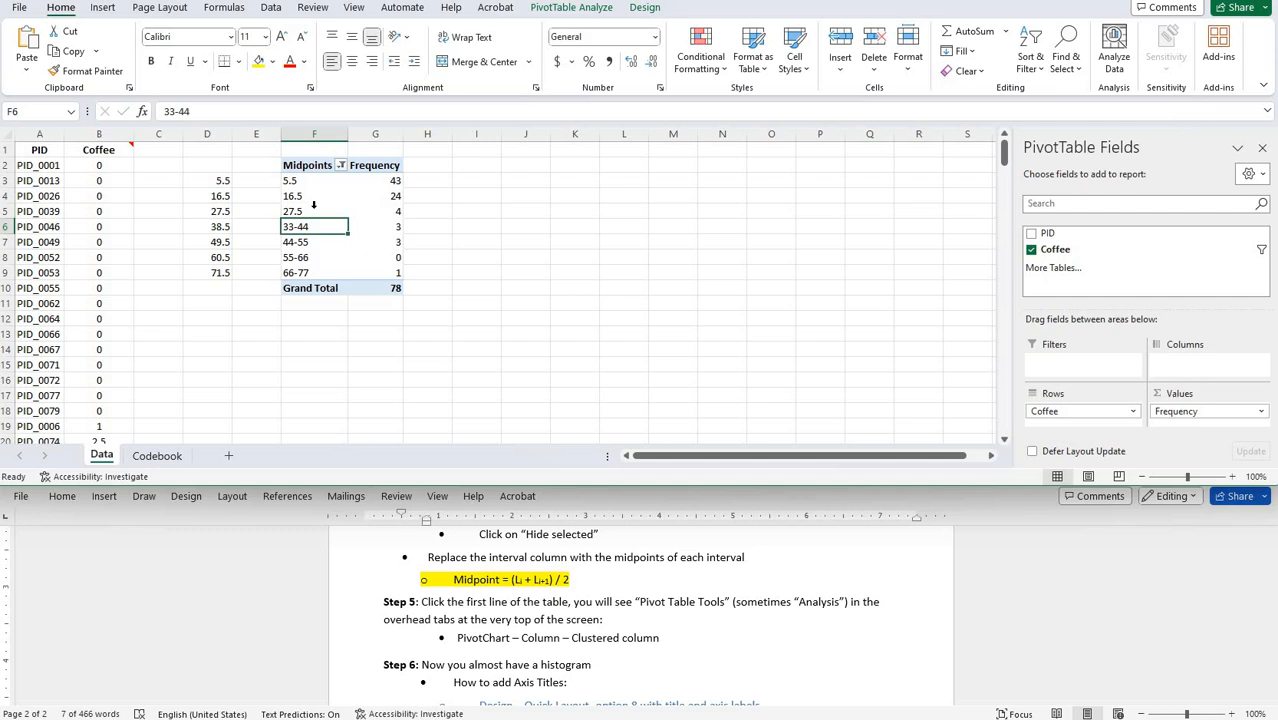
Replace the remaining interval labels in F6:F9 with the midpoints 38.5, 49.5, 60.5 and 71.5
{"action": "type", "text": "38.5"}
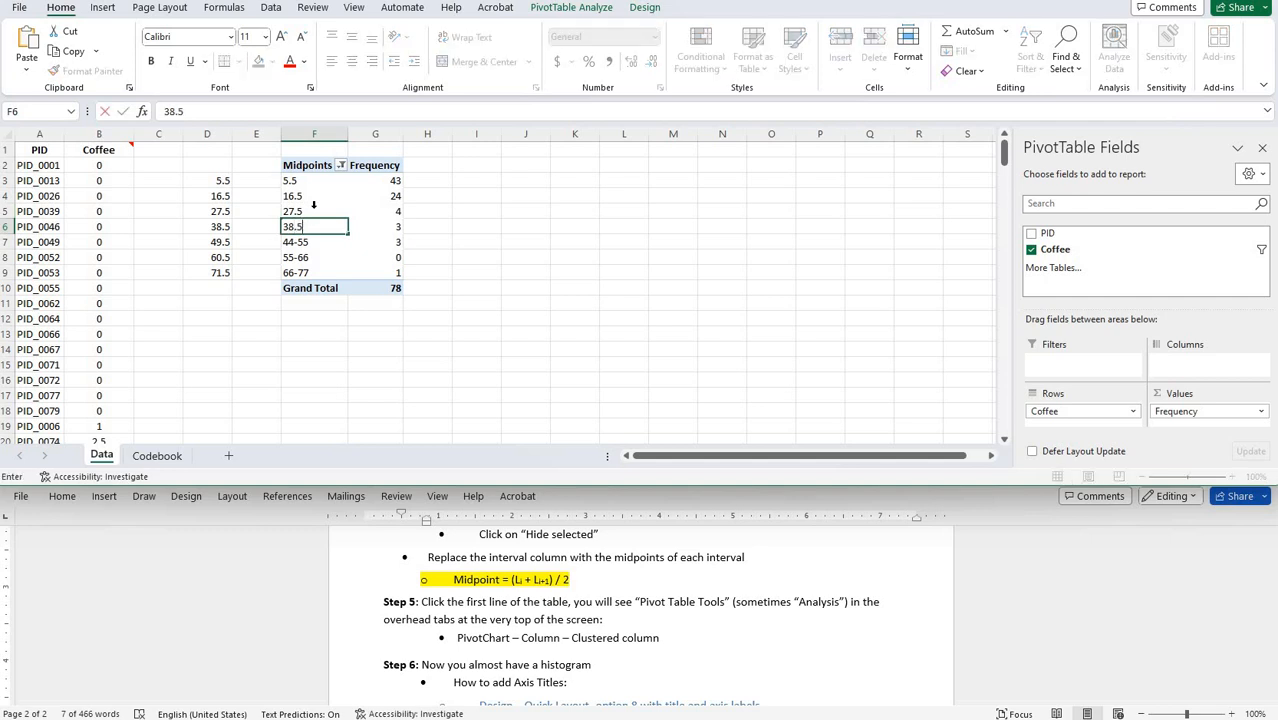
{"action": "key", "text": "Return"}
{"action": "type", "text": "49.5"}
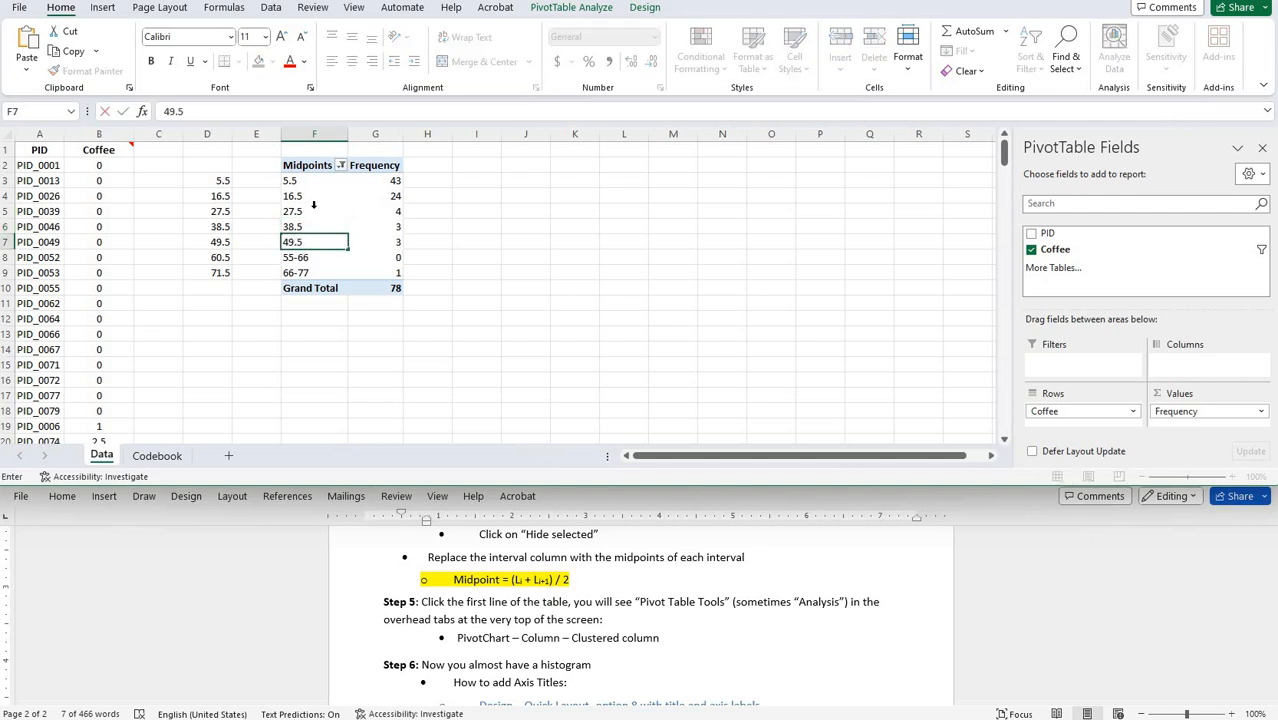
{"action": "key", "text": "Return"}
{"action": "type", "text": "60.5"}
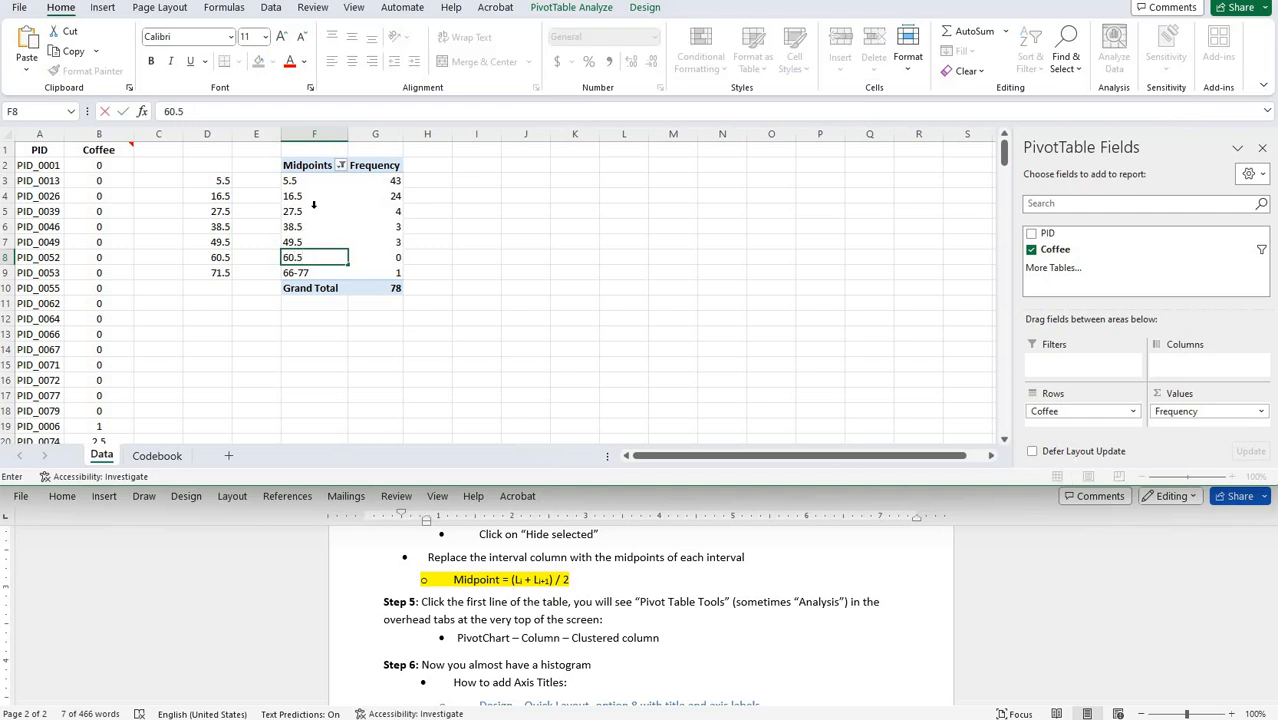
{"action": "key", "text": "Return"}
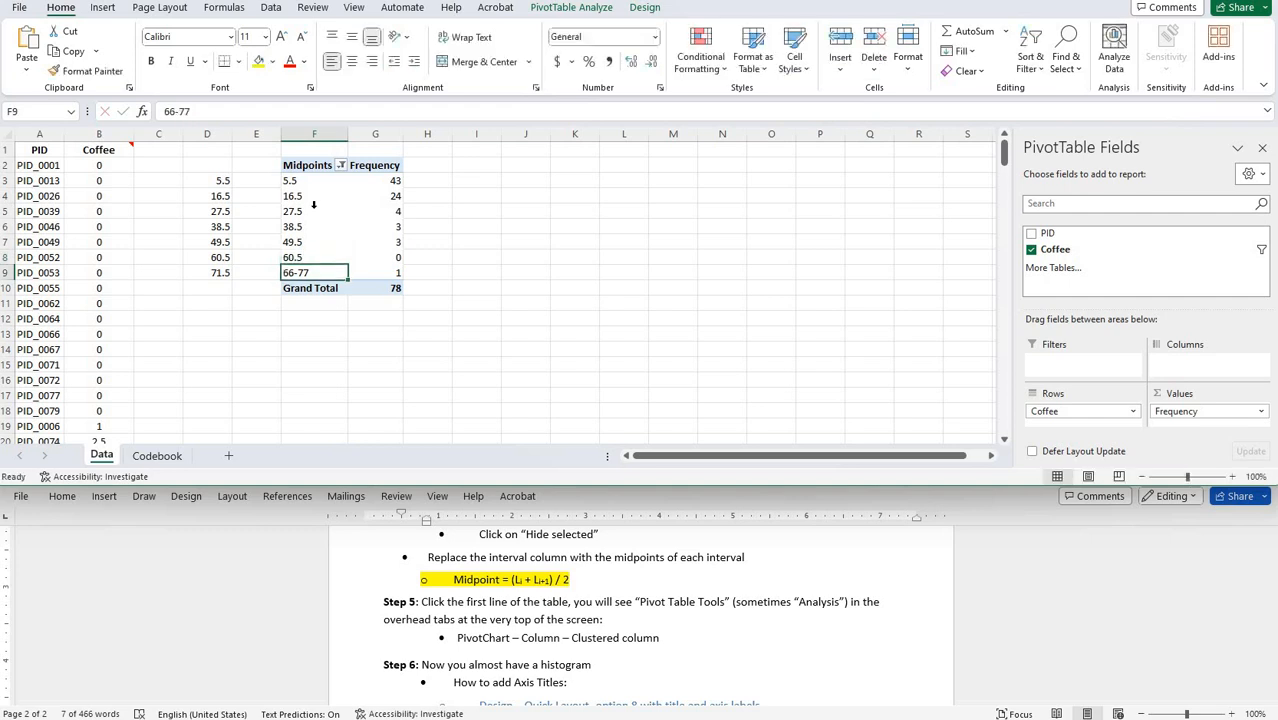
{"action": "type", "text": "71.5"}
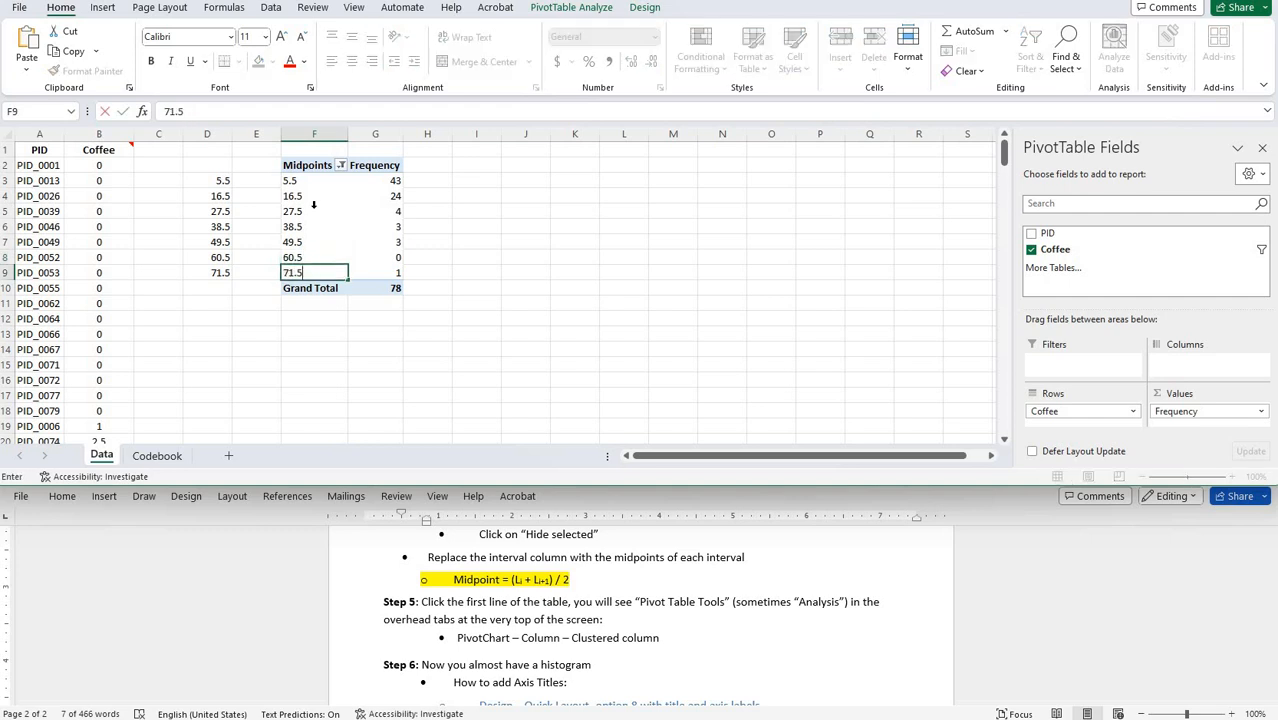
{"action": "key", "text": "Up"}
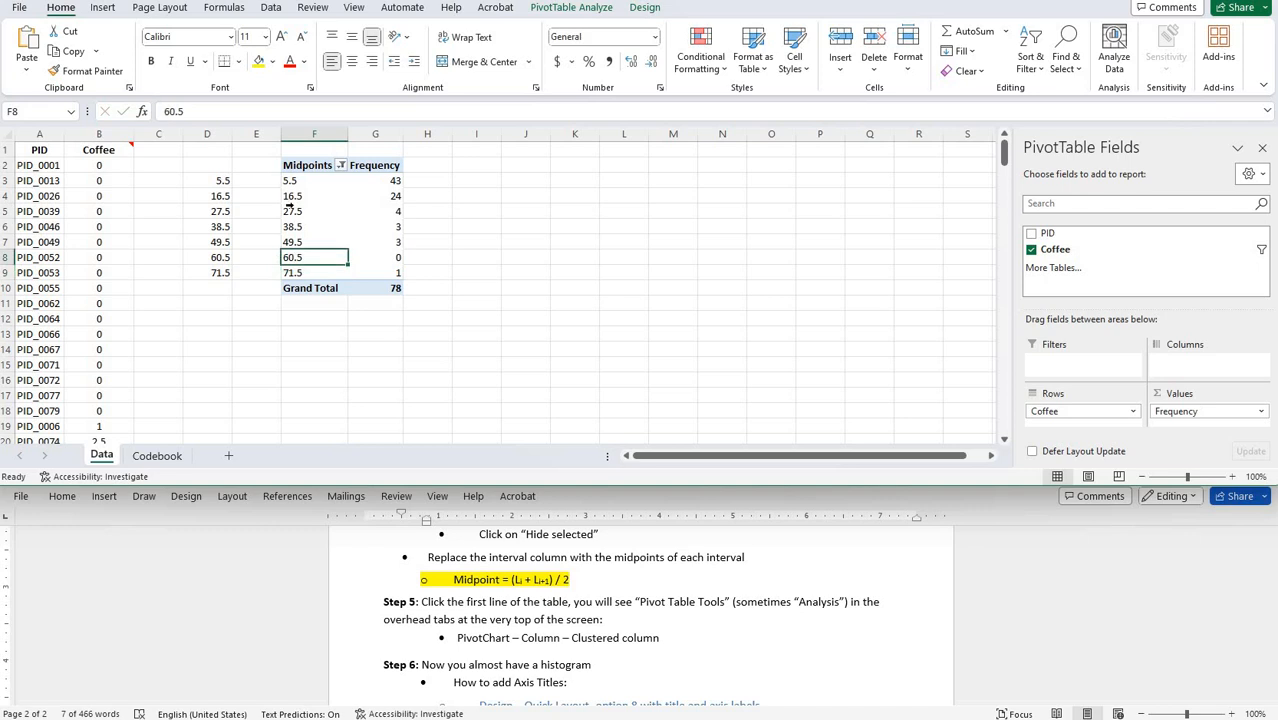
{"action": "left_click", "coordinate": [214, 241]}
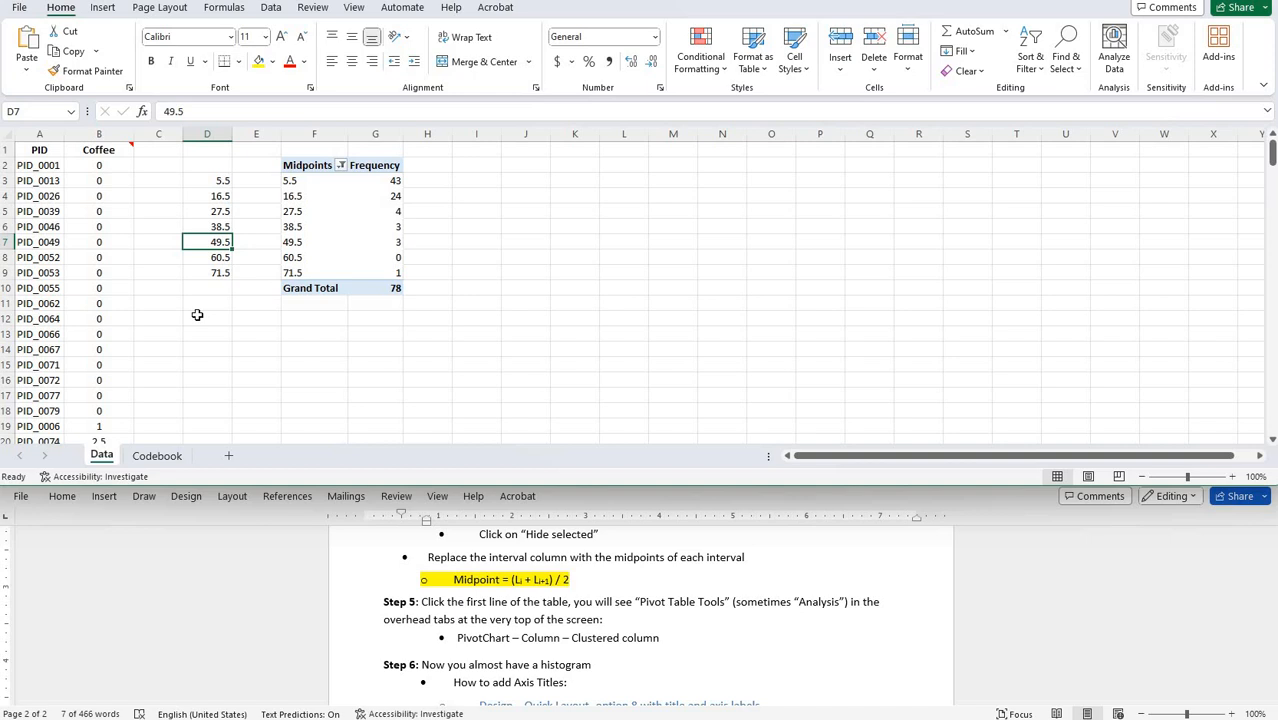
Follow the Step 5 directions to insert a Clustered Column PivotChart from the PivotTable, and place it beside the table
{"action": "left_click", "coordinate": [456, 580]}
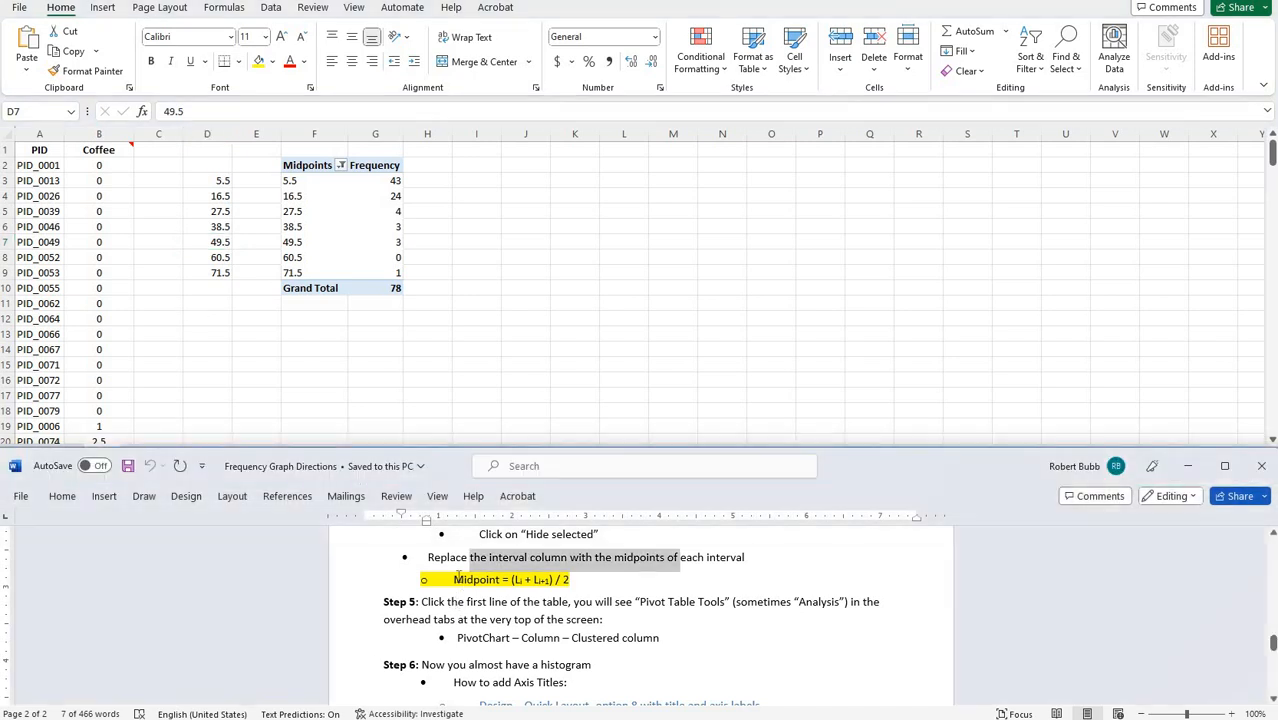
{"action": "scroll", "coordinate": [458, 579], "scroll_direction": "down", "scroll_amount": 1}
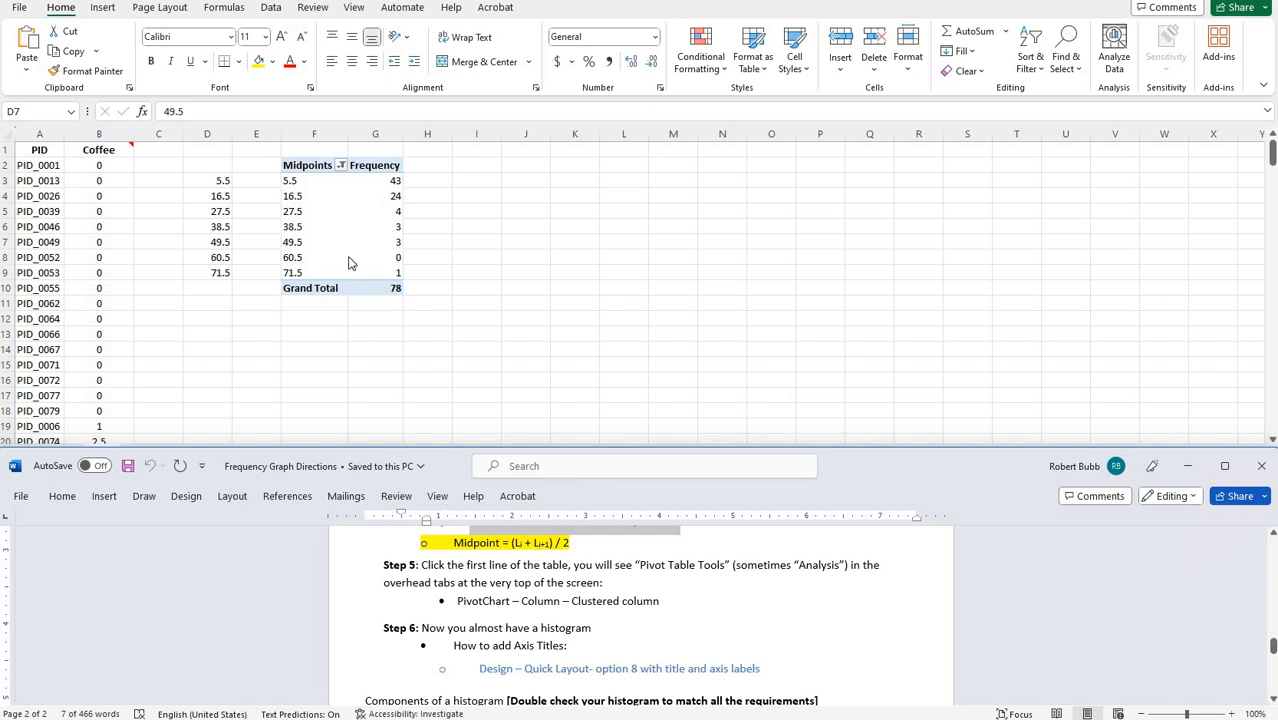
{"action": "left_click", "coordinate": [306, 181]}
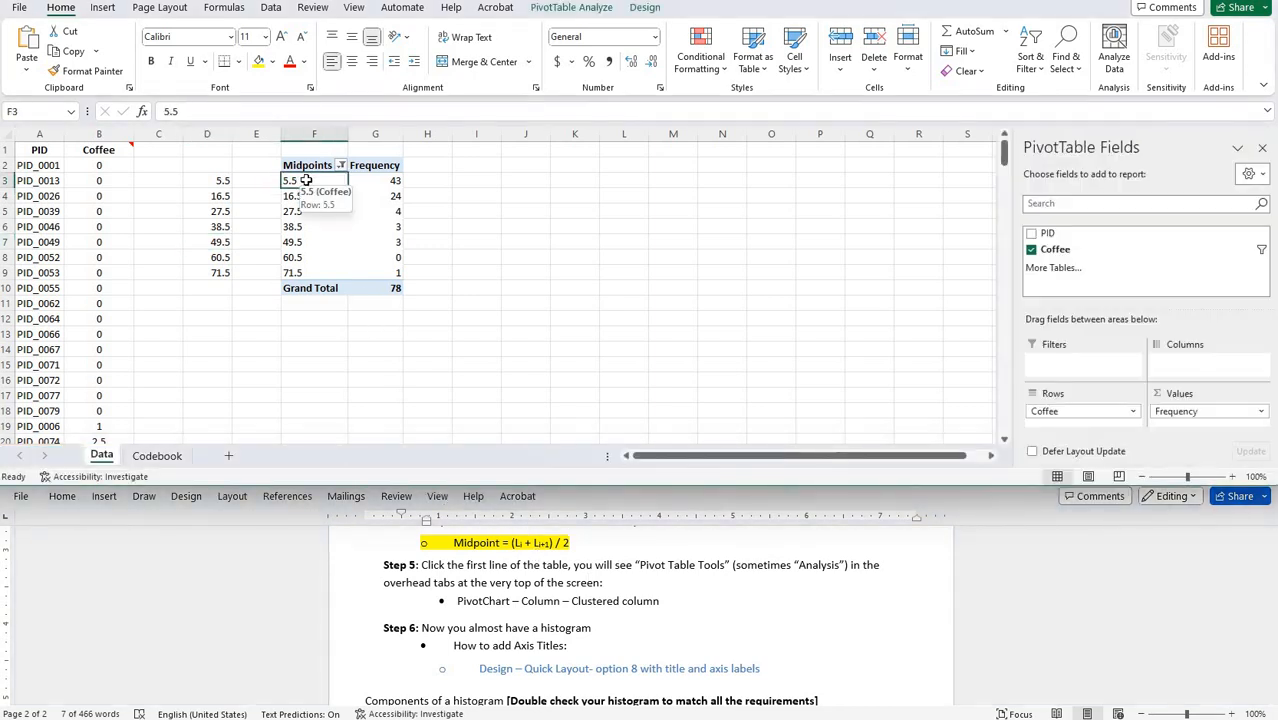
{"action": "left_click", "coordinate": [572, 8]}
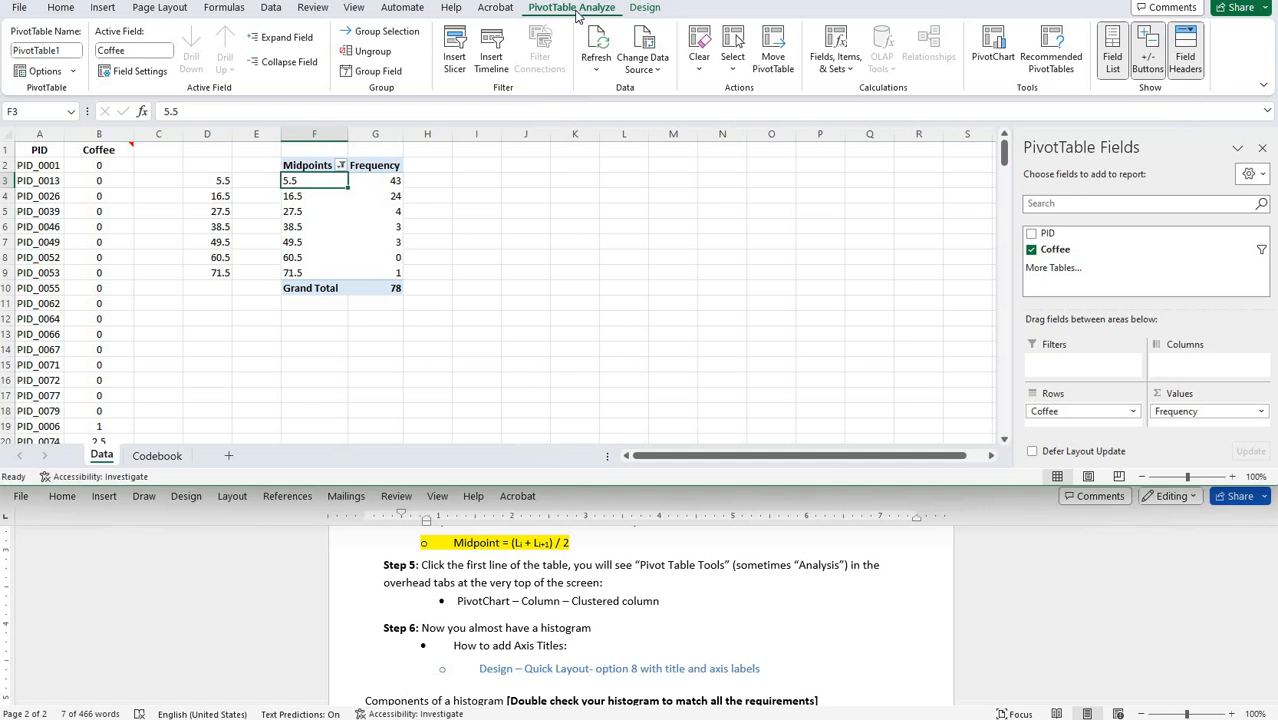
{"action": "left_click", "coordinate": [993, 50]}
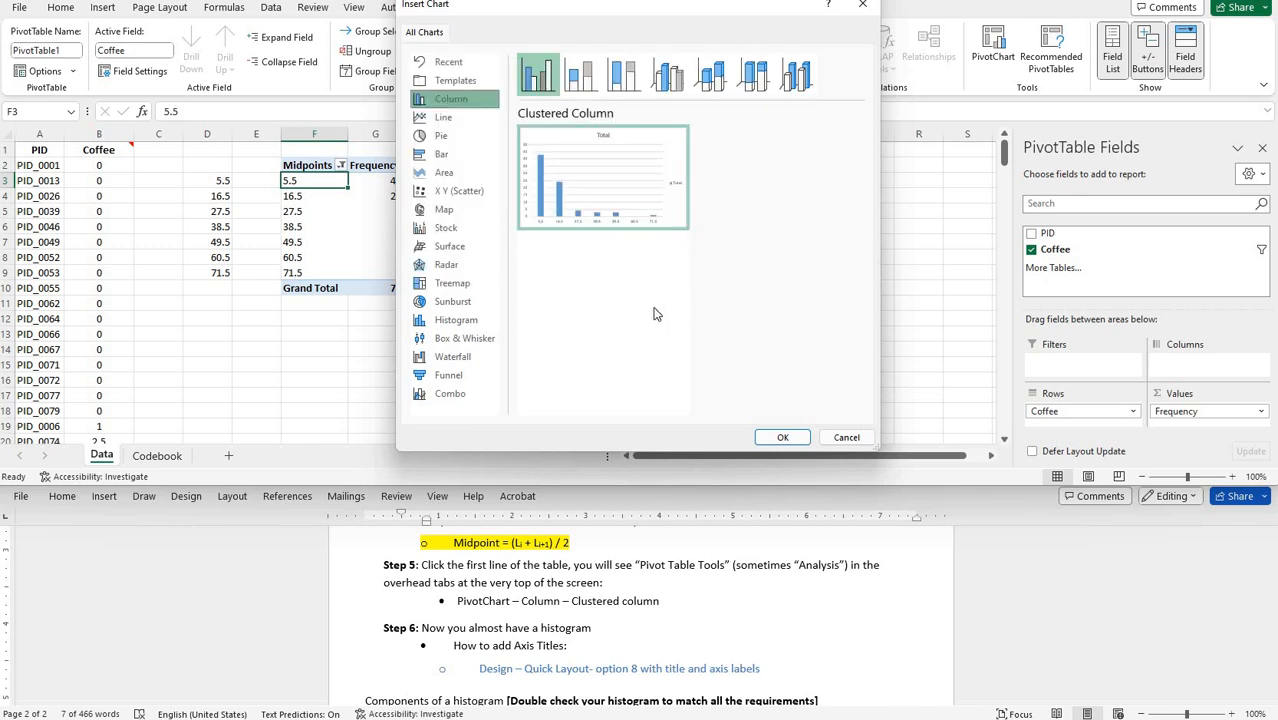
{"action": "left_click", "coordinate": [780, 438]}
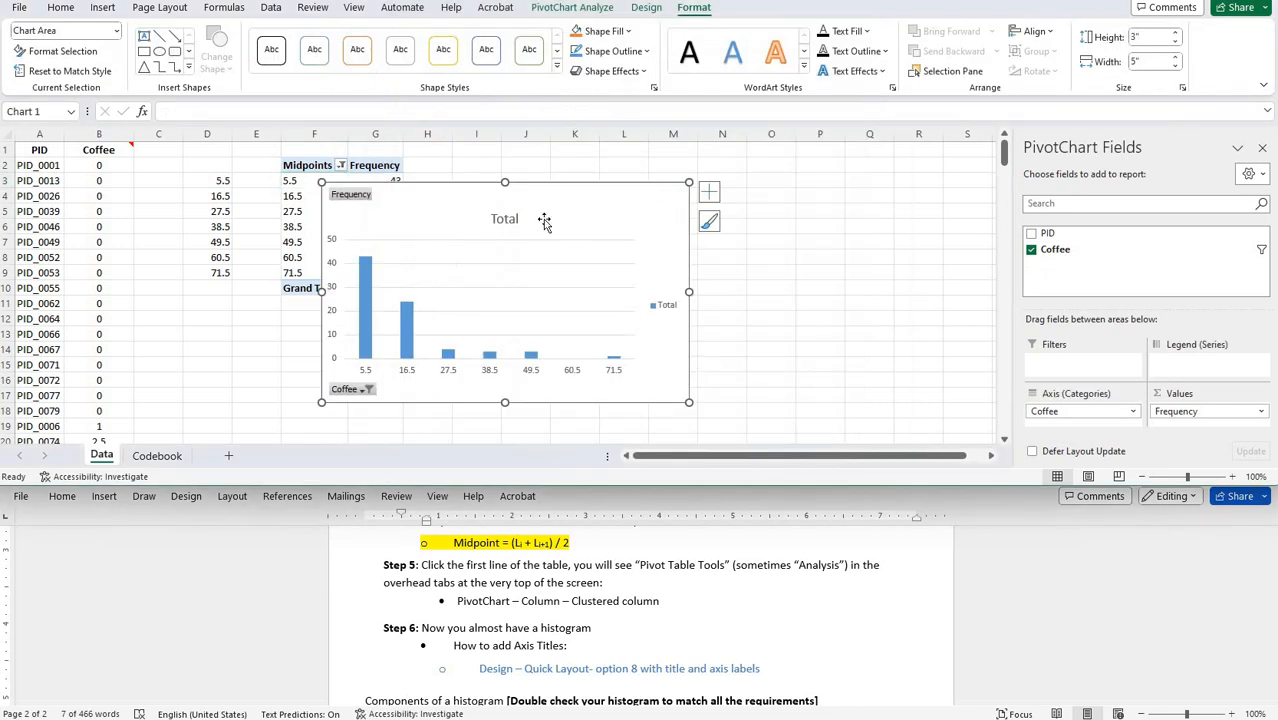
{"action": "left_click_drag", "start_coordinate": [468, 190], "coordinate": [566, 165]}
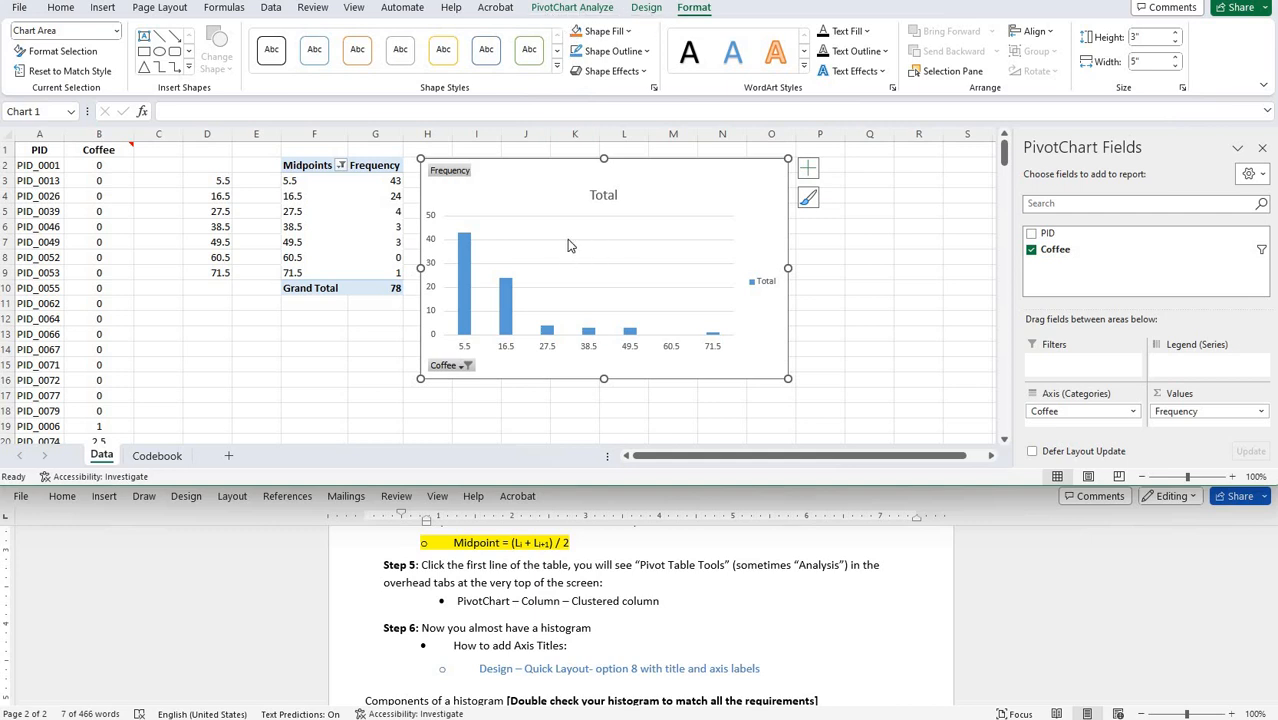
Apply Quick Layout 8 to the PivotChart to close the bar gaps and add chart and axis titles
{"action": "left_click", "coordinate": [645, 8]}
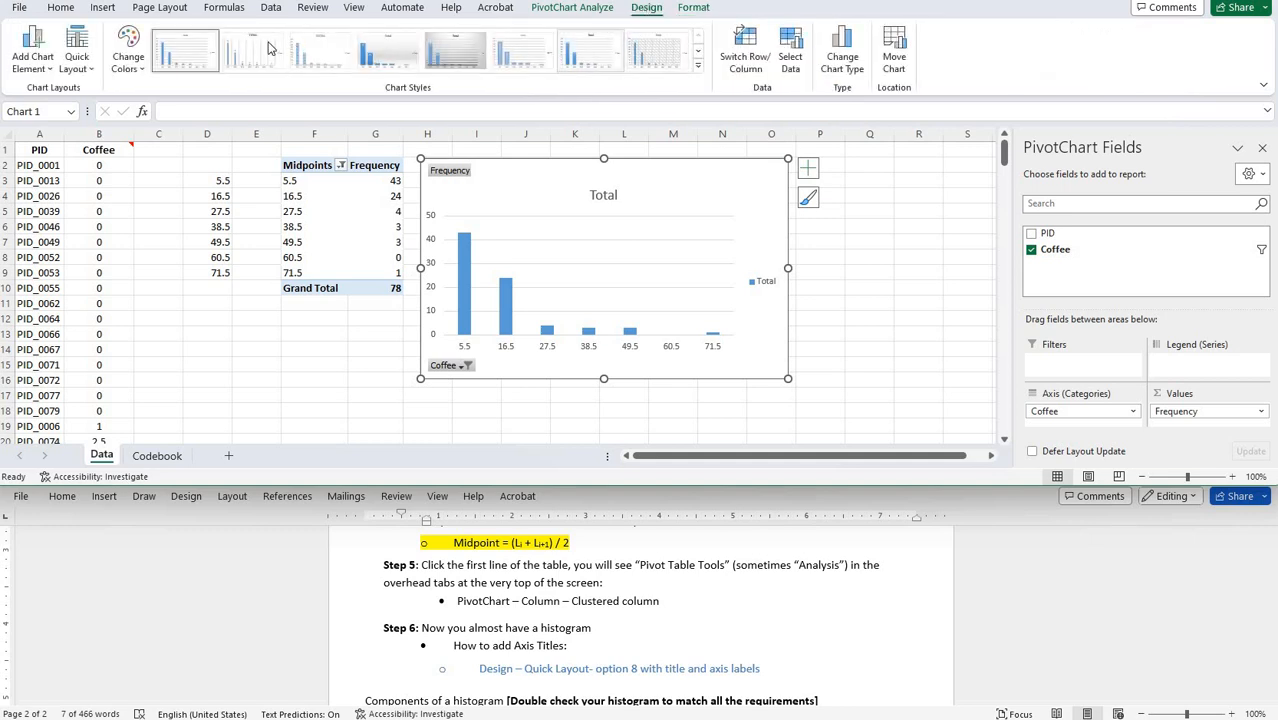
{"action": "left_click", "coordinate": [73, 45]}
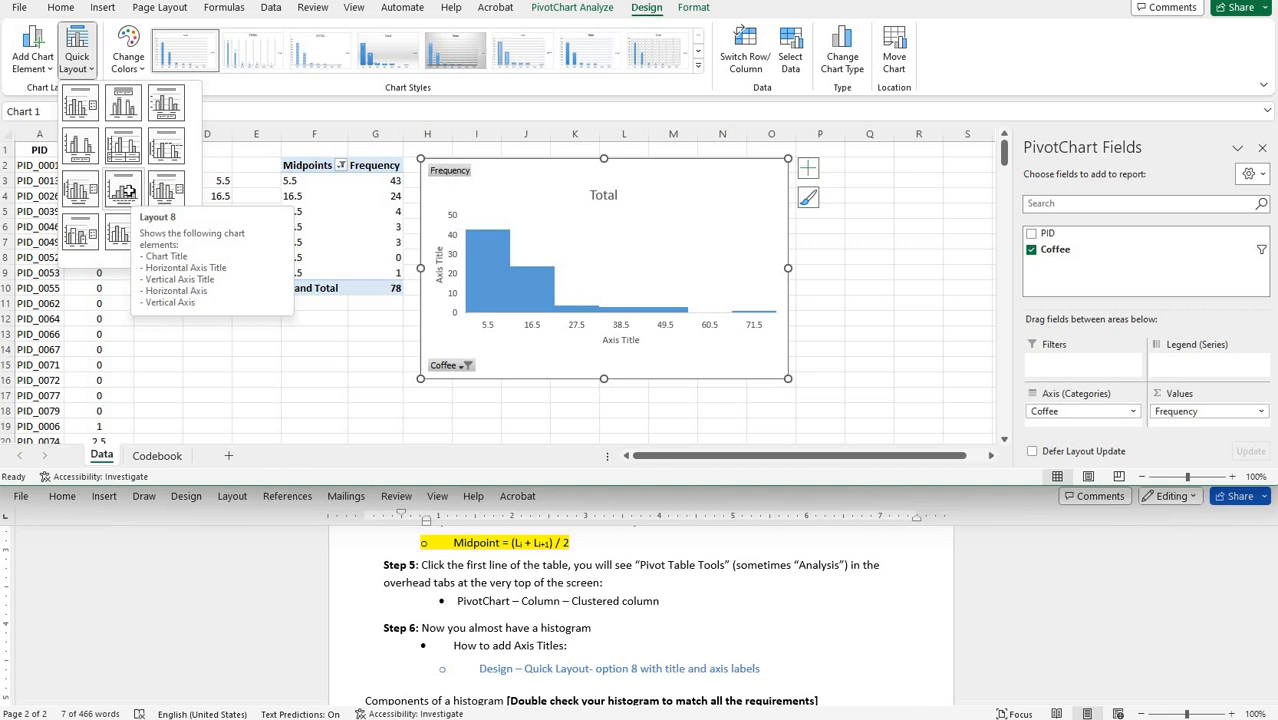
{"action": "left_click", "coordinate": [128, 196]}
{"action": "left_click", "coordinate": [863, 323]}
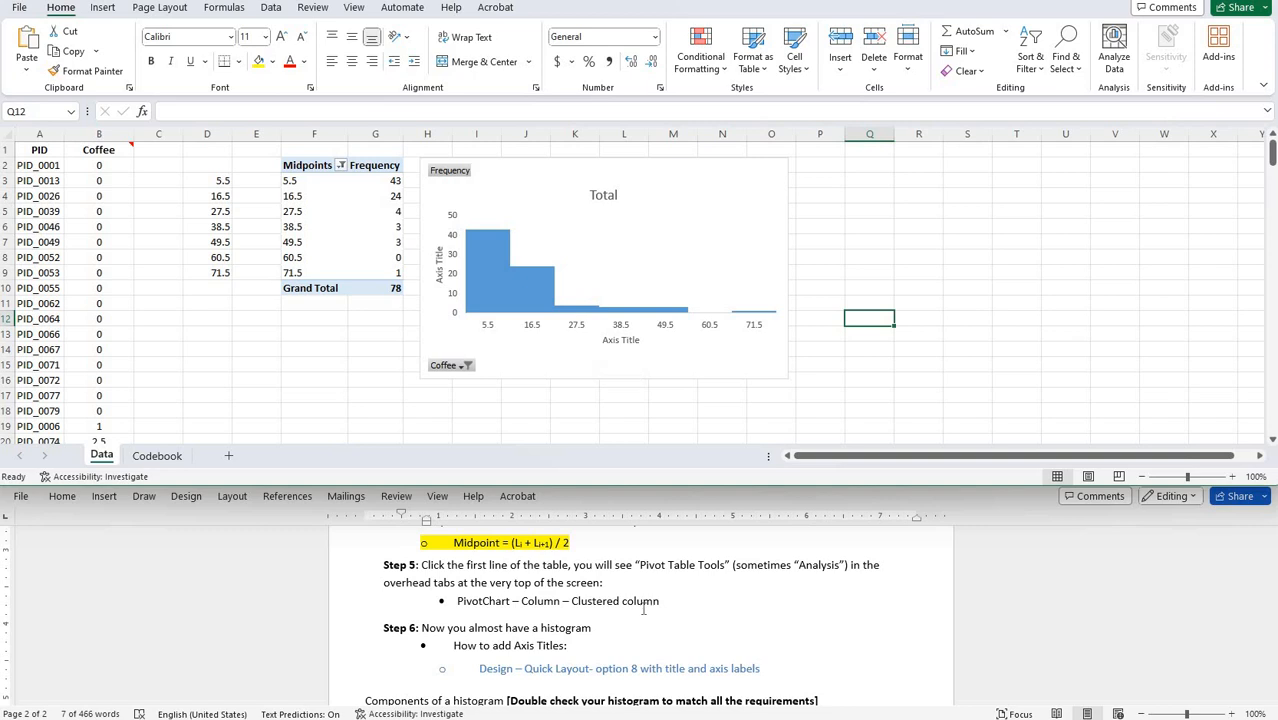
Check the histogram components in the Word directions, and set the chart's horizontal axis title to "Midpoints of $ Spent on Coffee"
{"action": "left_click", "coordinate": [588, 581]}
{"action": "scroll", "coordinate": [588, 581], "scroll_direction": "down", "scroll_amount": 3}
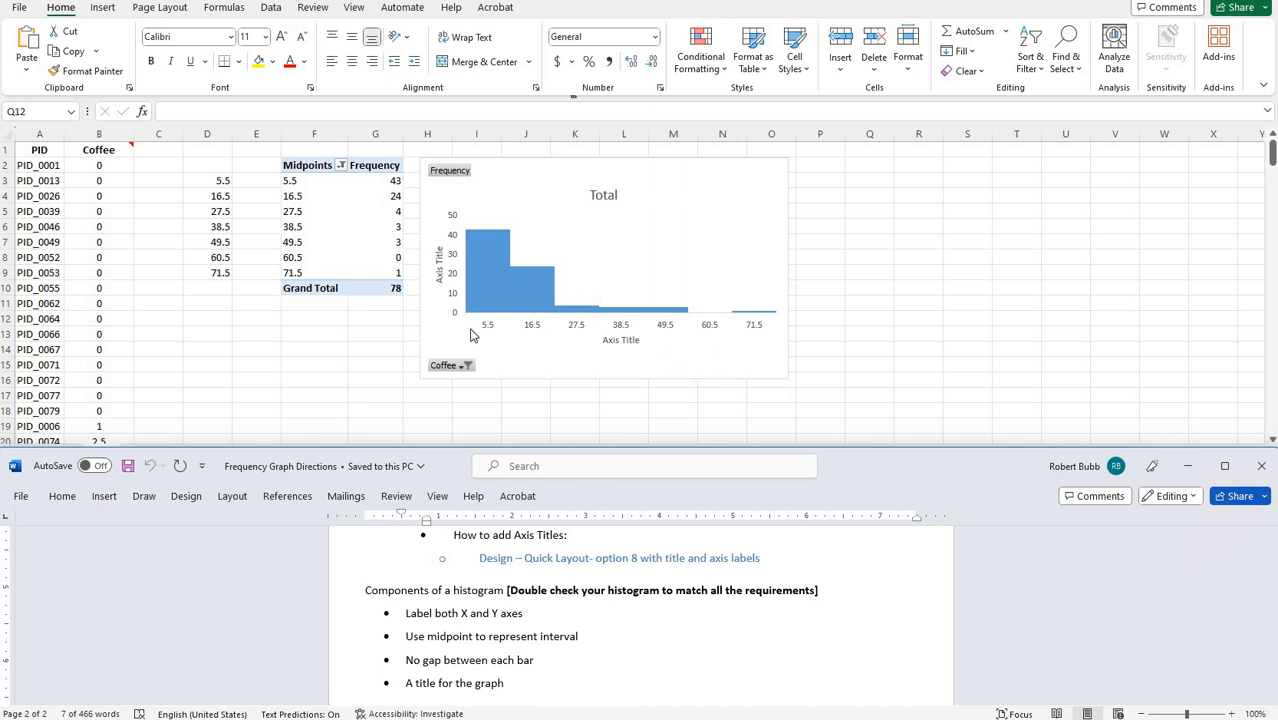
{"action": "left_click", "coordinate": [628, 343]}
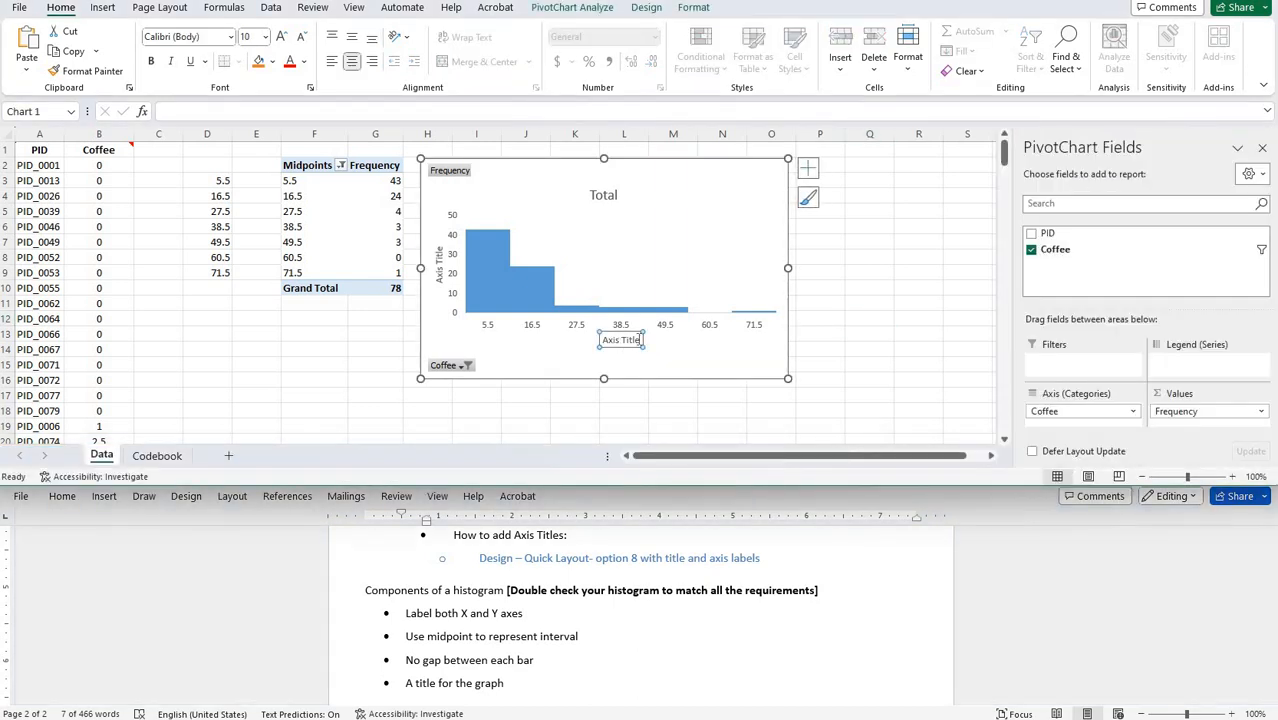
{"action": "type", "text": "Midpoints o"}
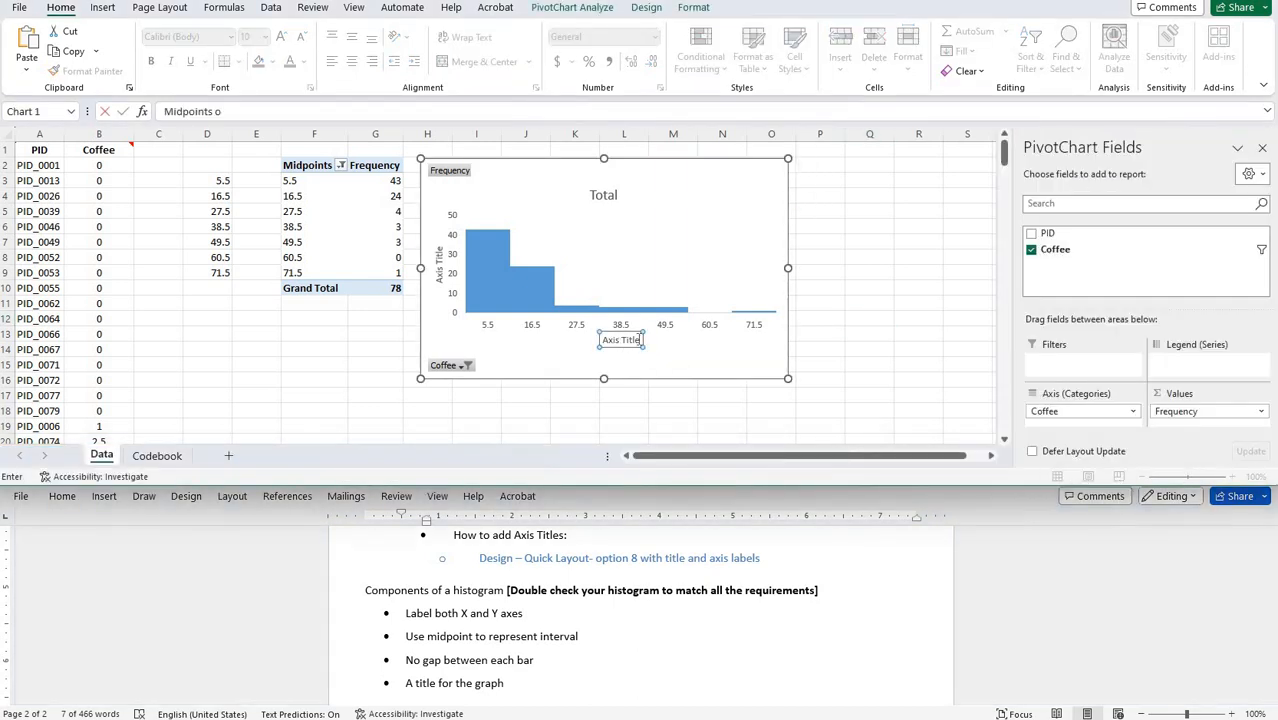
{"action": "left_click", "coordinate": [641, 341]}
{"action": "type", "text": "of "}
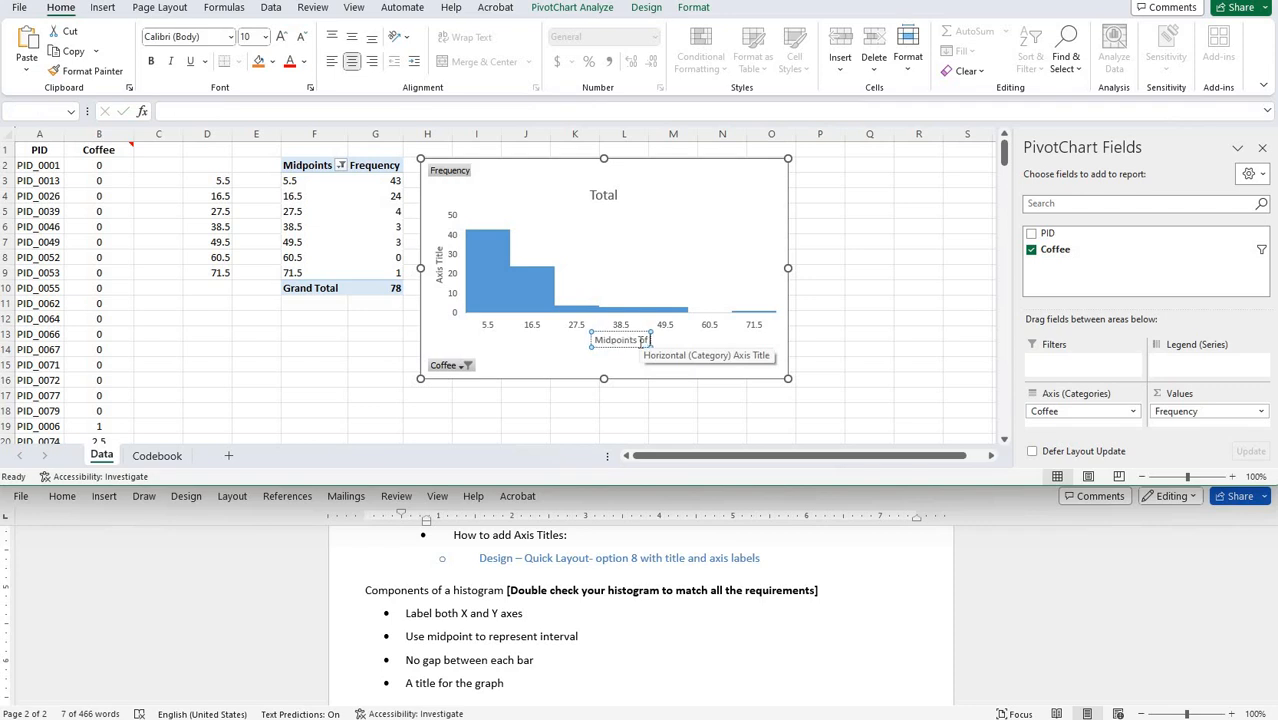
{"action": "type", "text": "$ Spent o"}
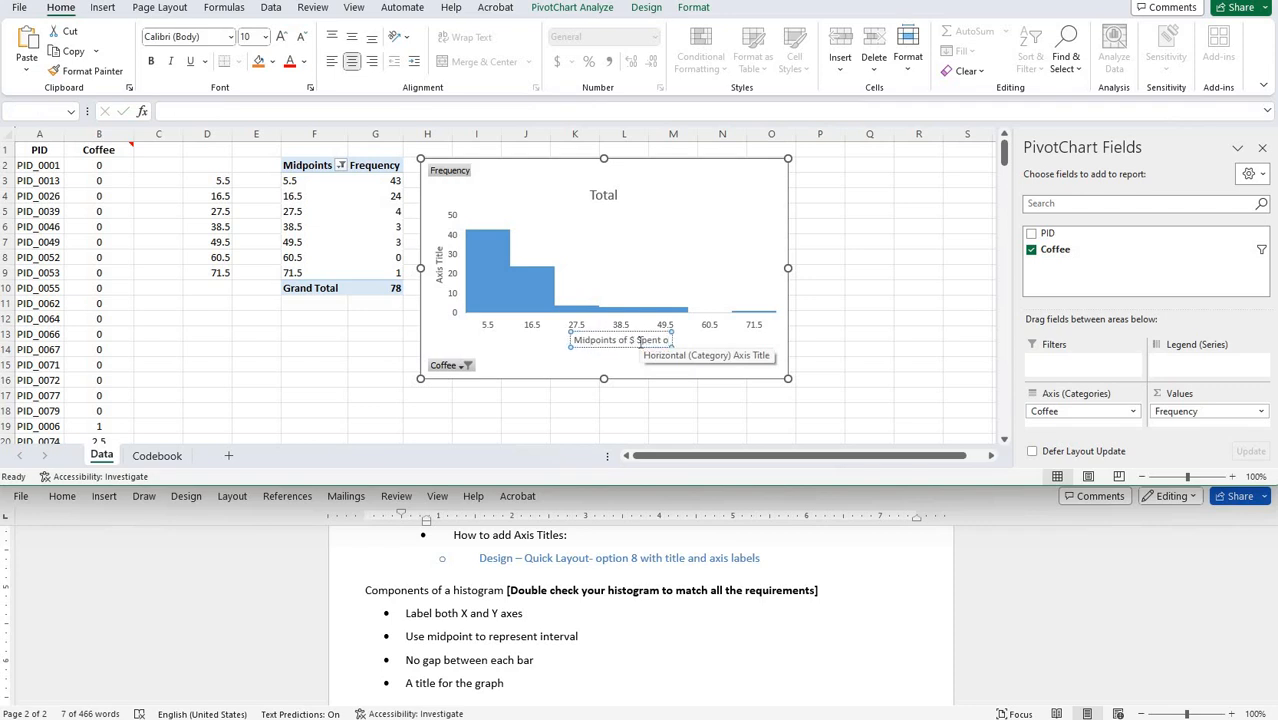
{"action": "type", "text": "n Coffee"}
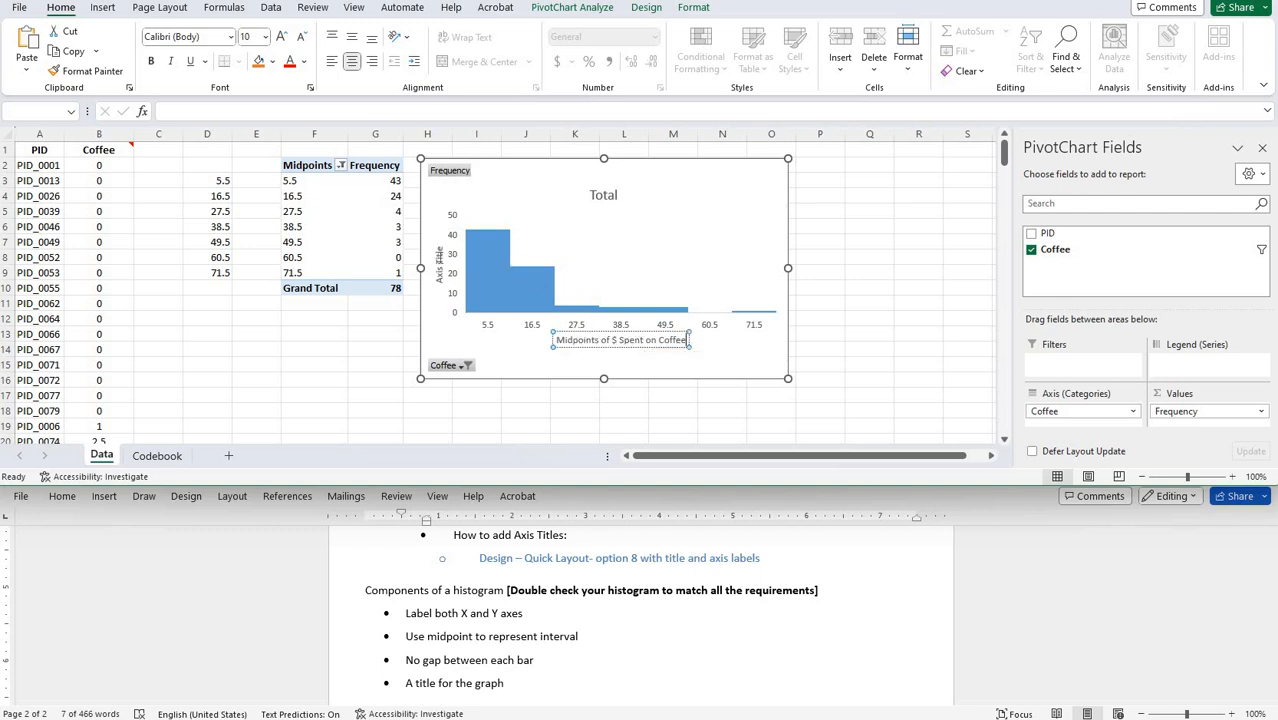
Set the chart's vertical axis title to "Frequency"
{"action": "left_click", "coordinate": [438, 262]}
{"action": "left_click", "coordinate": [439, 265]}
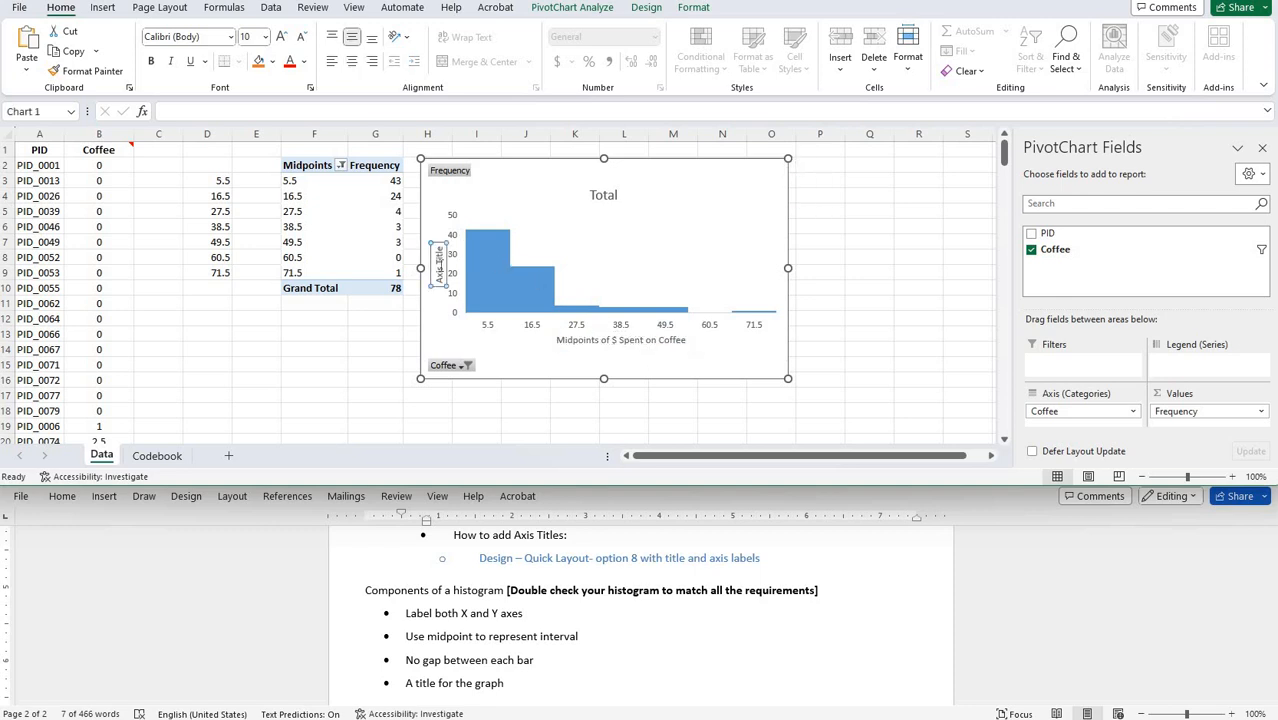
{"action": "triple_click", "coordinate": [441, 267]}
{"action": "type", "text": "Frequency"}
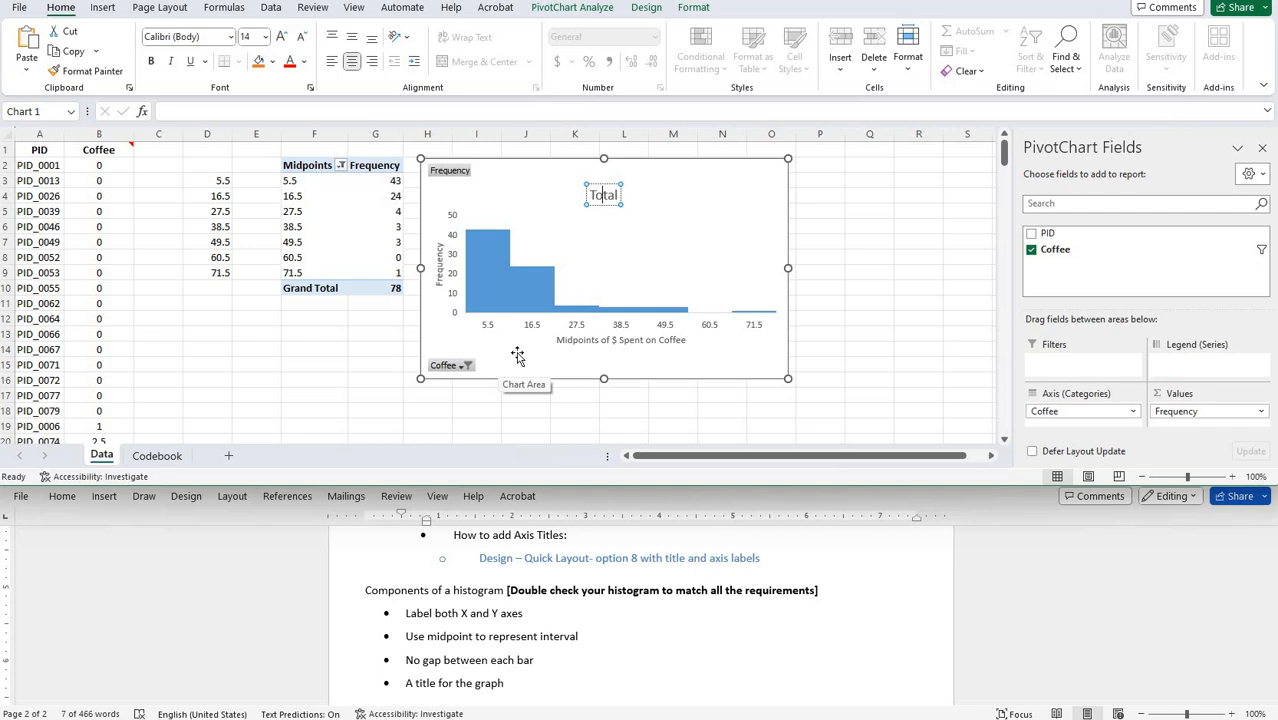
Replace the chart title with "Frequency of $ Spent on Coffee By College Students"
{"action": "key", "text": "ctrl+a"}
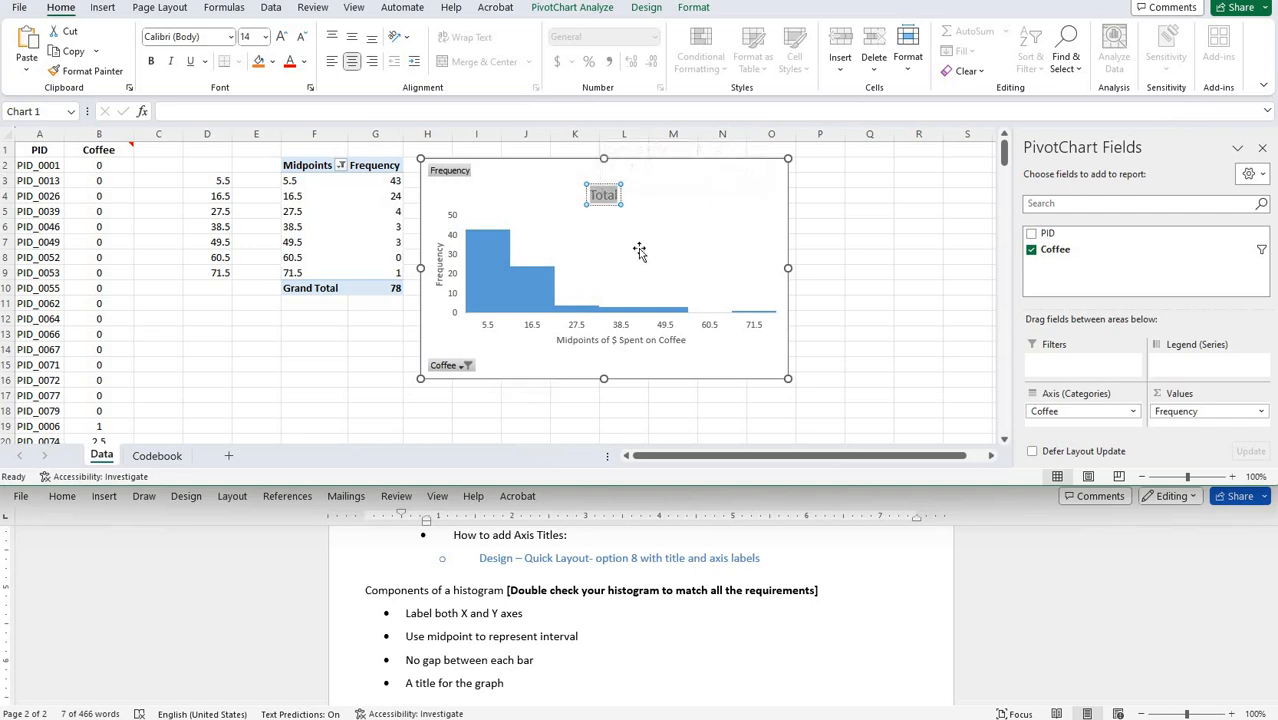
{"action": "type", "text": "Fre"}
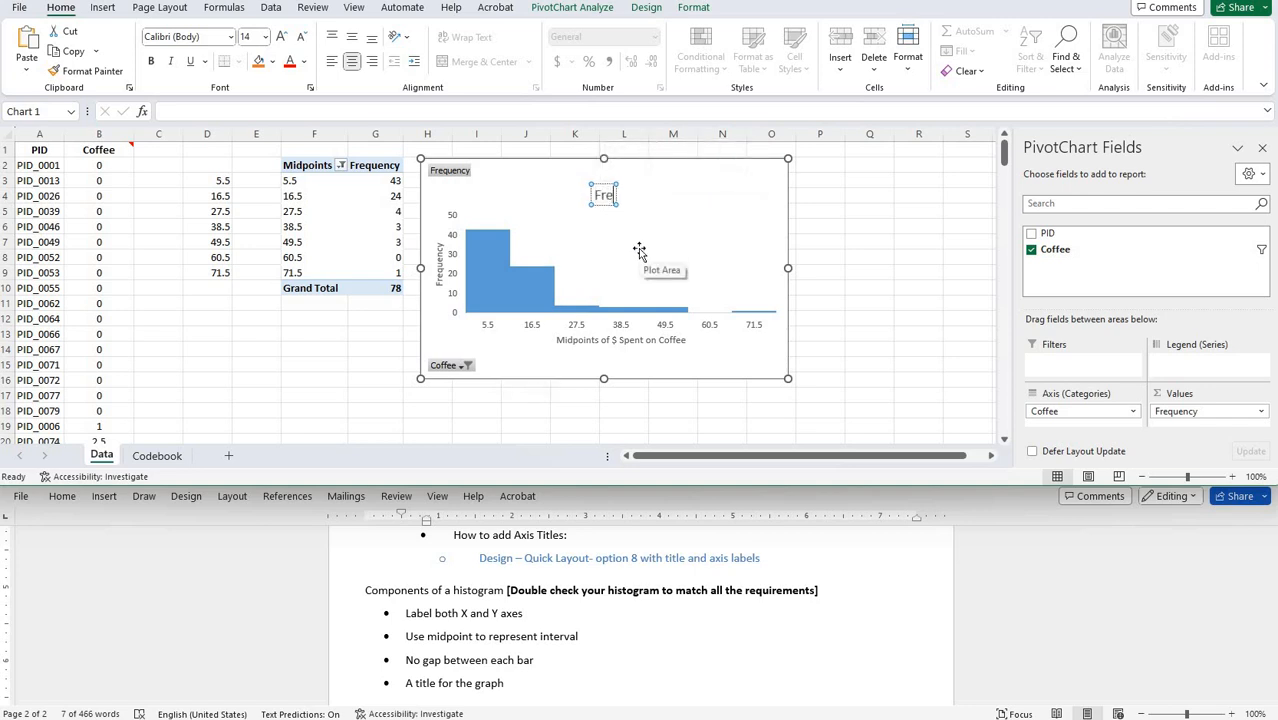
{"action": "type", "text": "u"}
{"action": "key", "text": "BackSpace"}
{"action": "type", "text": "quend"}
{"action": "key", "text": "BackSpace"}
{"action": "type", "text": "cy"}
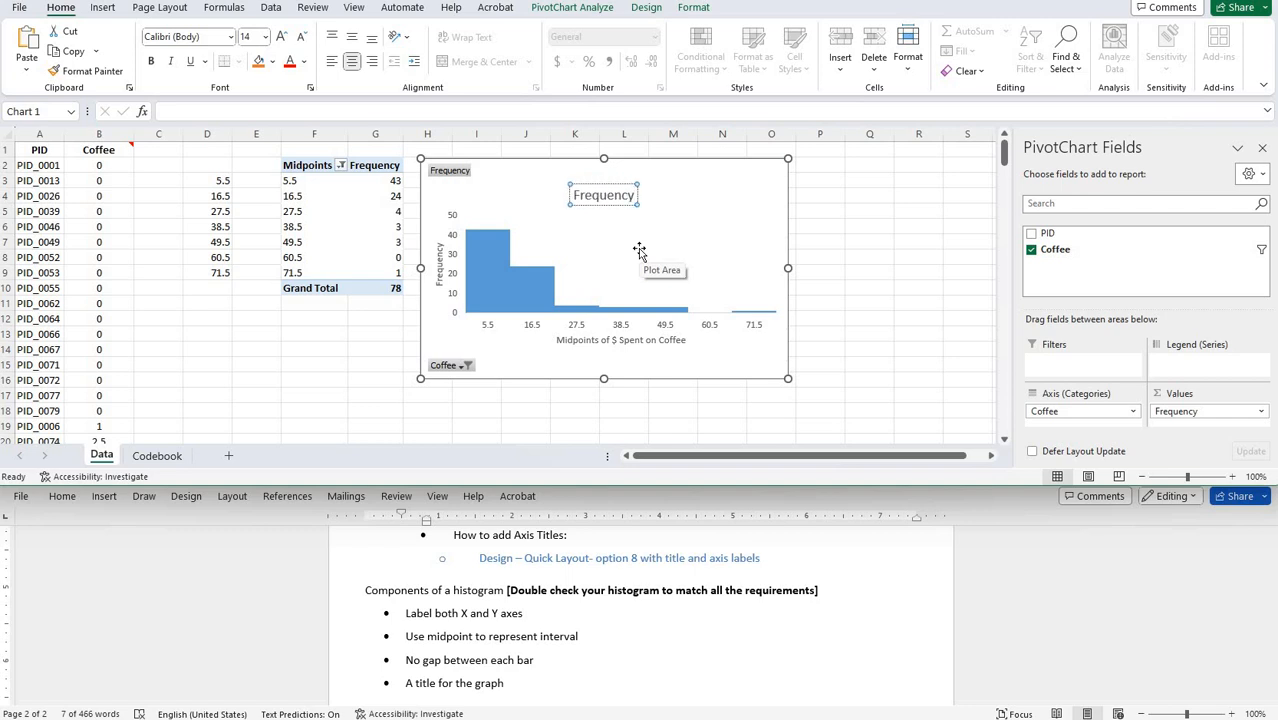
{"action": "type", "text": " of $"}
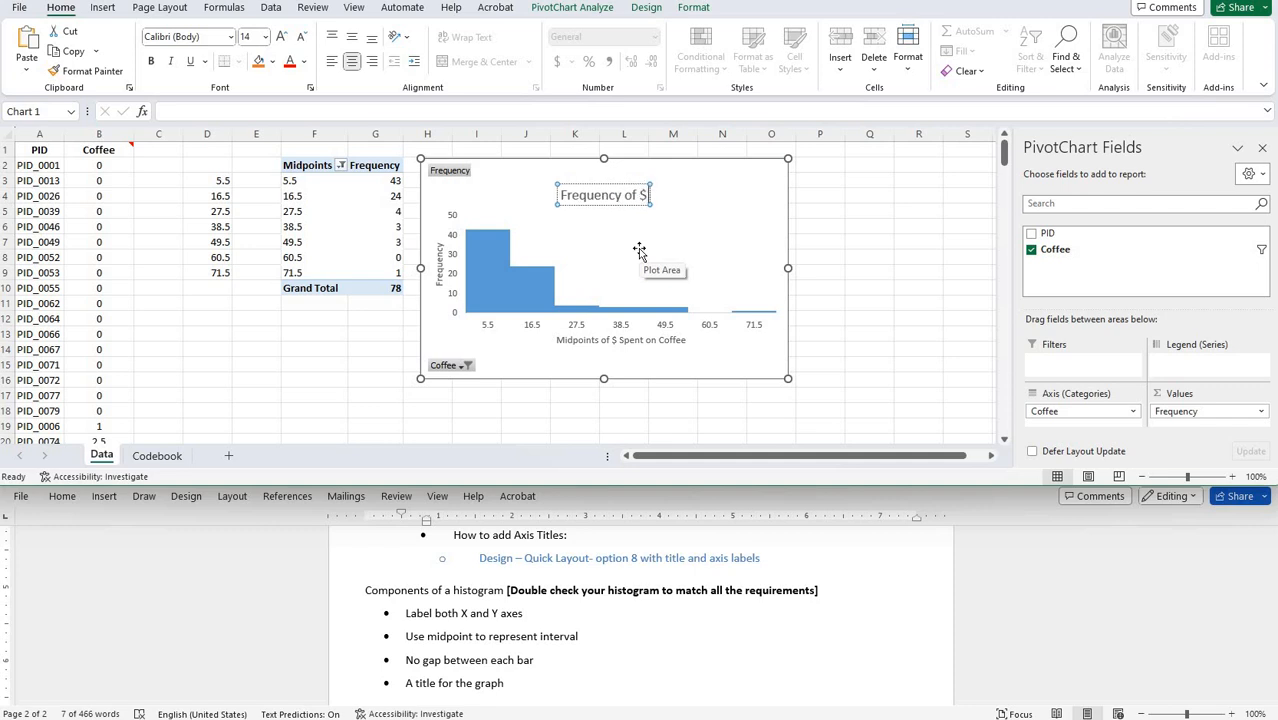
{"action": "type", "text": " Spent on"}
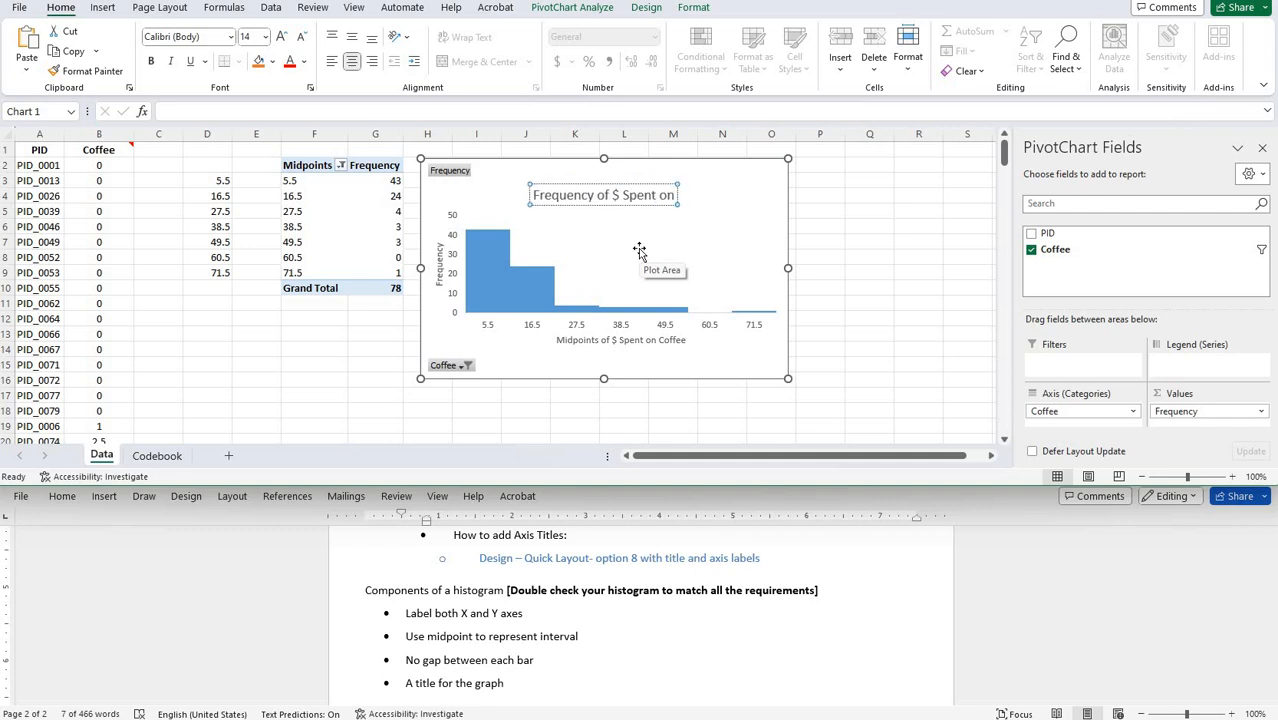
{"action": "type", "text": " Coffee By"}
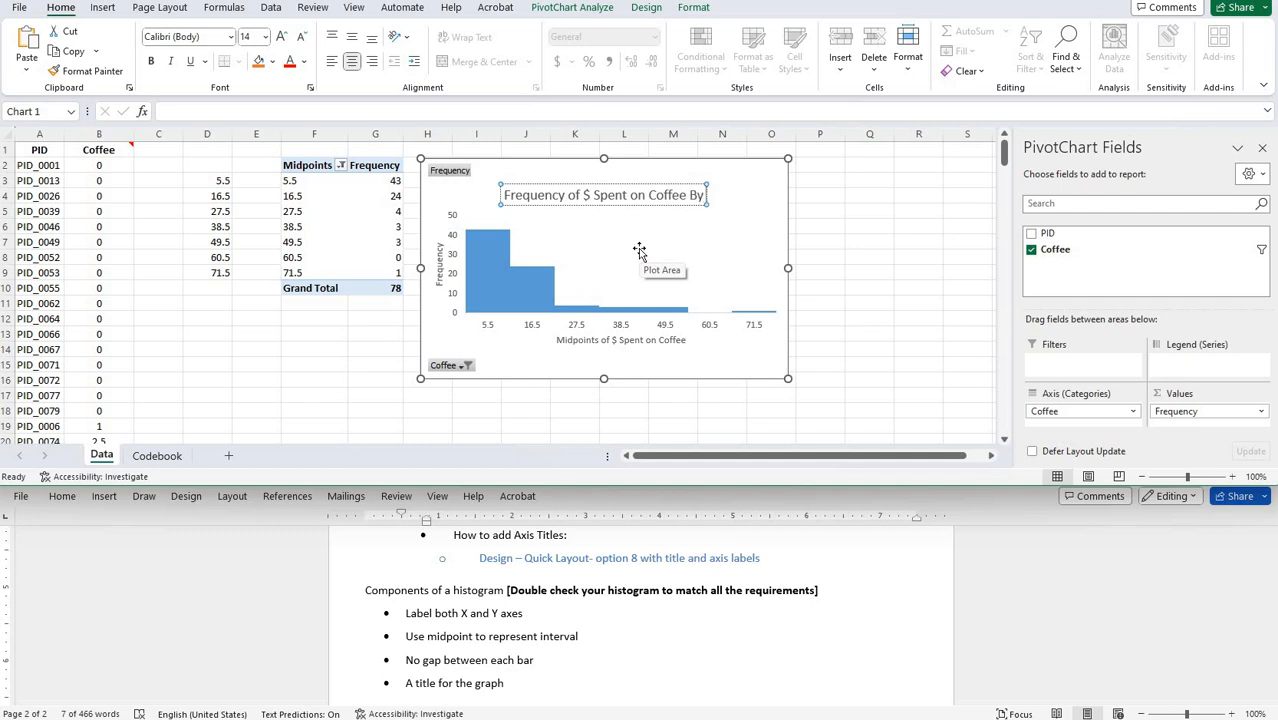
{"action": "type", "text": " College S"}
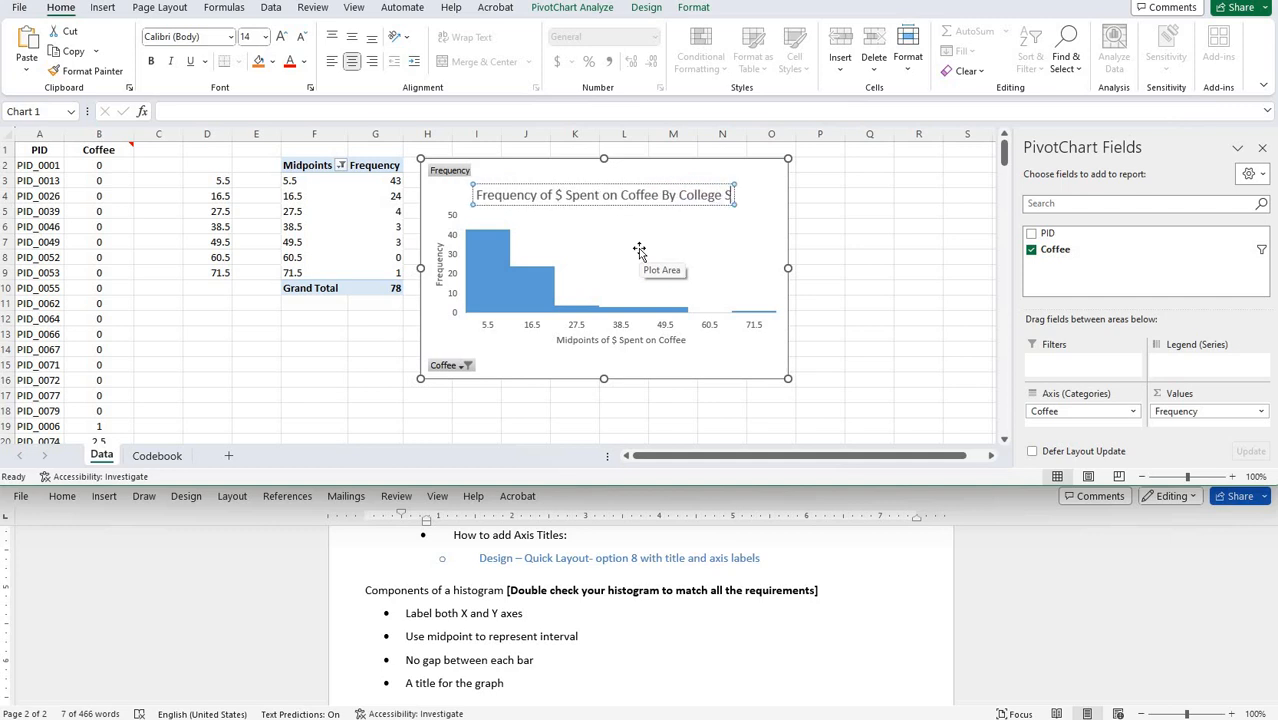
{"action": "type", "text": "tudents"}
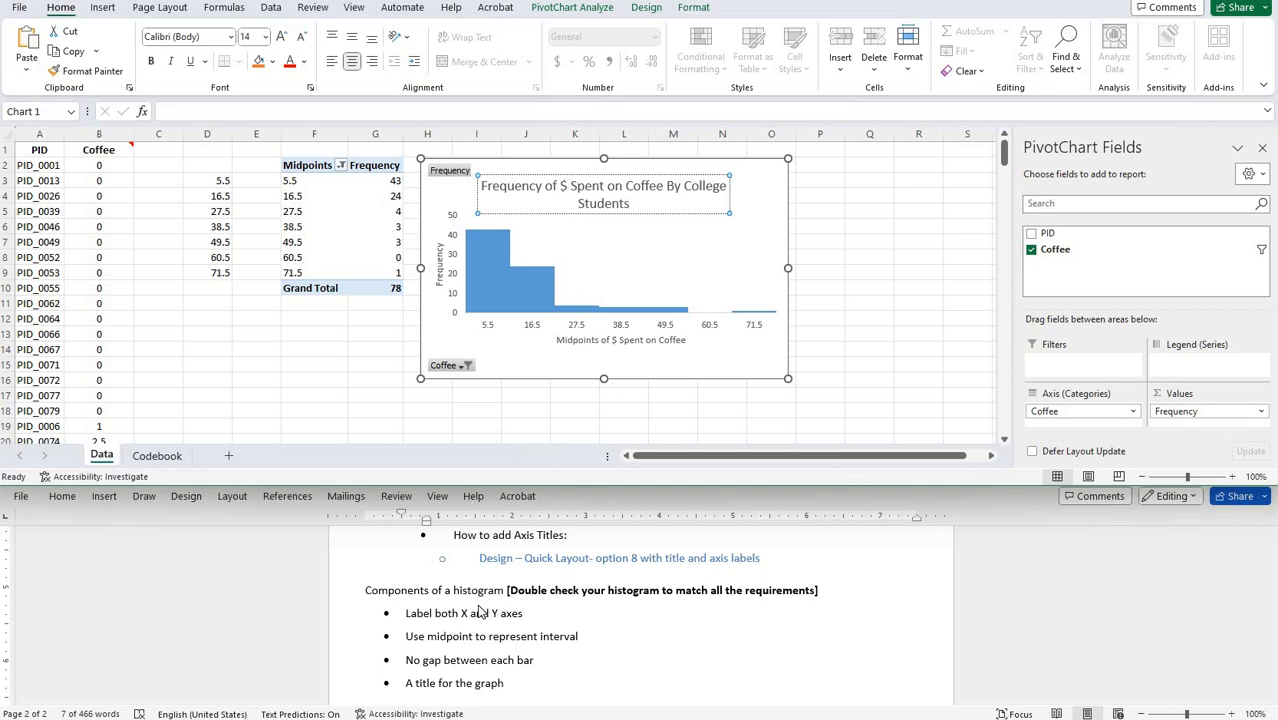
Review the list of required histogram components in the Word directions against the finished chart, and deselect the chart
{"action": "left_click", "coordinate": [450, 649]}
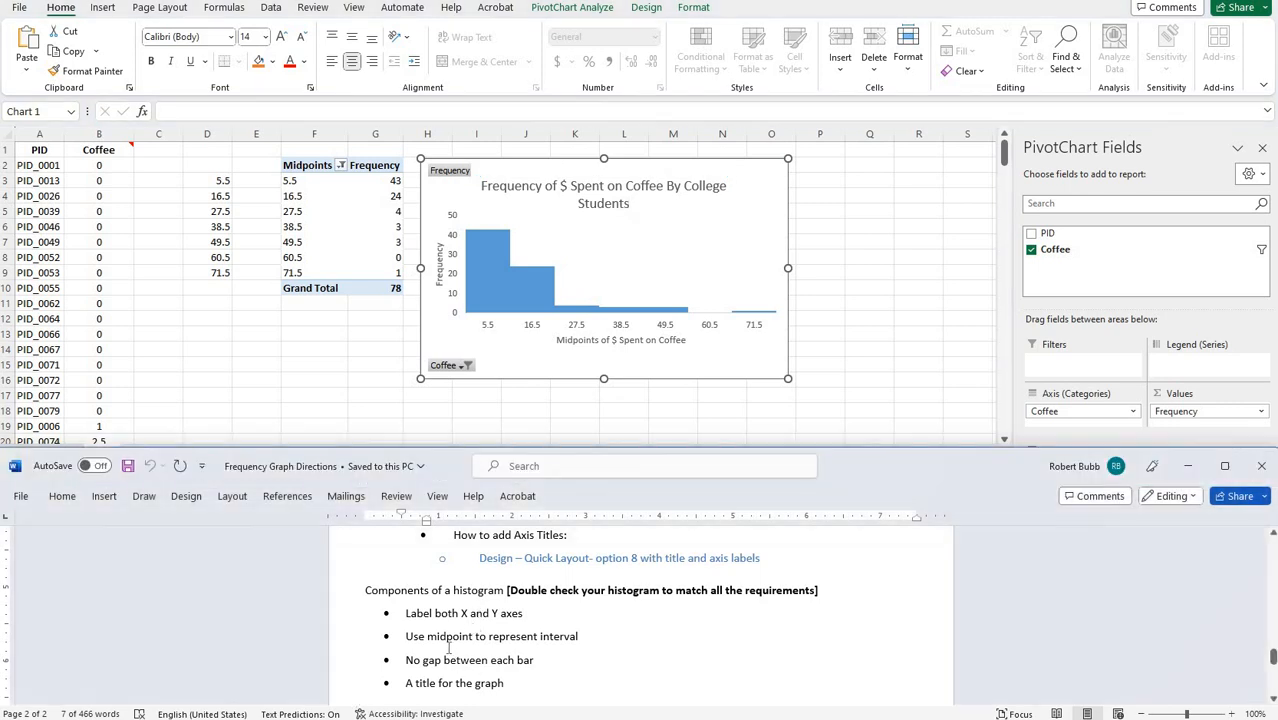
{"action": "scroll", "coordinate": [449, 647], "scroll_direction": "down", "scroll_amount": 1}
{"action": "scroll", "coordinate": [449, 647], "scroll_direction": "up", "scroll_amount": 1}
{"action": "scroll", "coordinate": [450, 628], "scroll_direction": "down", "scroll_amount": 1}
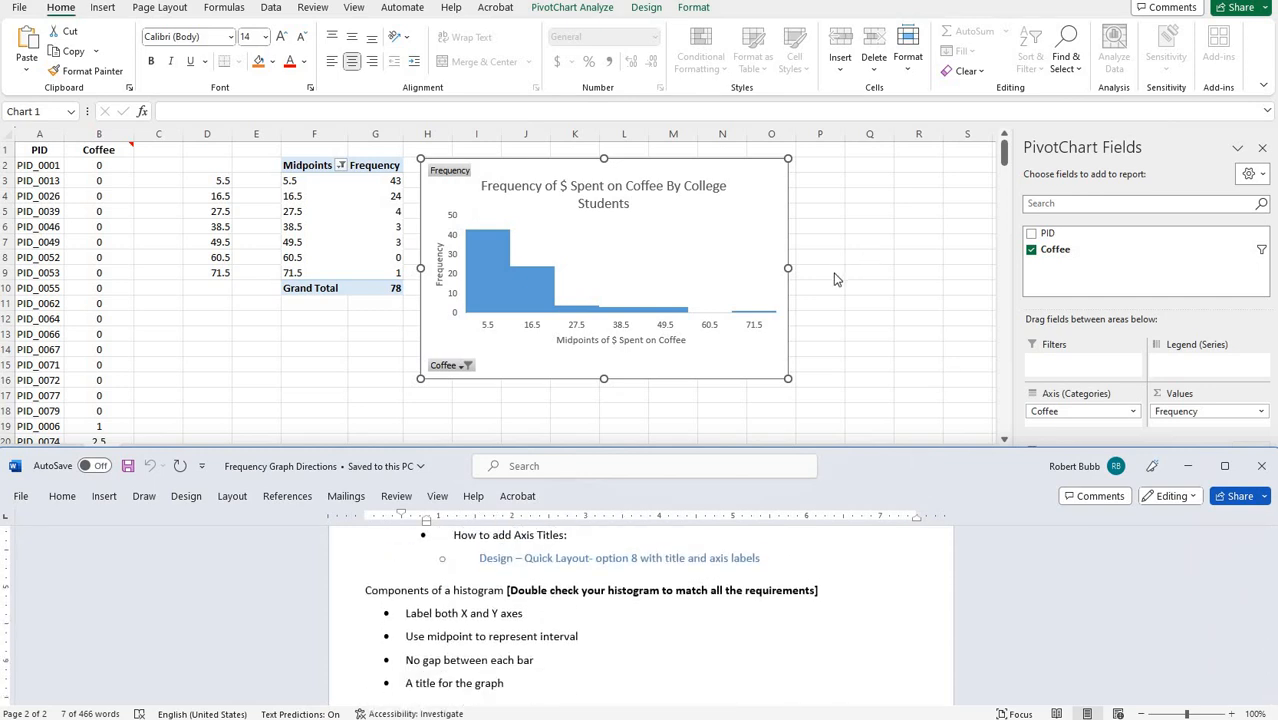
{"action": "left_click", "coordinate": [814, 212]}
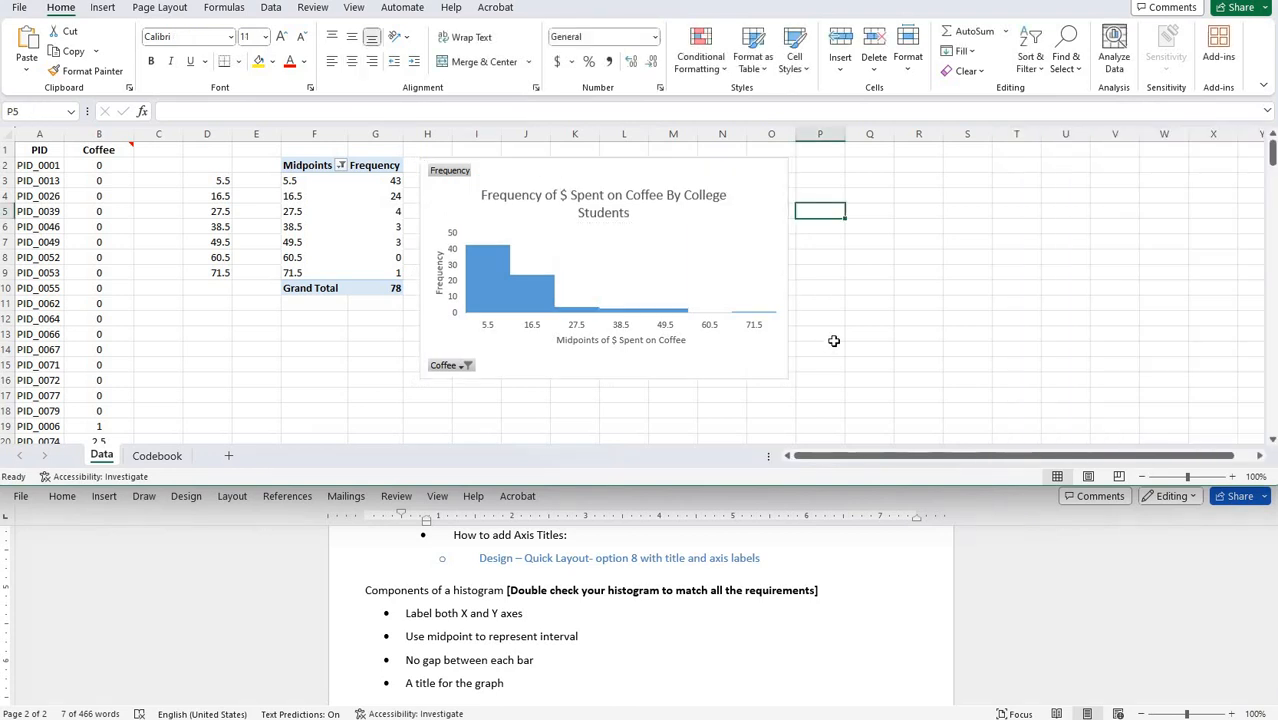